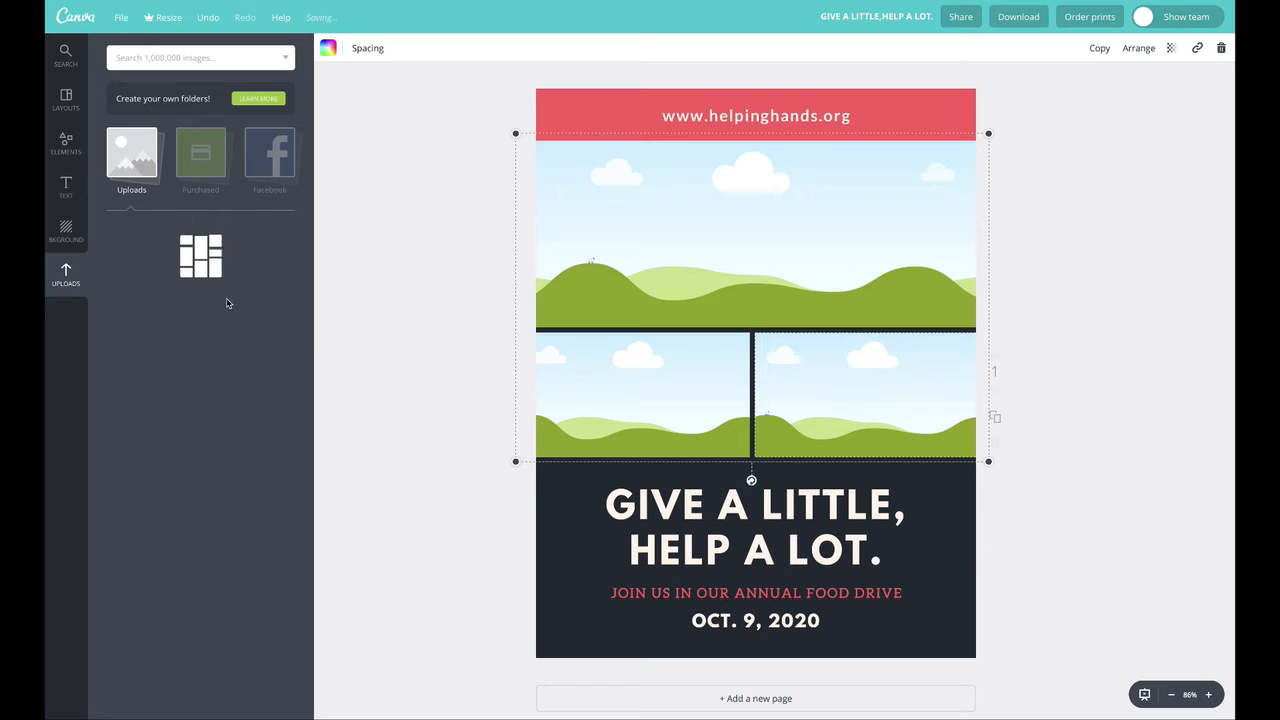
Fill the photo grid with the clasped hands in the large cell, the toddler lower left and the heart-shaped bread lower right.
{"action": "left_click_drag", "start_coordinate": [200, 279], "coordinate": [672, 241]}
{"action": "left_click_drag", "start_coordinate": [265, 273], "coordinate": [641, 384]}
{"action": "left_click_drag", "start_coordinate": [137, 275], "coordinate": [850, 390]}
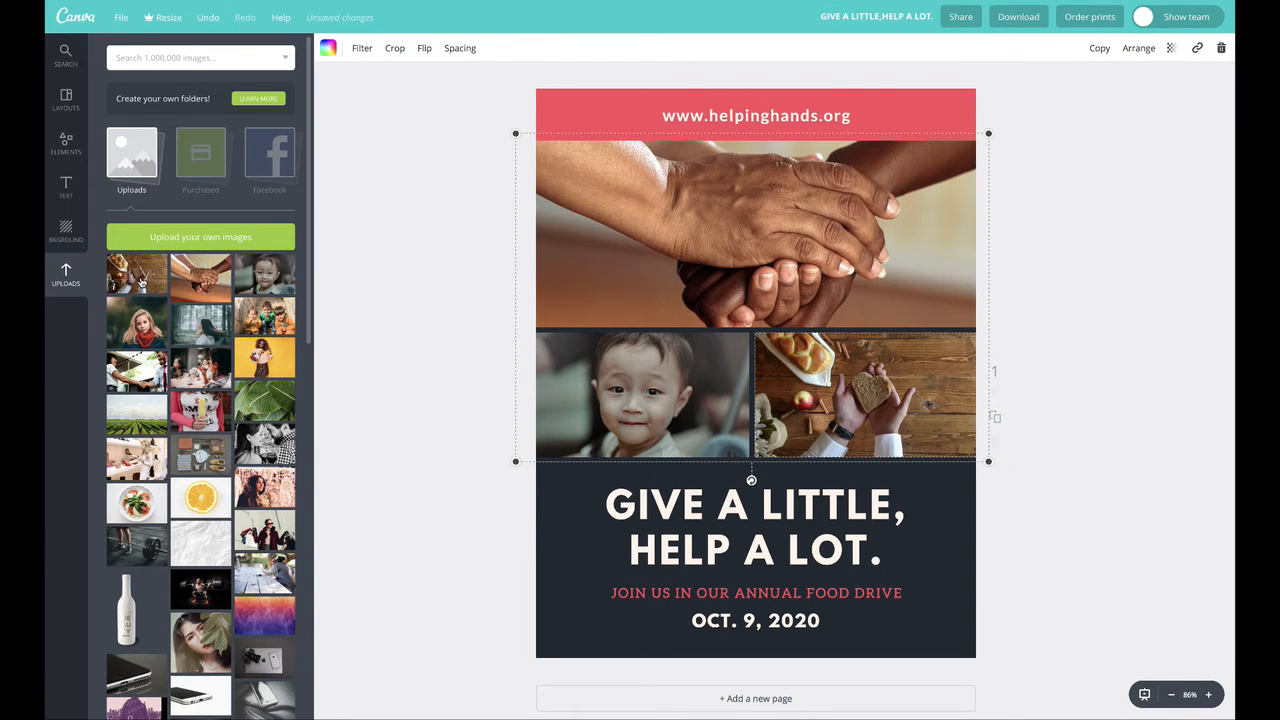
Swap the grid photos so the three children fill the large cell and the clasped hands fill the lower-right cell.
{"action": "left_click_drag", "start_coordinate": [142, 283], "coordinate": [700, 235]}
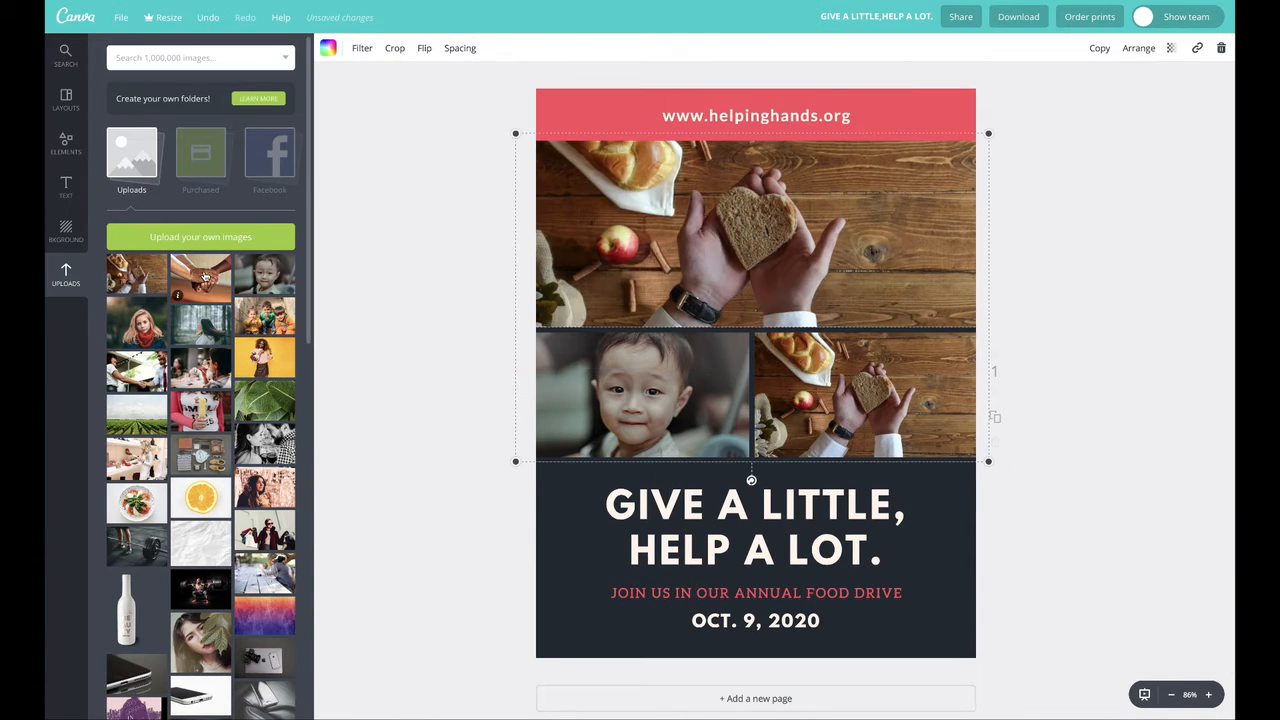
{"action": "left_click_drag", "start_coordinate": [268, 316], "coordinate": [714, 250]}
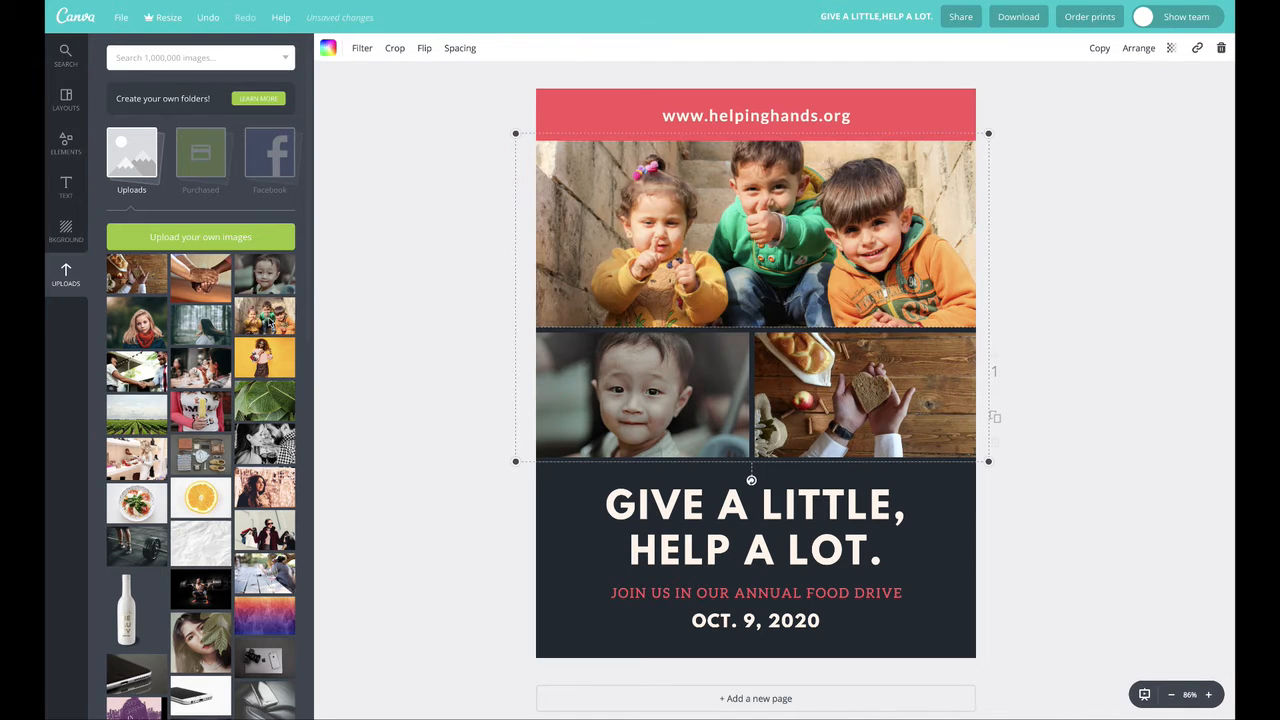
{"action": "left_click_drag", "start_coordinate": [200, 277], "coordinate": [870, 420]}
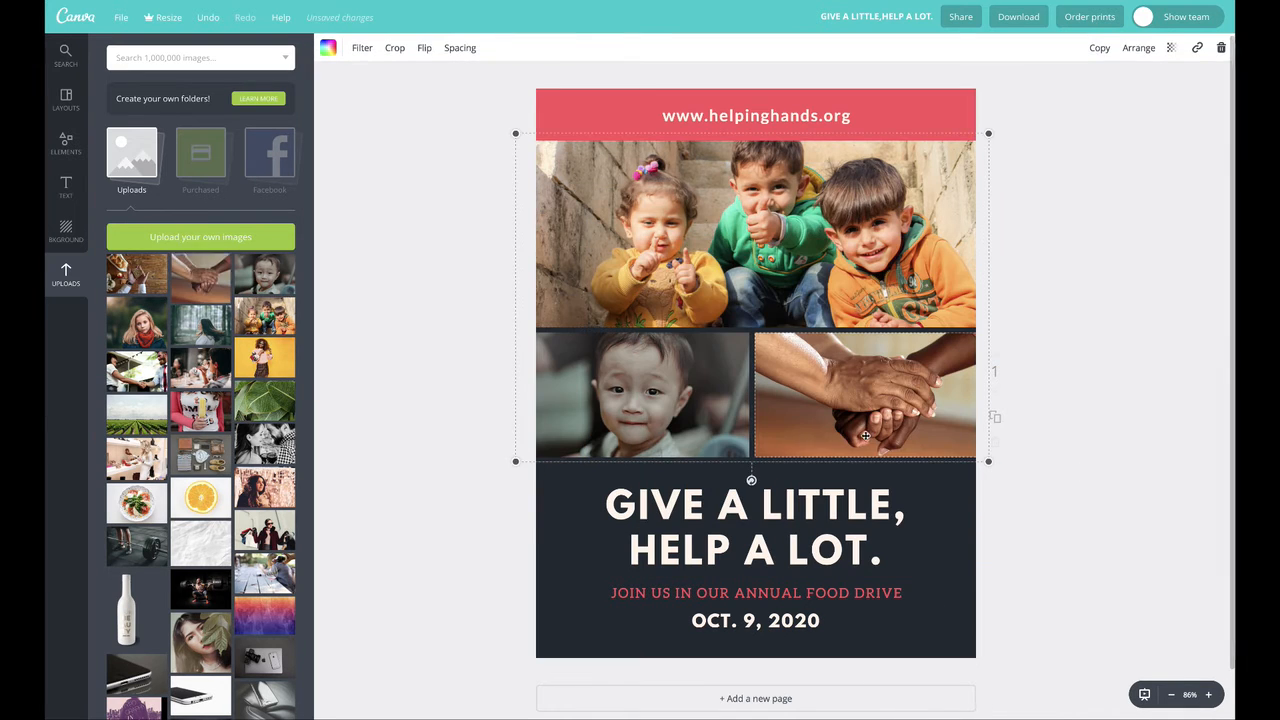
{"action": "left_click", "coordinate": [443, 465]}
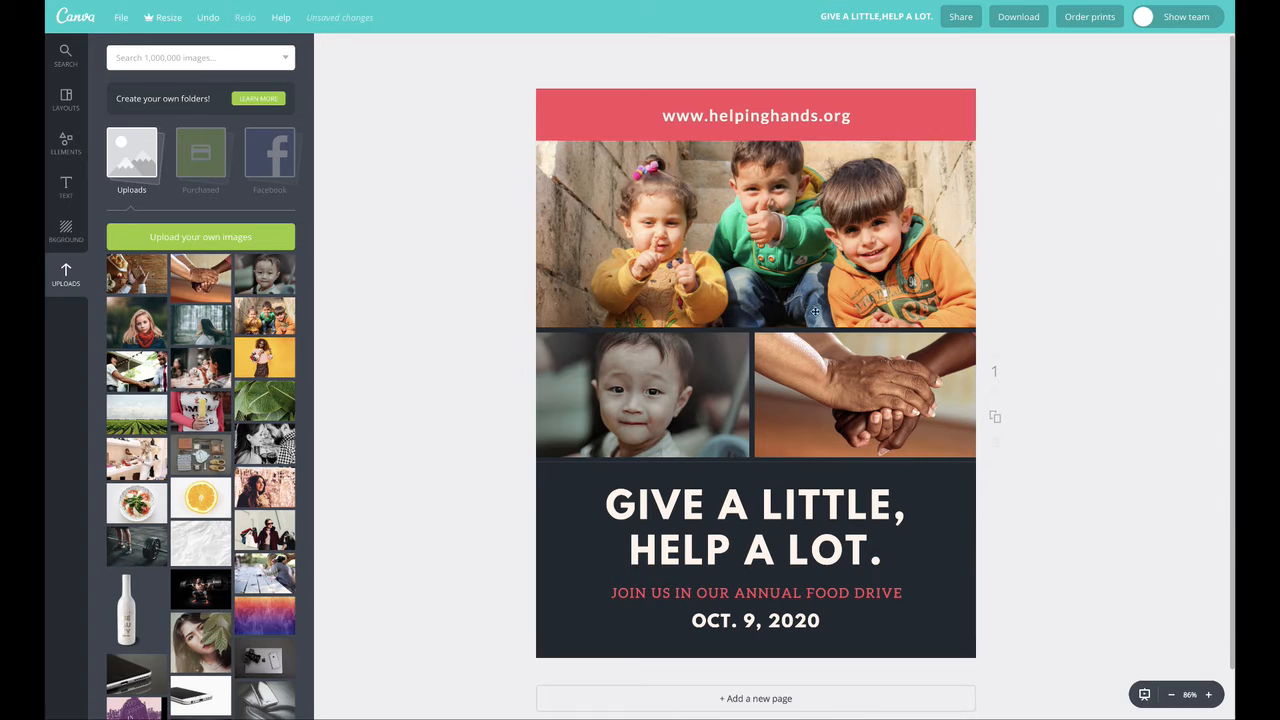
Enlarge the photo grid slightly toward the headline and nudge its position.
{"action": "left_click", "coordinate": [846, 224]}
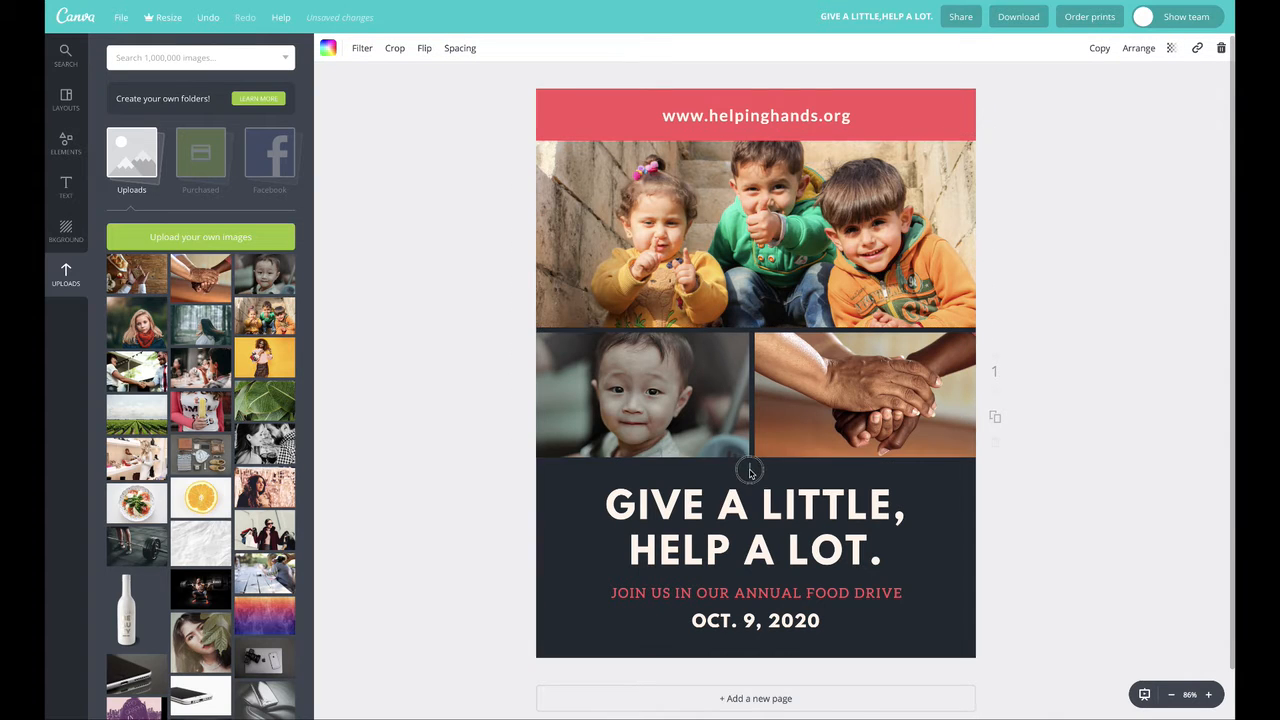
{"action": "left_click_drag", "start_coordinate": [987, 460], "coordinate": [1022, 473]}
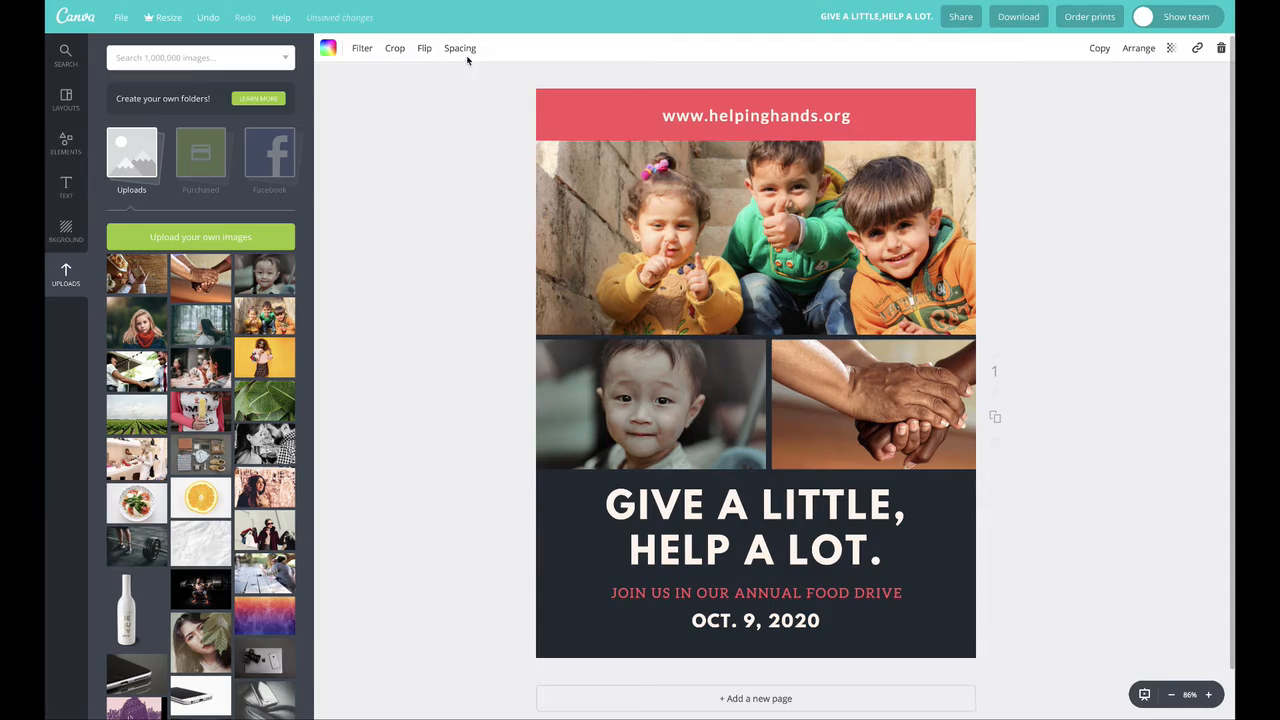
{"action": "left_click", "coordinate": [402, 270]}
{"action": "left_click_drag", "start_coordinate": [748, 250], "coordinate": [740, 252]}
{"action": "left_click_drag", "start_coordinate": [740, 252], "coordinate": [734, 254]}
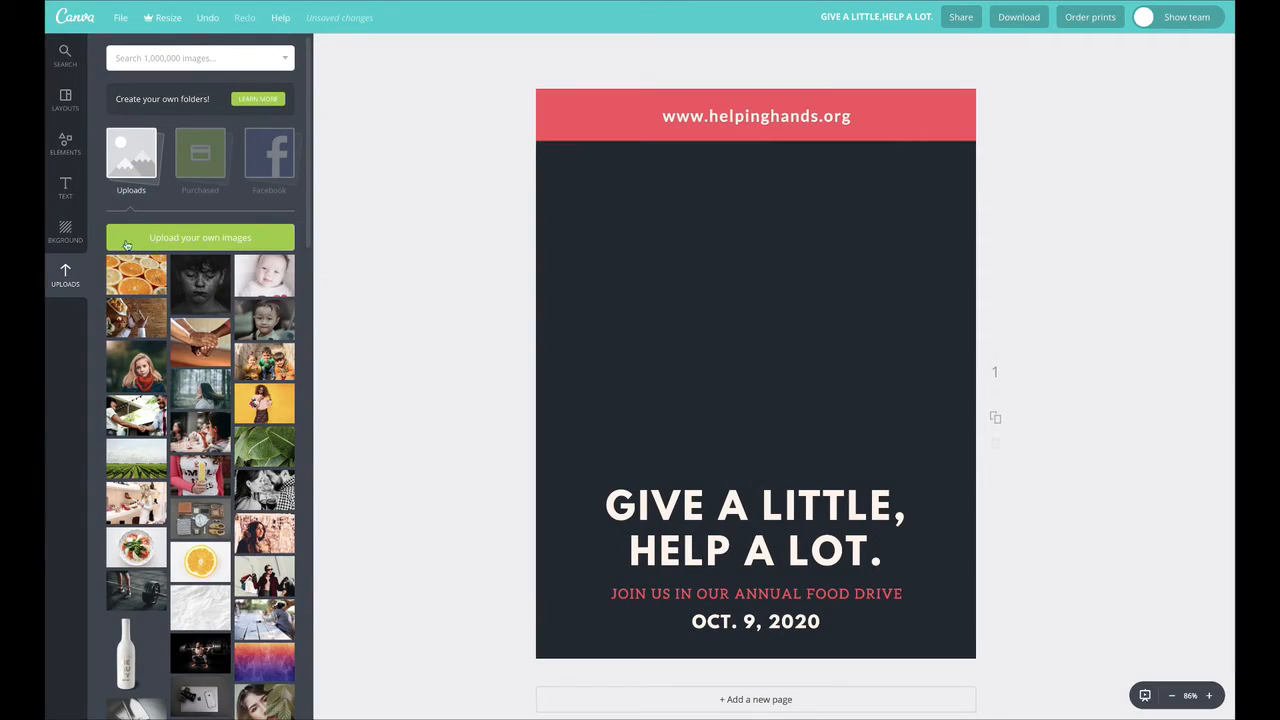
Add a square white-bordered frame from the frames collection to the empty area above the headline.
{"action": "left_click", "coordinate": [70, 148]}
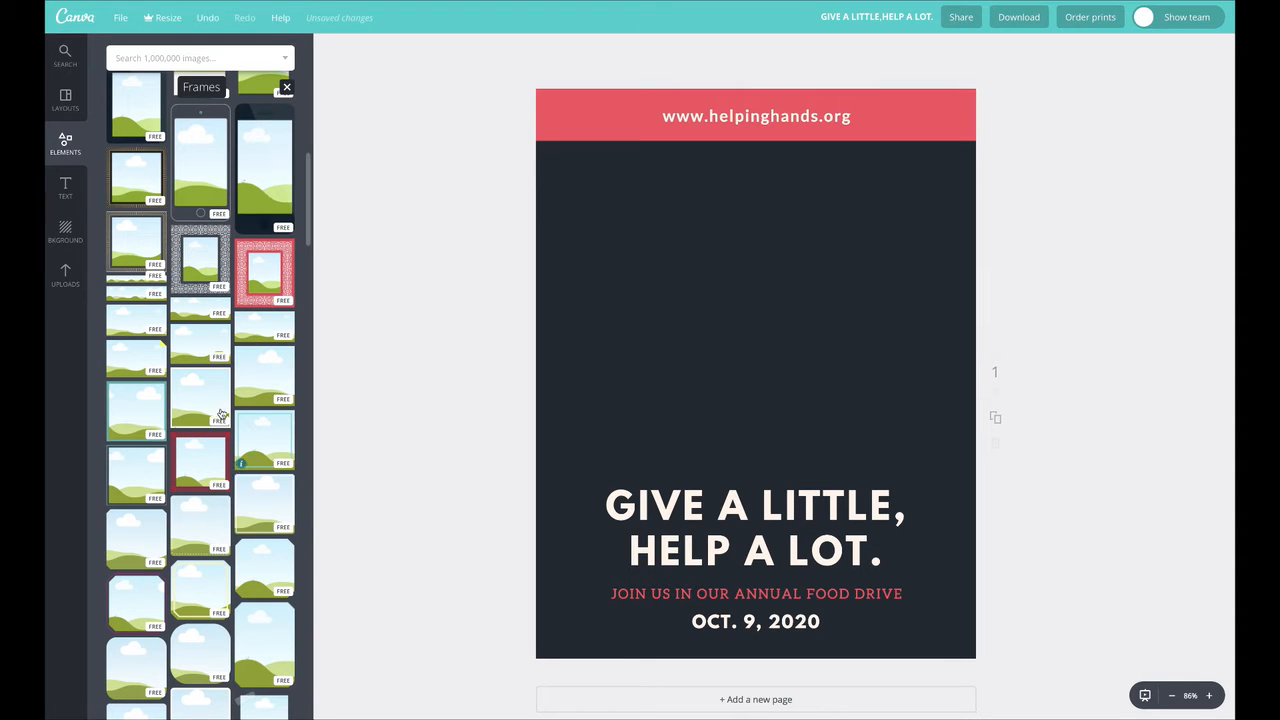
{"action": "left_click_drag", "start_coordinate": [202, 392], "coordinate": [760, 291]}
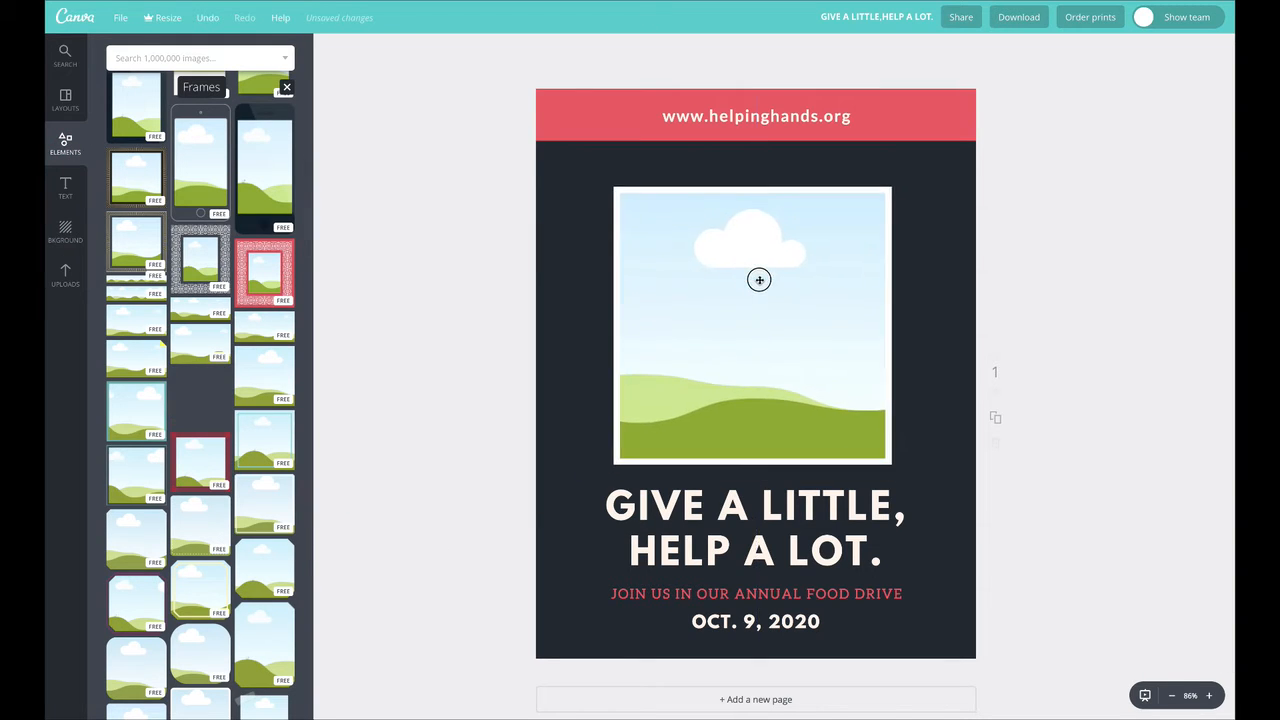
{"action": "left_click_drag", "start_coordinate": [710, 389], "coordinate": [703, 379]}
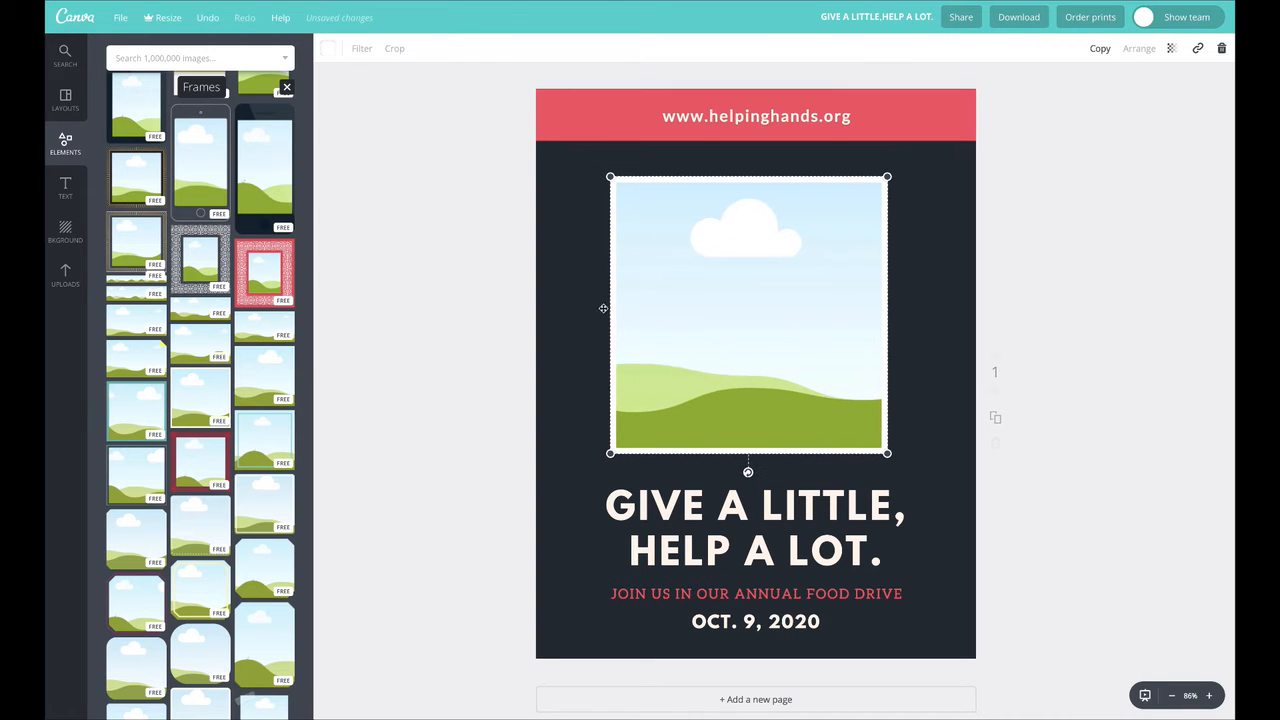
Try the navy and red border colours on the frame, settle on the cream document colour, and centre it above the headline.
{"action": "left_click", "coordinate": [331, 52]}
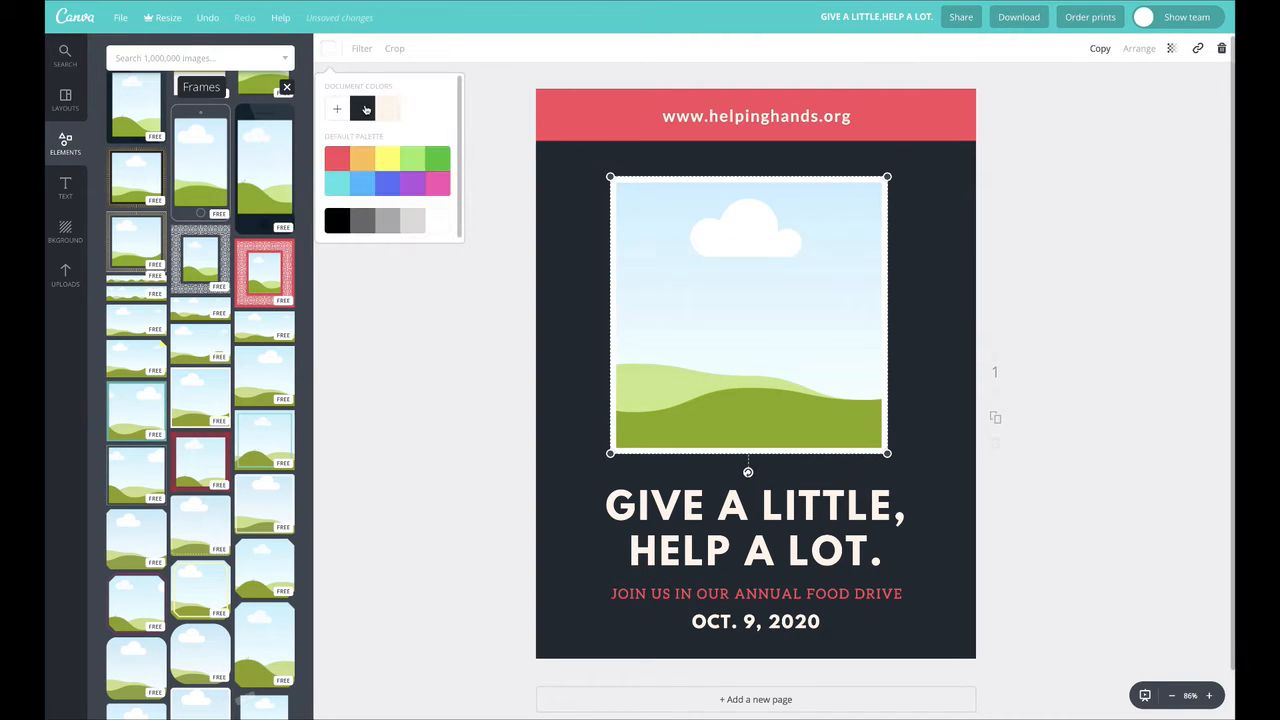
{"action": "left_click", "coordinate": [365, 109]}
{"action": "left_click", "coordinate": [344, 167]}
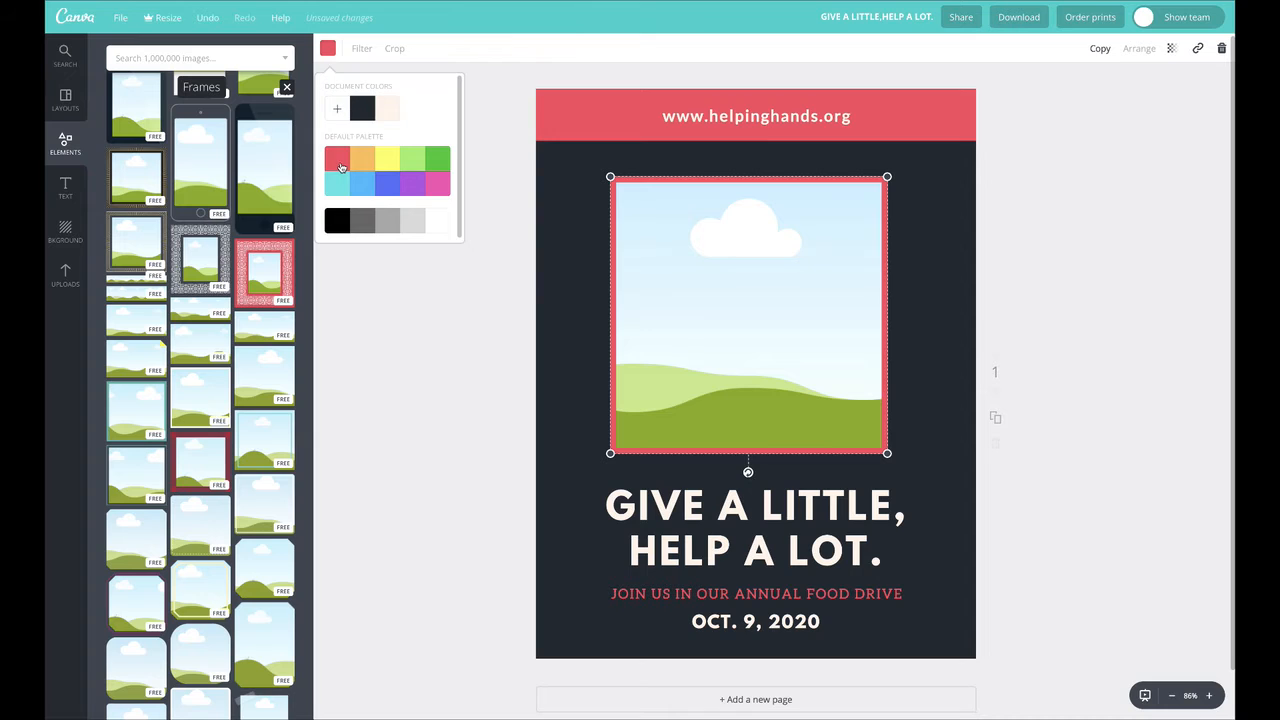
{"action": "left_click", "coordinate": [391, 108]}
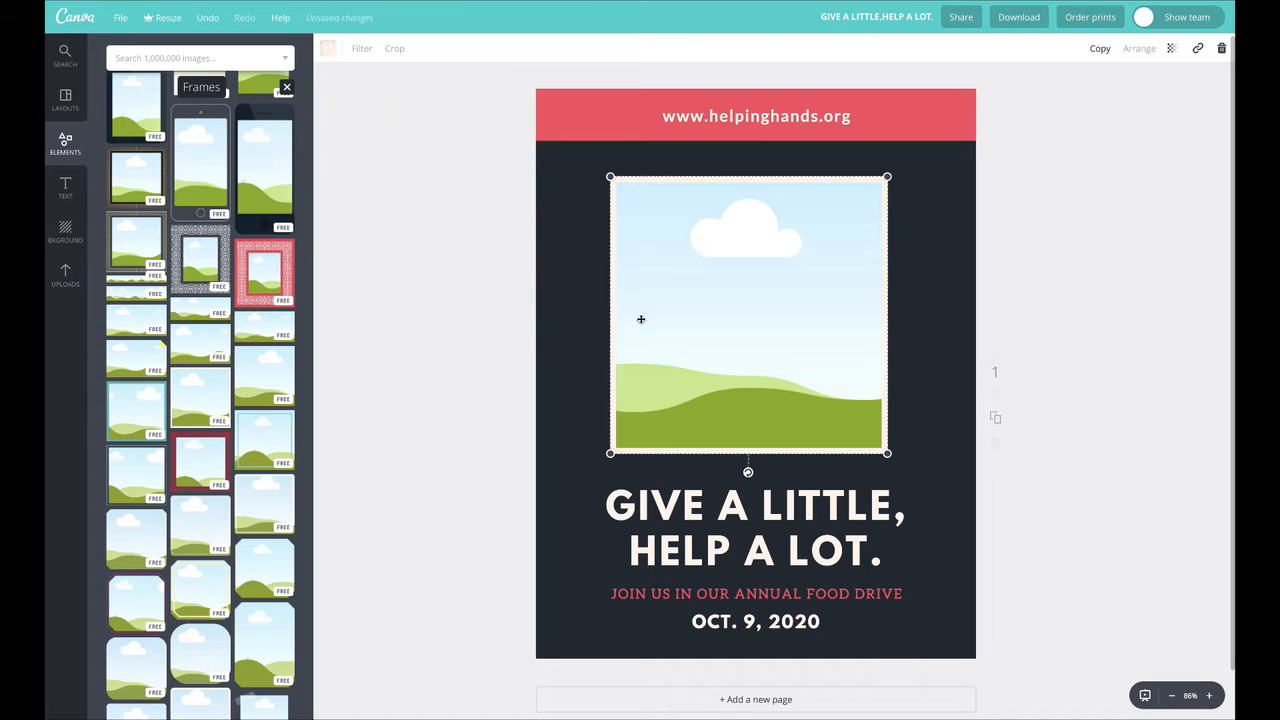
{"action": "left_click_drag", "start_coordinate": [640, 317], "coordinate": [646, 278]}
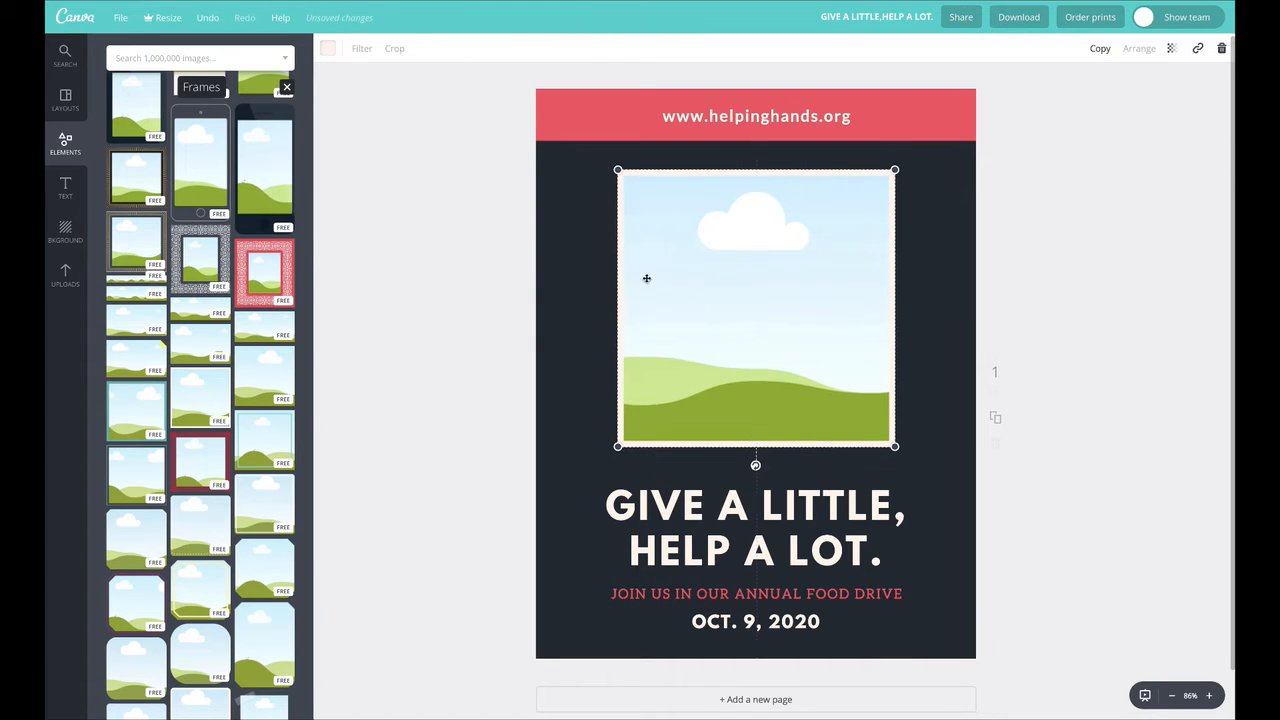
Fill the frame with the crying boy photo and resize it into the poster's upper-left area below the red header.
{"action": "left_click", "coordinate": [65, 277]}
{"action": "left_click_drag", "start_coordinate": [200, 283], "coordinate": [740, 280]}
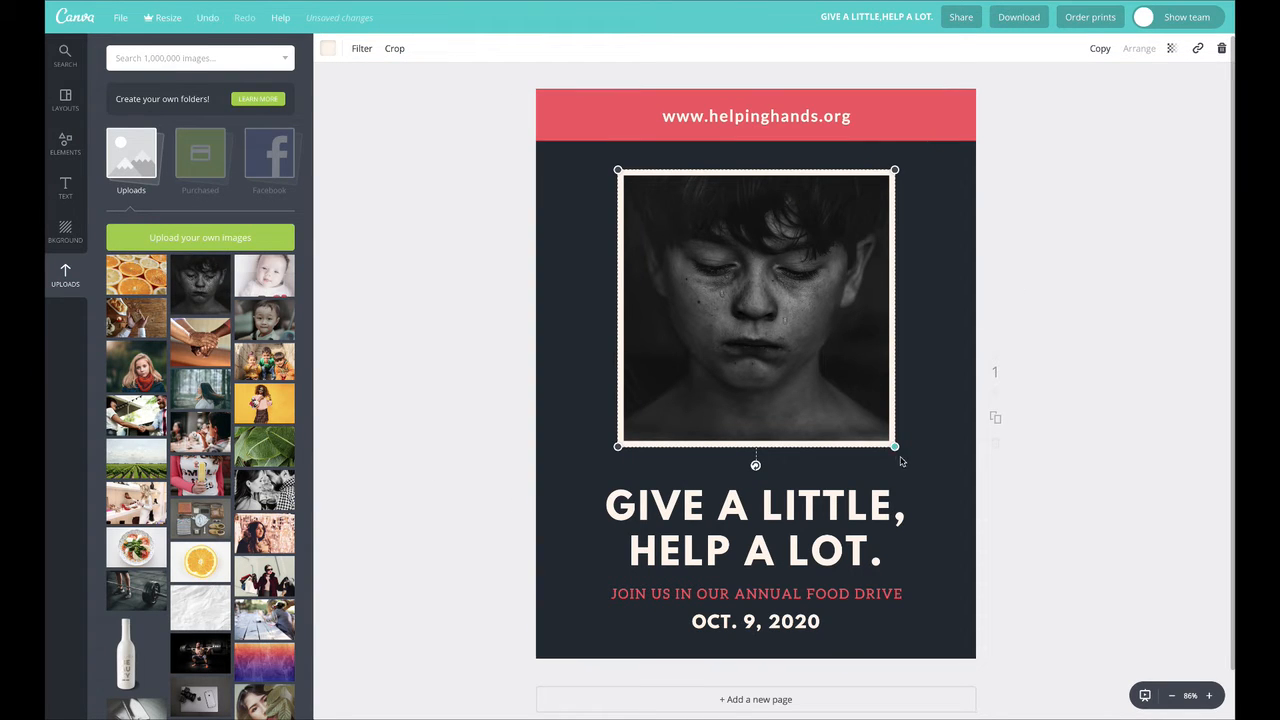
{"action": "left_click_drag", "start_coordinate": [912, 459], "coordinate": [950, 486]}
{"action": "left_click_drag", "start_coordinate": [869, 403], "coordinate": [855, 400]}
{"action": "left_click_drag", "start_coordinate": [913, 153], "coordinate": [870, 336]}
Duplicate the boy's frame and fill the overlapping copy with the heart-shaped bread photo.
{"action": "left_click", "coordinate": [1097, 52]}
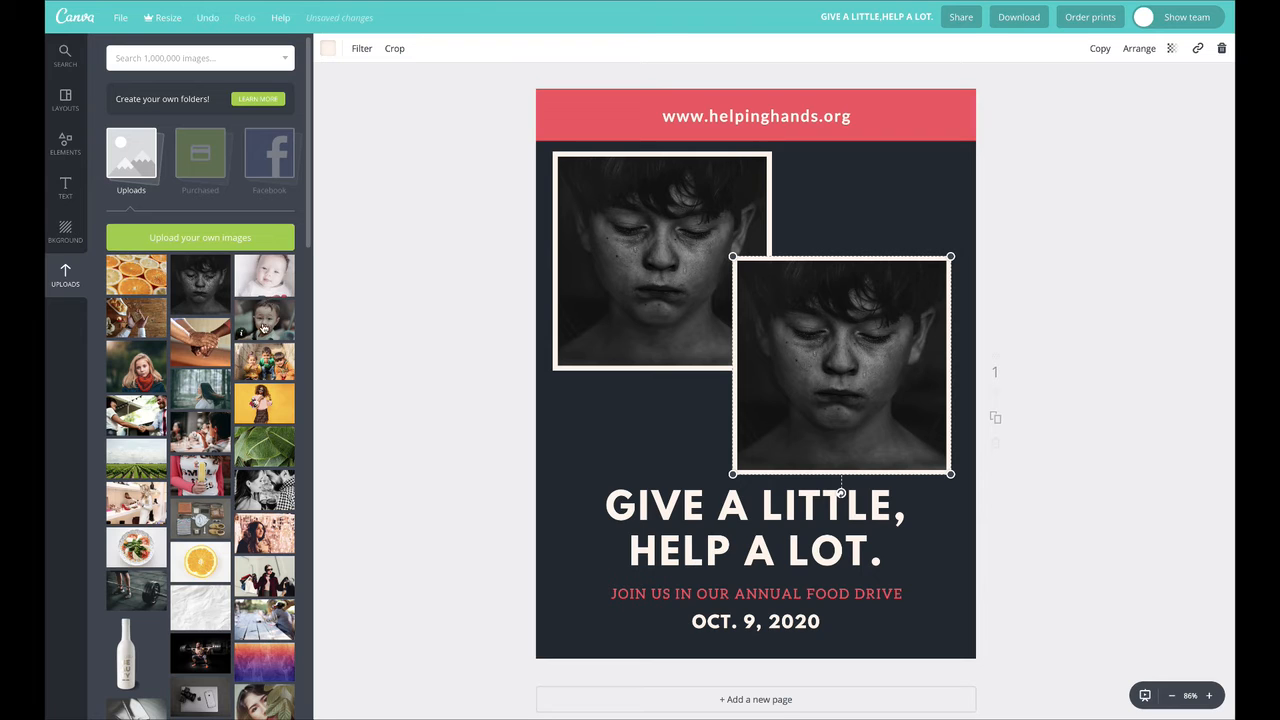
{"action": "left_click_drag", "start_coordinate": [661, 317], "coordinate": [835, 342]}
Enlarge the bread photo inside its frame and reposition it so the hands and bread fill the crop.
{"action": "double_click", "coordinate": [826, 338]}
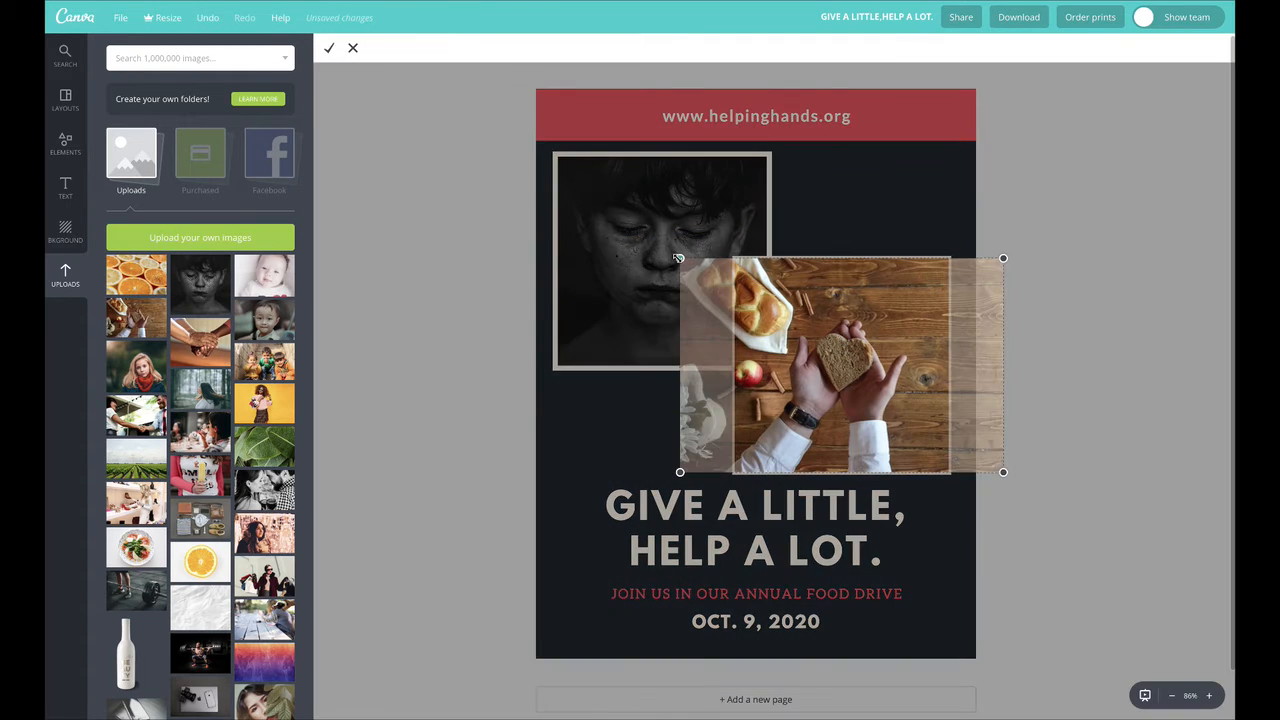
{"action": "left_click_drag", "start_coordinate": [678, 258], "coordinate": [531, 157]}
{"action": "left_click_drag", "start_coordinate": [851, 351], "coordinate": [930, 381]}
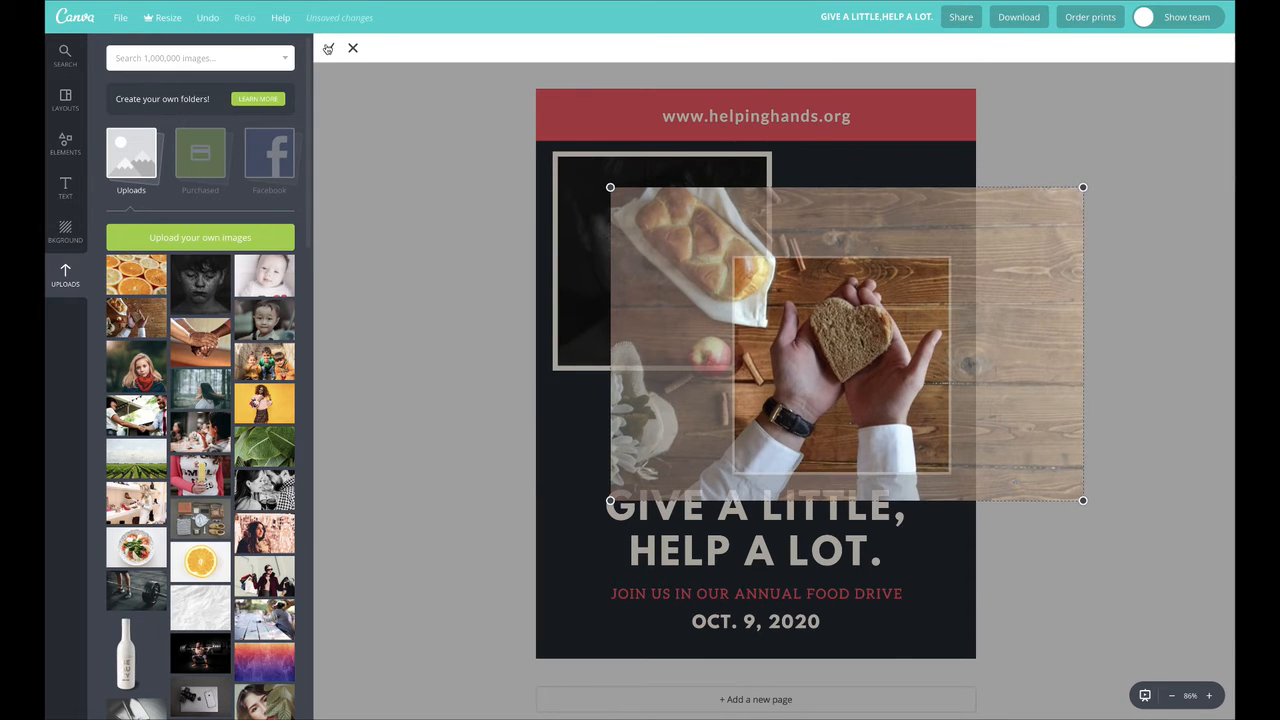
{"action": "left_click", "coordinate": [328, 48]}
{"action": "left_click", "coordinate": [423, 163]}
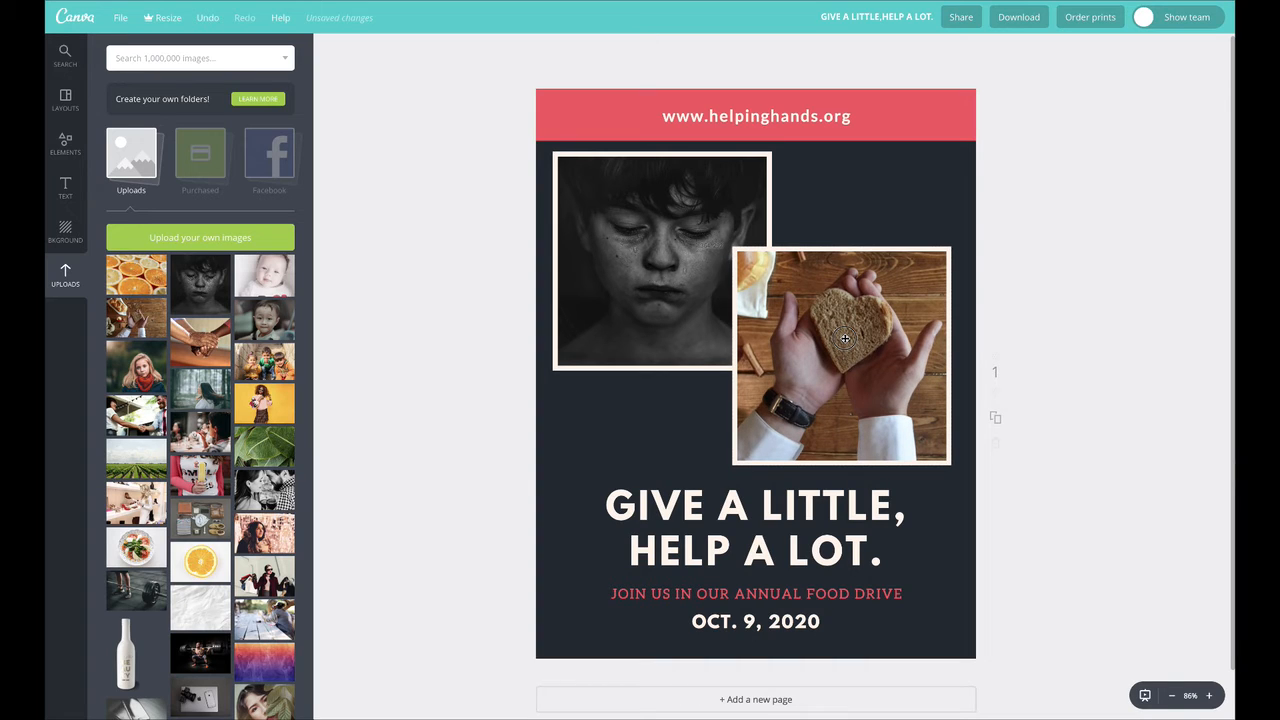
Shrink the bread frame to about half its size and move it down over the headline.
{"action": "left_click", "coordinate": [662, 246]}
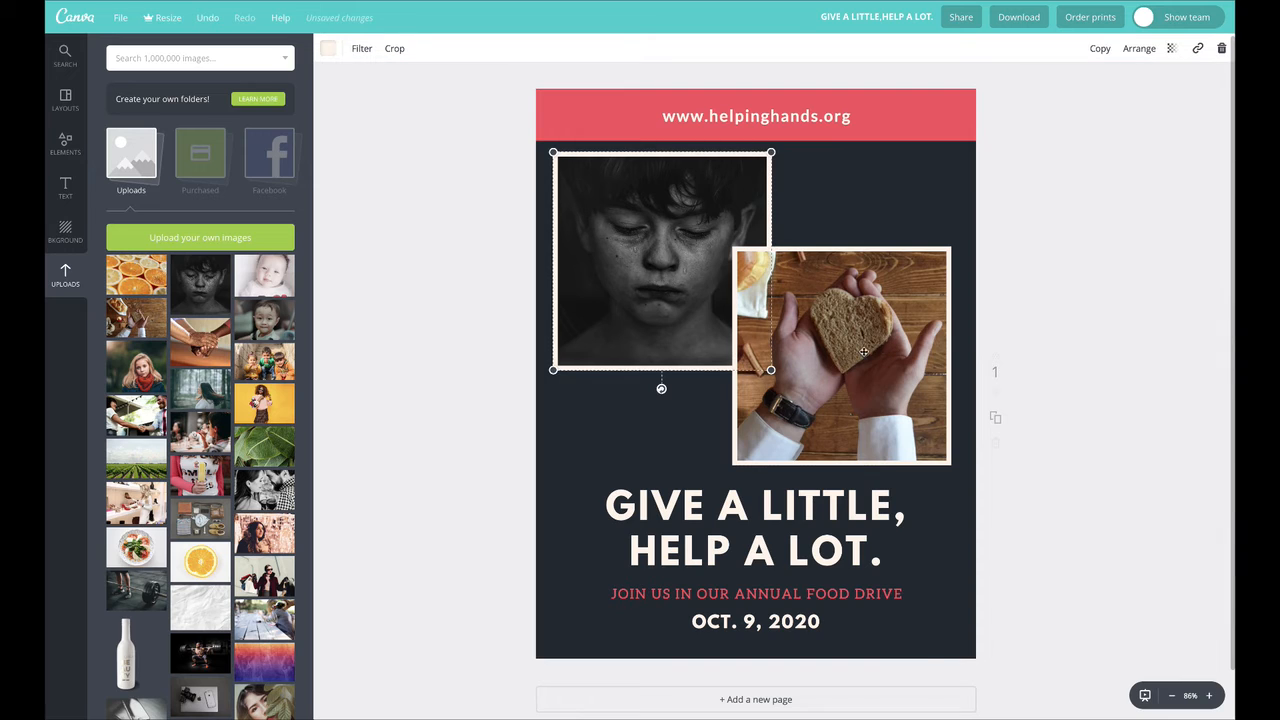
{"action": "left_click_drag", "start_coordinate": [853, 305], "coordinate": [702, 404]}
{"action": "left_click_drag", "start_coordinate": [800, 350], "coordinate": [688, 461]}
Enlarge the bread photo slightly within its crop and move its frame to the right end of the headline.
{"action": "double_click", "coordinate": [666, 487]}
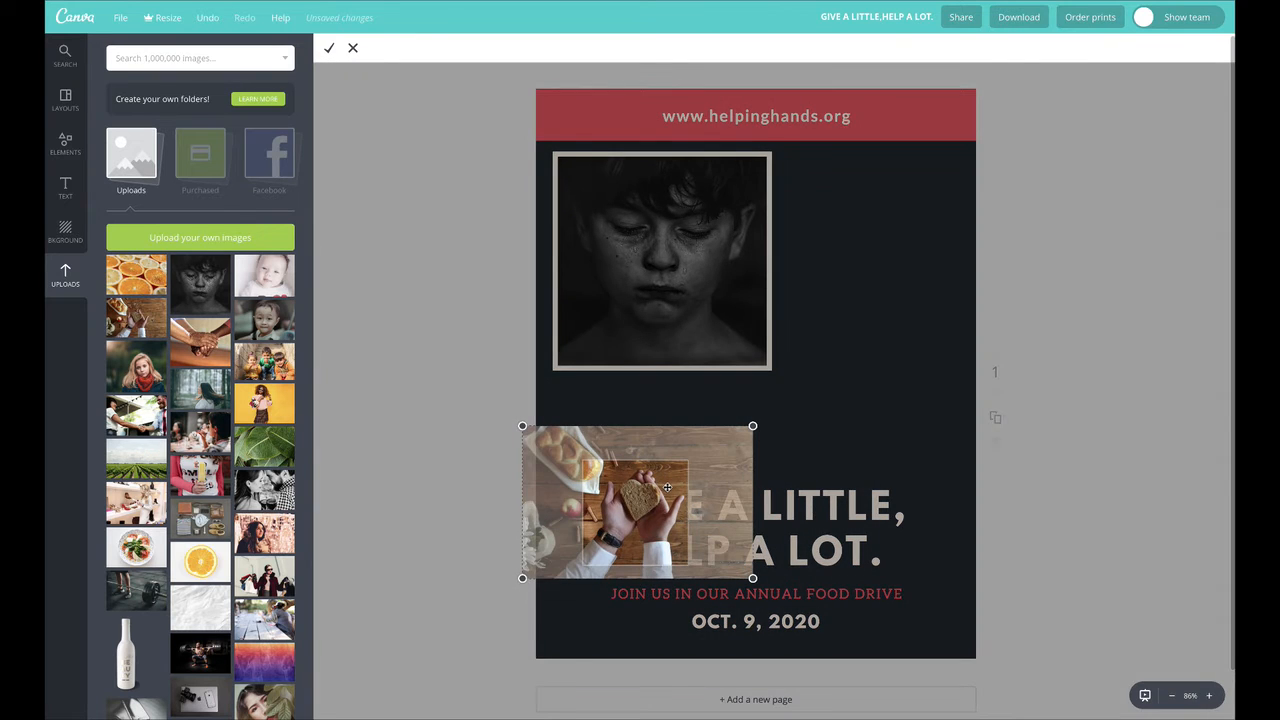
{"action": "mouse_move", "coordinate": [757, 426]}
{"action": "left_mouse_down"}
{"action": "mouse_move", "coordinate": [789, 400]}
{"action": "mouse_move", "coordinate": [750, 430]}
{"action": "left_mouse_up"}
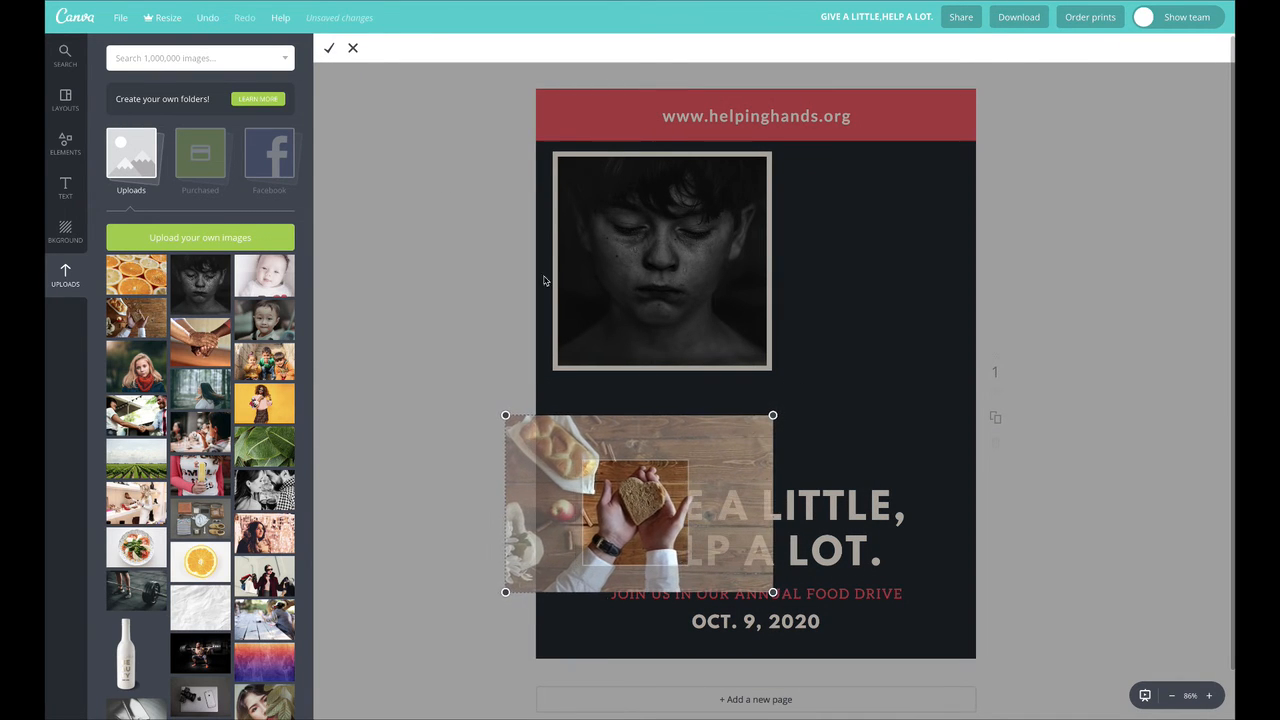
{"action": "left_click", "coordinate": [330, 49]}
{"action": "left_click_drag", "start_coordinate": [622, 487], "coordinate": [897, 482]}
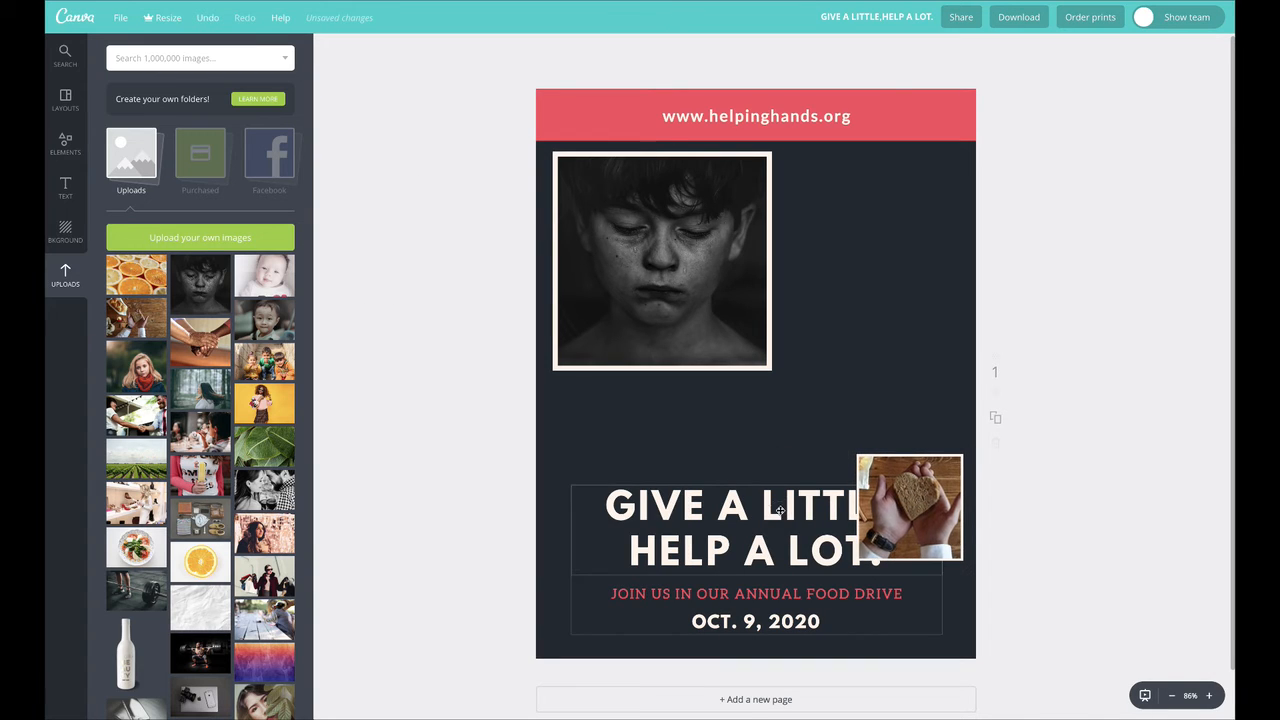
Left-align the headline "GIVE A LITTLE, HELP A LOT.".
{"action": "left_click", "coordinate": [617, 507]}
{"action": "left_click_drag", "start_coordinate": [662, 510], "coordinate": [905, 510]}
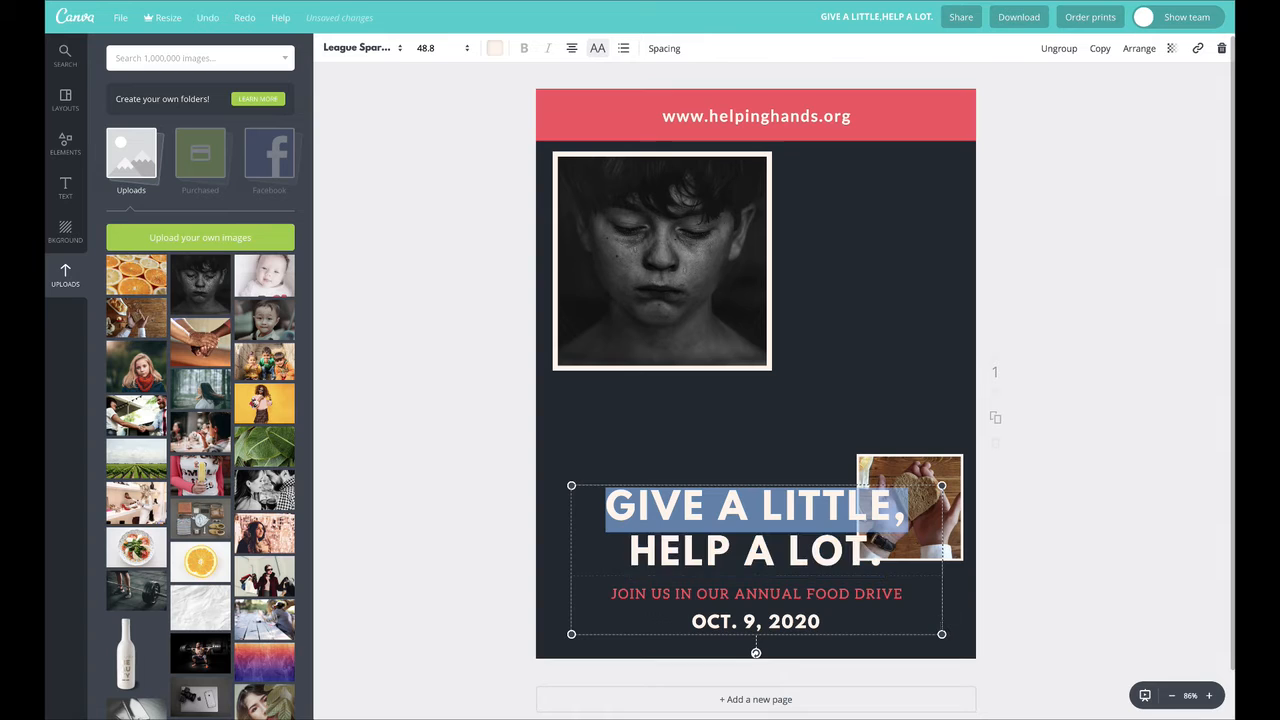
{"action": "left_click", "coordinate": [571, 48]}
{"action": "left_click", "coordinate": [574, 86]}
{"action": "left_click", "coordinate": [449, 277]}
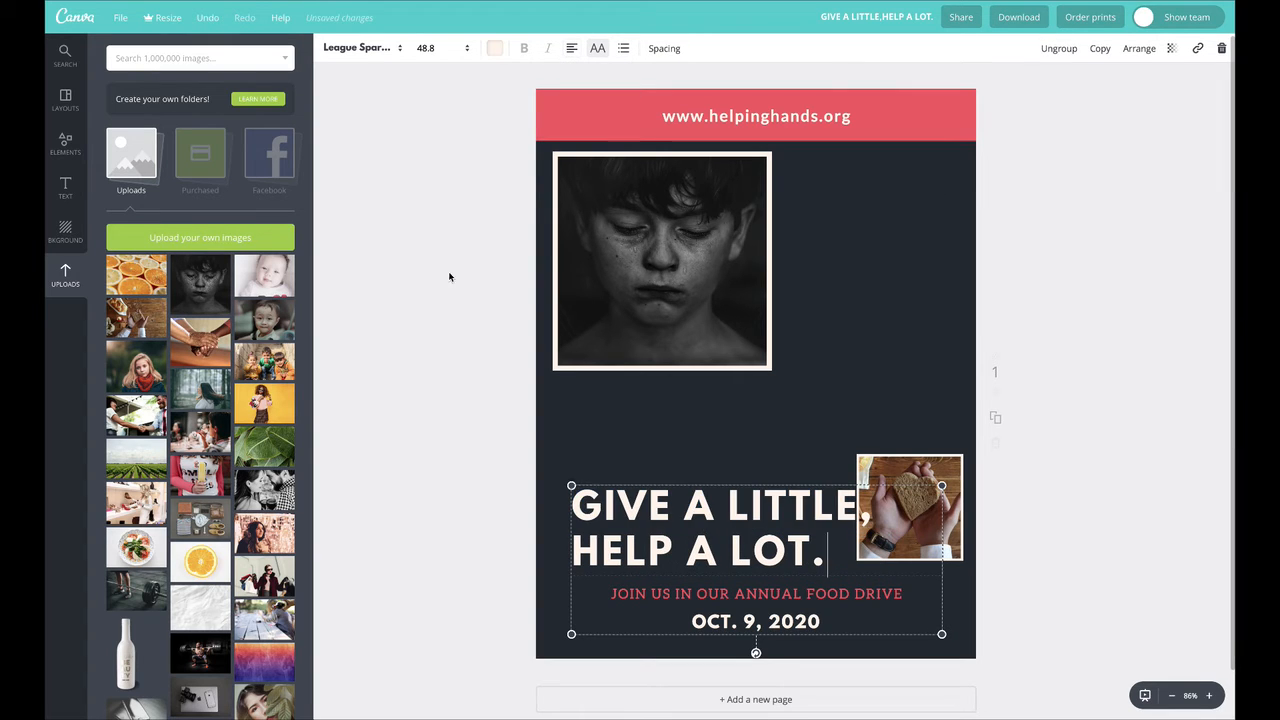
Ungroup the text block and left-align the "JOIN US IN OUR ANNUAL FOOD DRIVE" line.
{"action": "triple_click", "coordinate": [666, 593]}
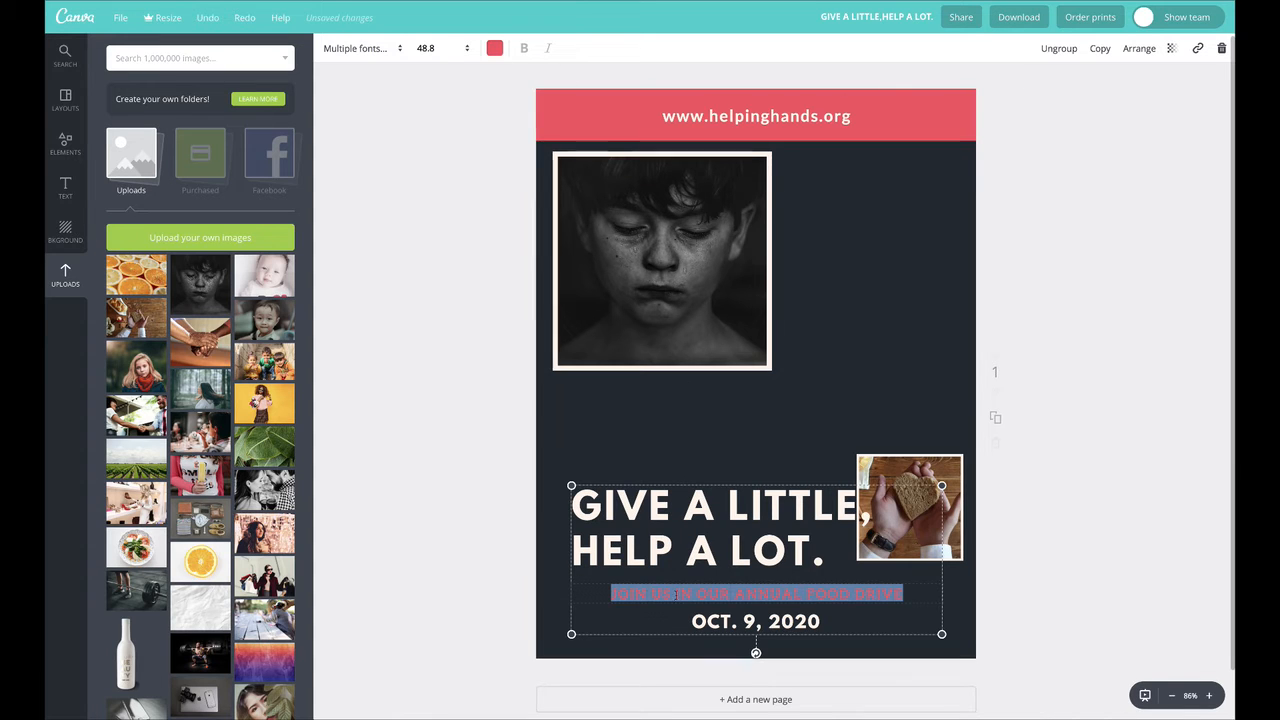
{"action": "left_click", "coordinate": [1063, 50]}
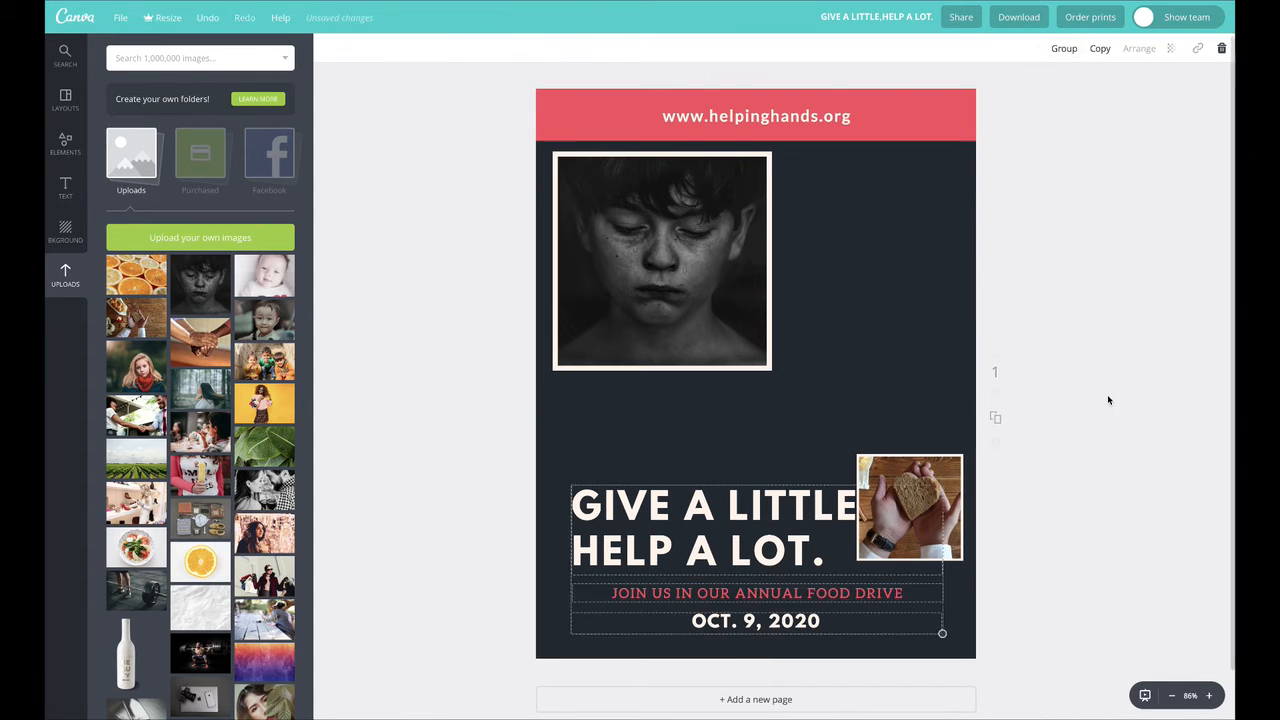
{"action": "left_click", "coordinate": [1107, 398]}
{"action": "left_click", "coordinate": [688, 591]}
{"action": "left_click", "coordinate": [688, 591]}
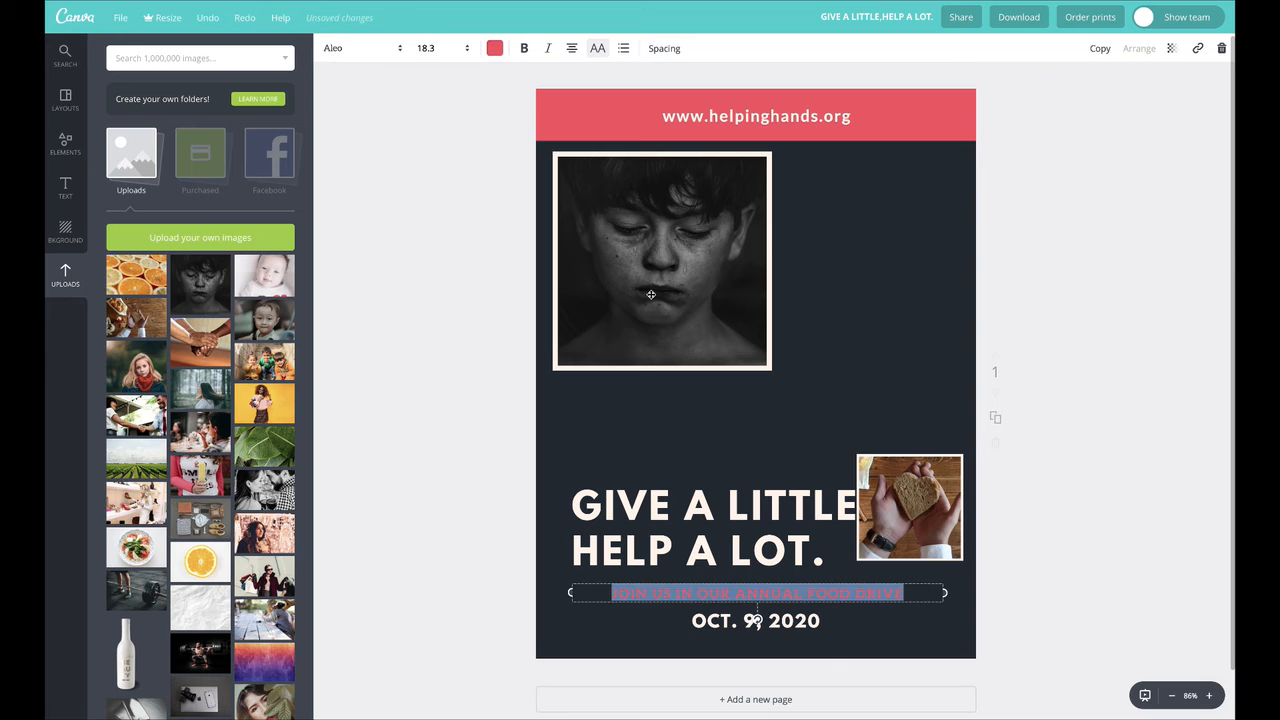
{"action": "left_click", "coordinate": [574, 48]}
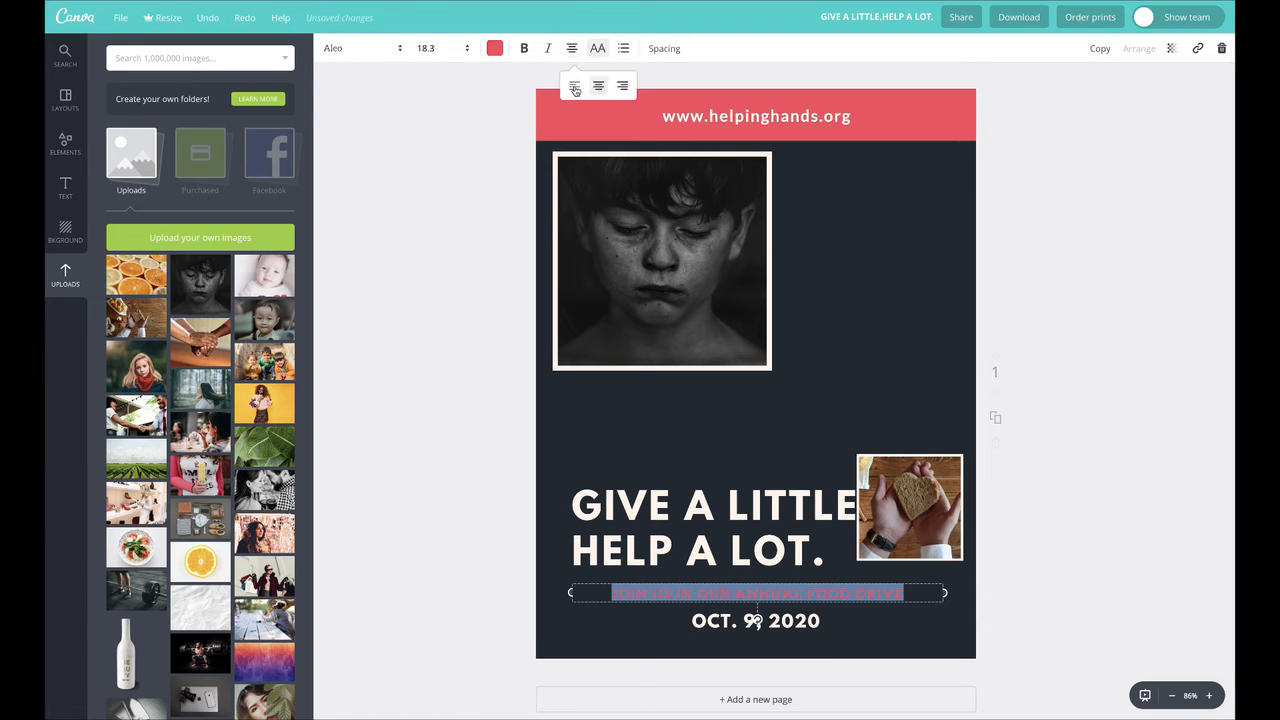
{"action": "left_click", "coordinate": [575, 88]}
Left-align the "OCT. 9, 2020" date line.
{"action": "left_click", "coordinate": [724, 626]}
{"action": "left_click", "coordinate": [724, 626]}
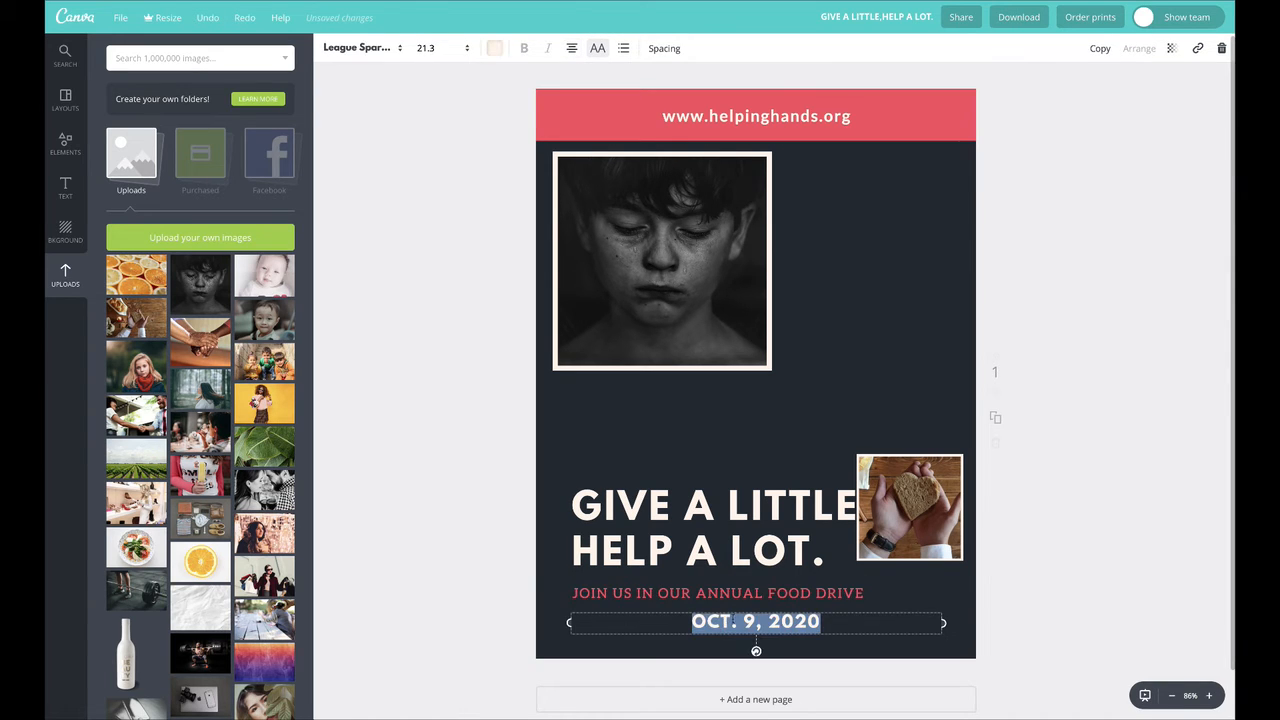
{"action": "left_click", "coordinate": [574, 48]}
{"action": "left_click", "coordinate": [575, 88]}
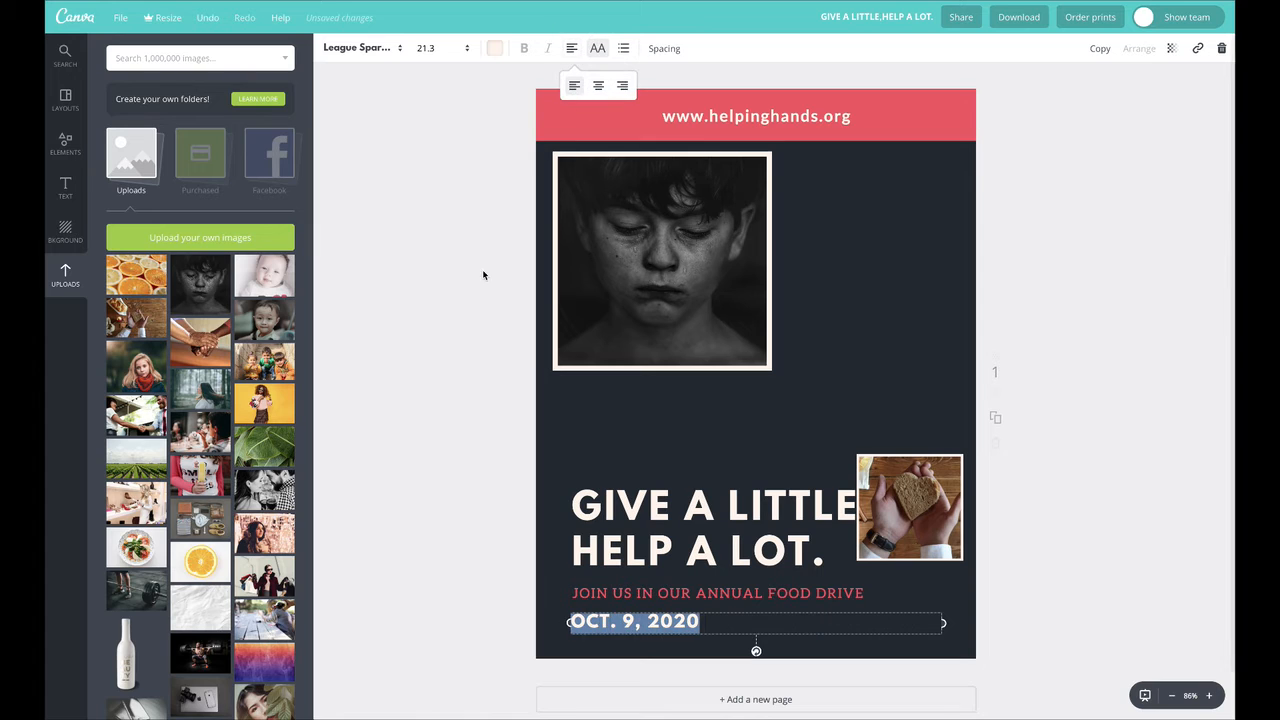
{"action": "left_click", "coordinate": [446, 290]}
Move the bread frame up to the poster's right edge and enlarge the boy's frame to meet it above the headline.
{"action": "left_click_drag", "start_coordinate": [924, 518], "coordinate": [943, 416]}
{"action": "left_click", "coordinate": [726, 294]}
{"action": "left_click_drag", "start_coordinate": [772, 371], "coordinate": [860, 482]}
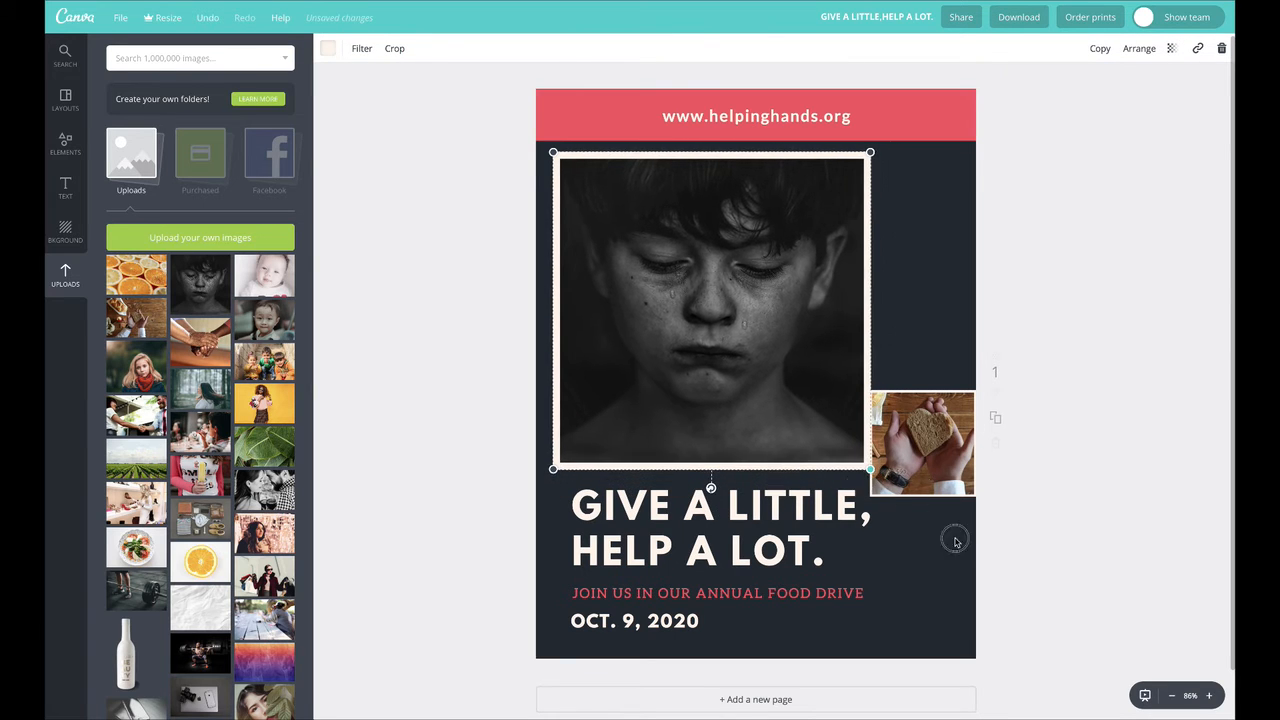
Extend the boy's framed photo across the upper poster, past its side edges, and send it back behind the red header.
{"action": "left_click_drag", "start_coordinate": [955, 541], "coordinate": [1034, 631]}
{"action": "left_click_drag", "start_coordinate": [807, 525], "coordinate": [819, 410]}
{"action": "left_click", "coordinate": [1133, 48]}
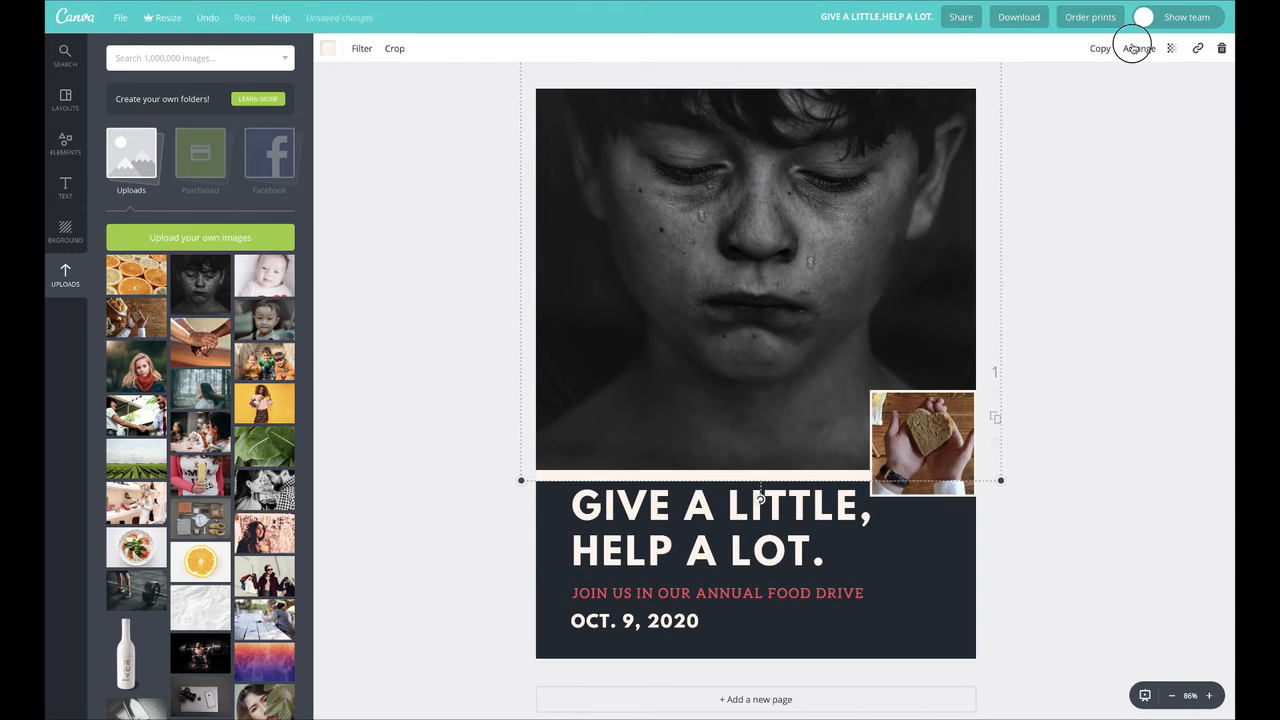
{"action": "left_click", "coordinate": [1124, 107]}
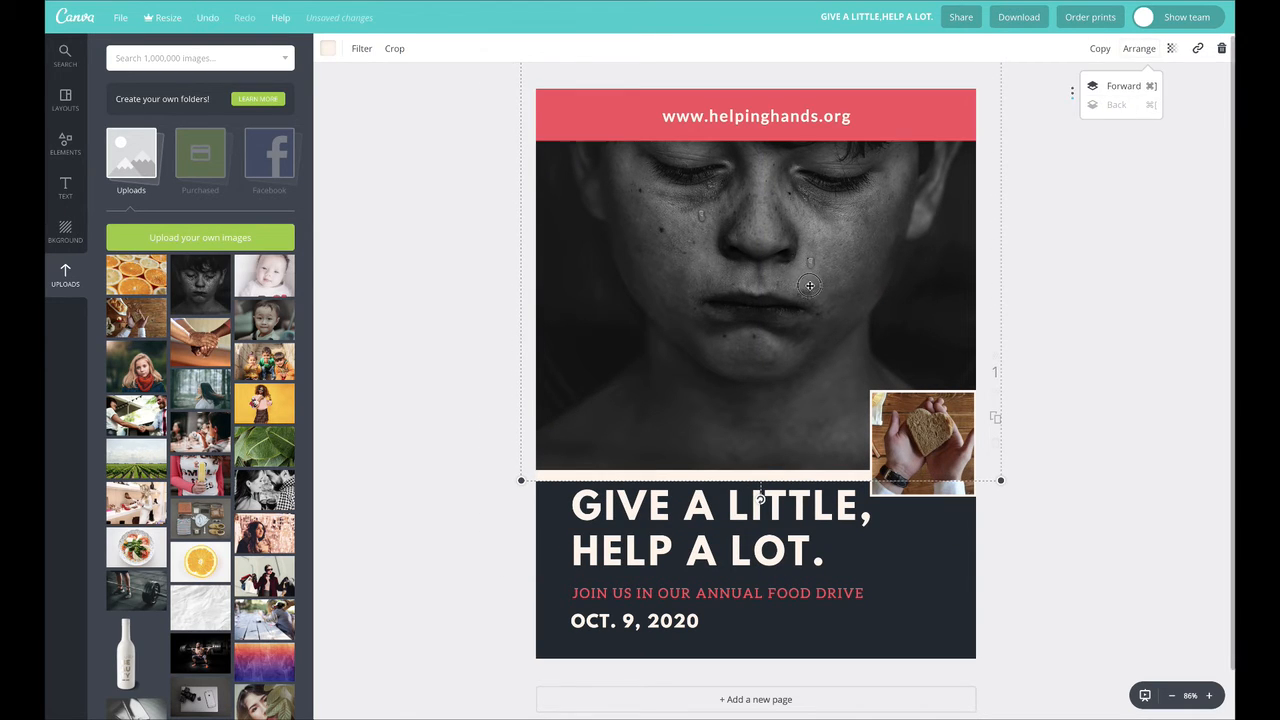
Move the red web address banner to the poster's bottom edge and scale it down slightly.
{"action": "left_click_drag", "start_coordinate": [801, 132], "coordinate": [821, 637]}
{"action": "left_click", "coordinate": [828, 117]}
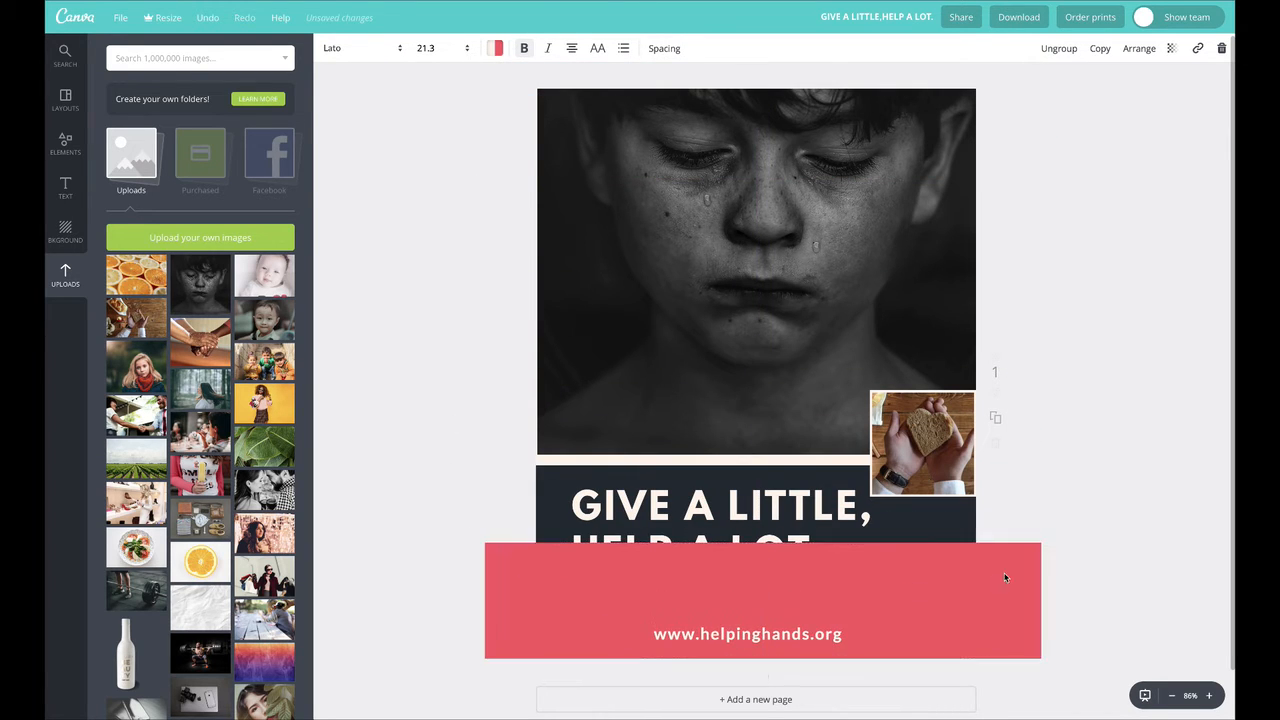
{"action": "left_click", "coordinate": [1005, 577]}
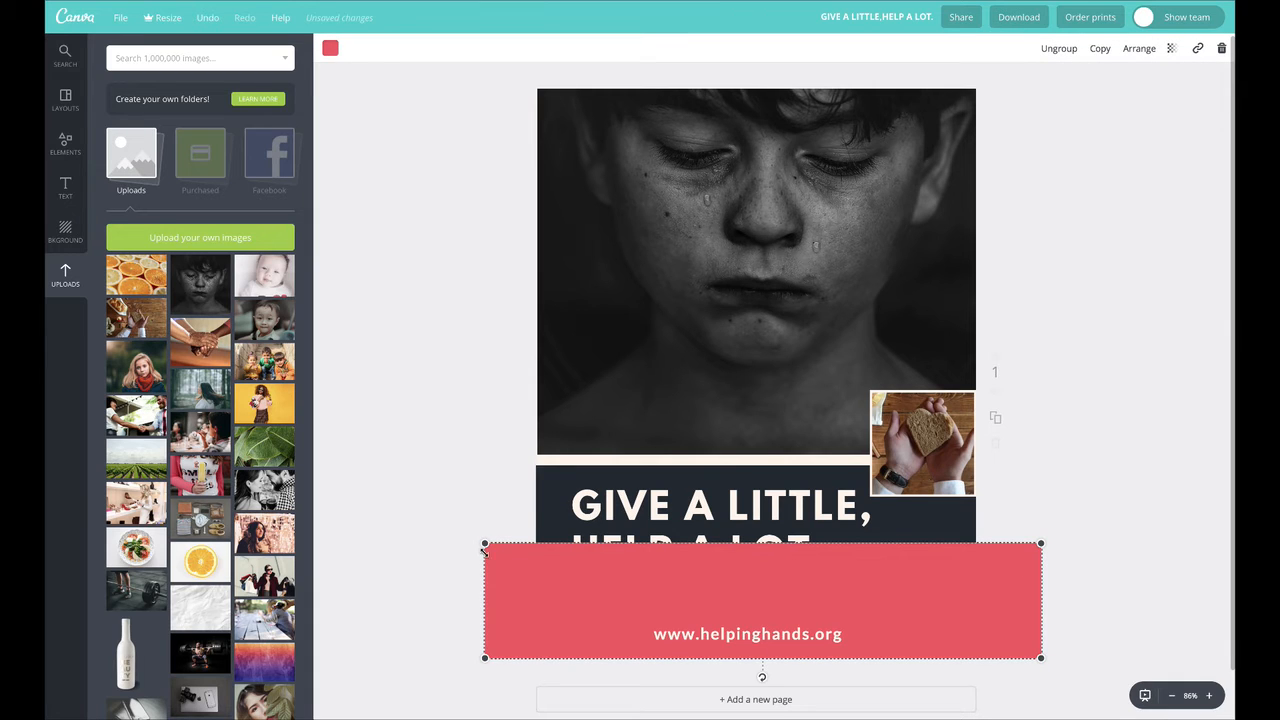
{"action": "left_click_drag", "start_coordinate": [481, 593], "coordinate": [491, 593]}
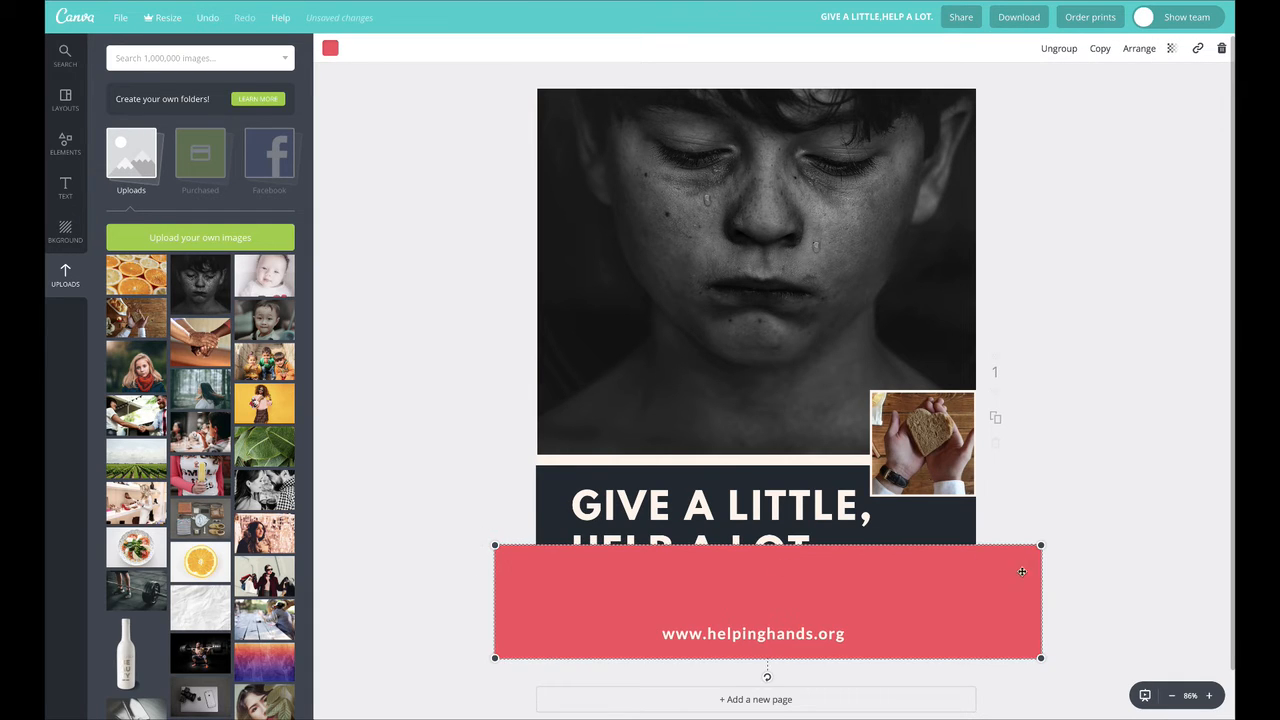
Ungroup the banner and reduce the red bar to a thin strip along the poster's bottom edge.
{"action": "left_click", "coordinate": [1059, 48]}
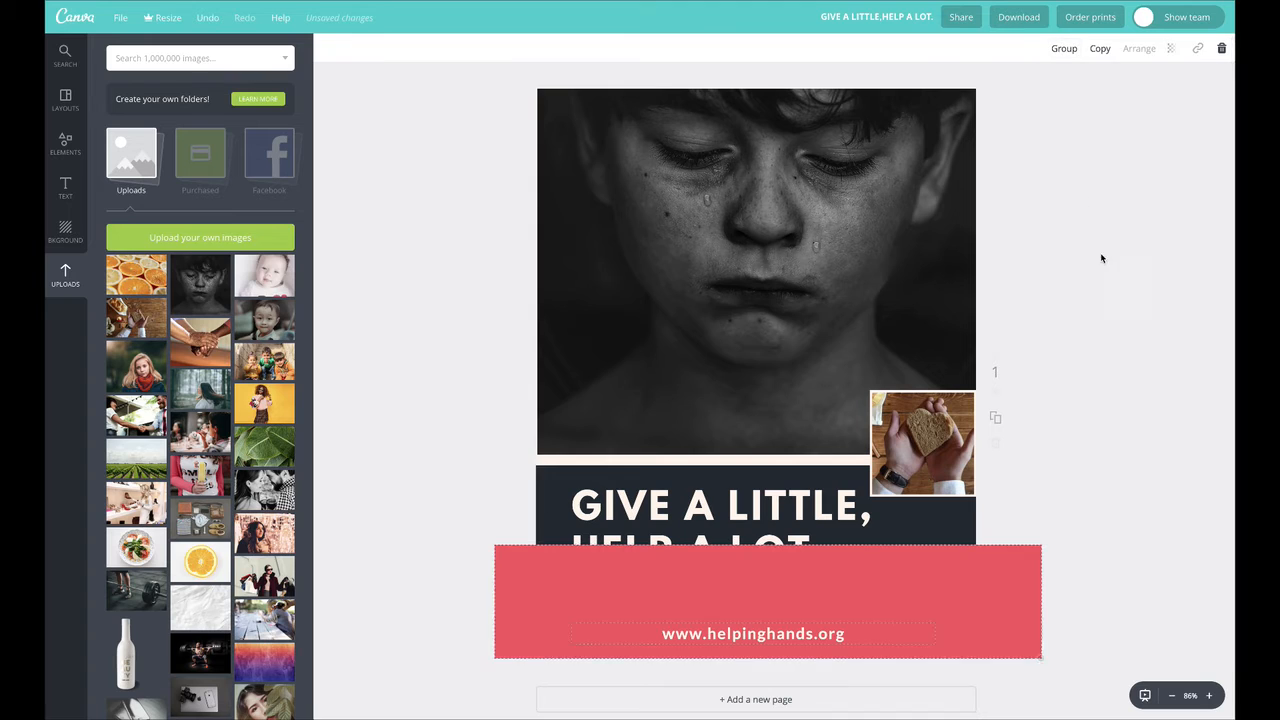
{"action": "left_click", "coordinate": [756, 569]}
{"action": "left_click_drag", "start_coordinate": [767, 545], "coordinate": [767, 618]}
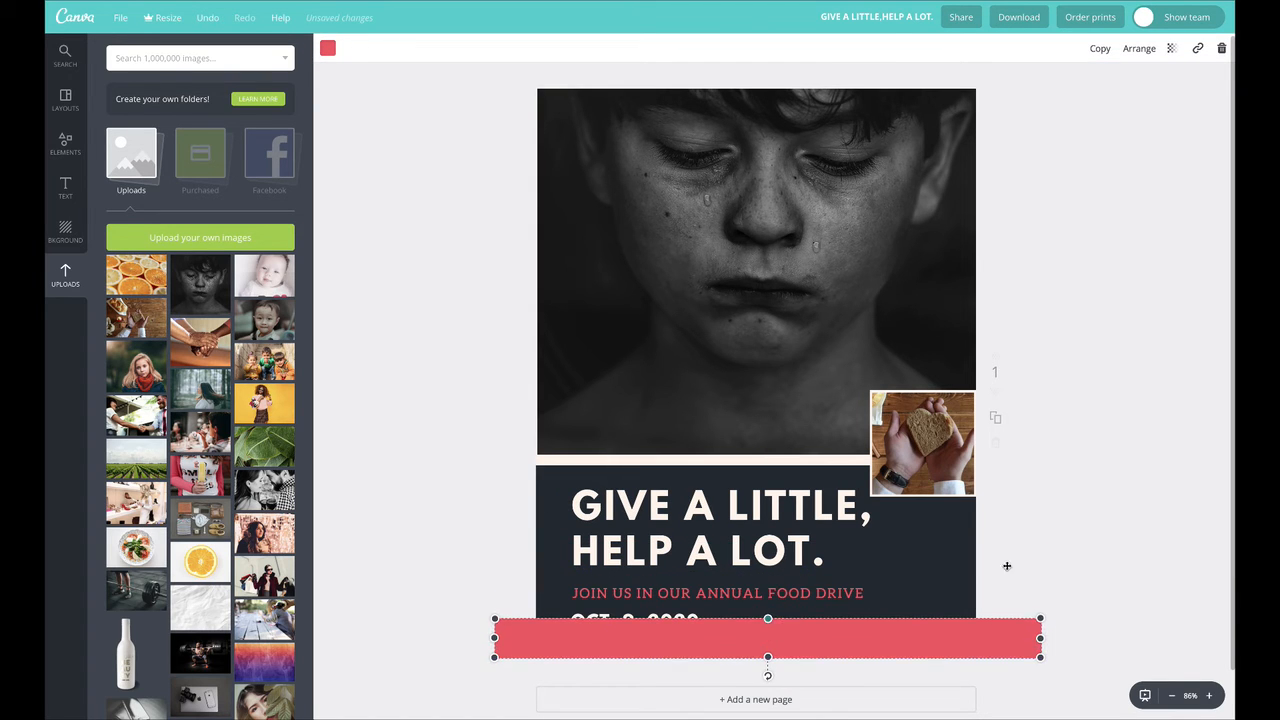
{"action": "left_click", "coordinate": [1136, 536]}
{"action": "mouse_move", "coordinate": [908, 643]}
{"action": "left_mouse_down"}
{"action": "mouse_move", "coordinate": [906, 631]}
{"action": "mouse_move", "coordinate": [906, 650]}
{"action": "left_mouse_up"}
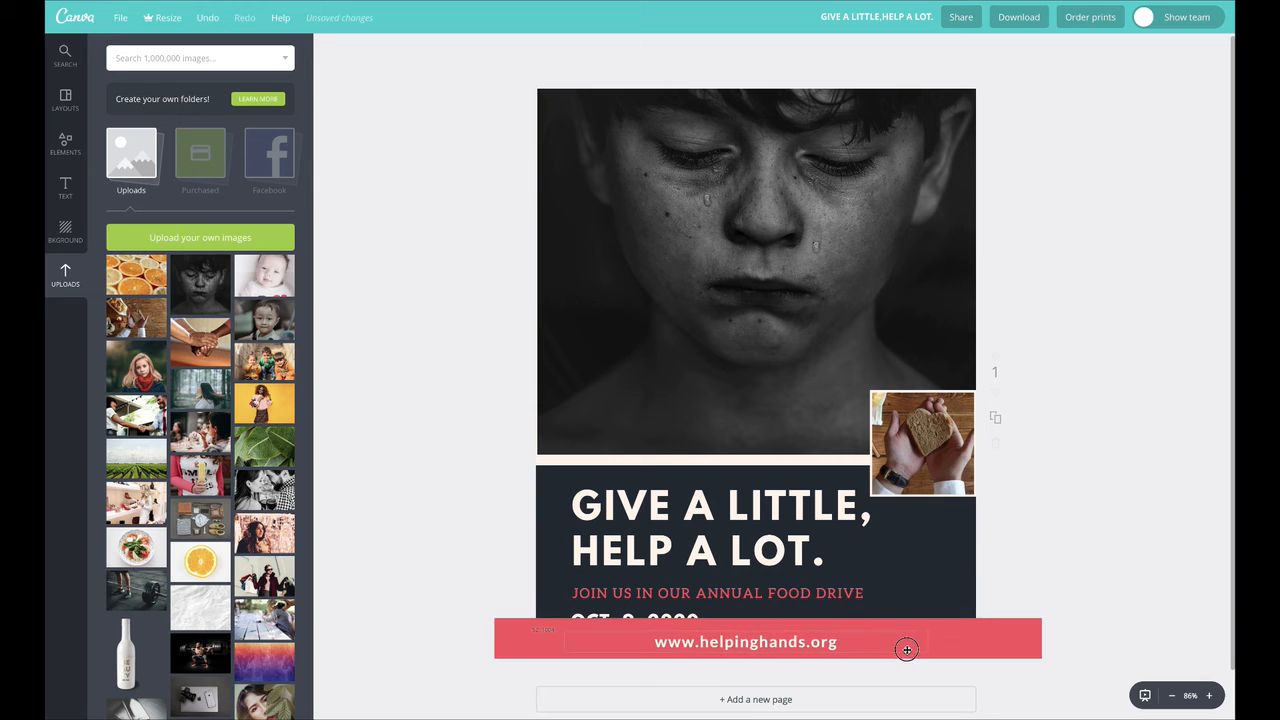
{"action": "left_click", "coordinate": [791, 642]}
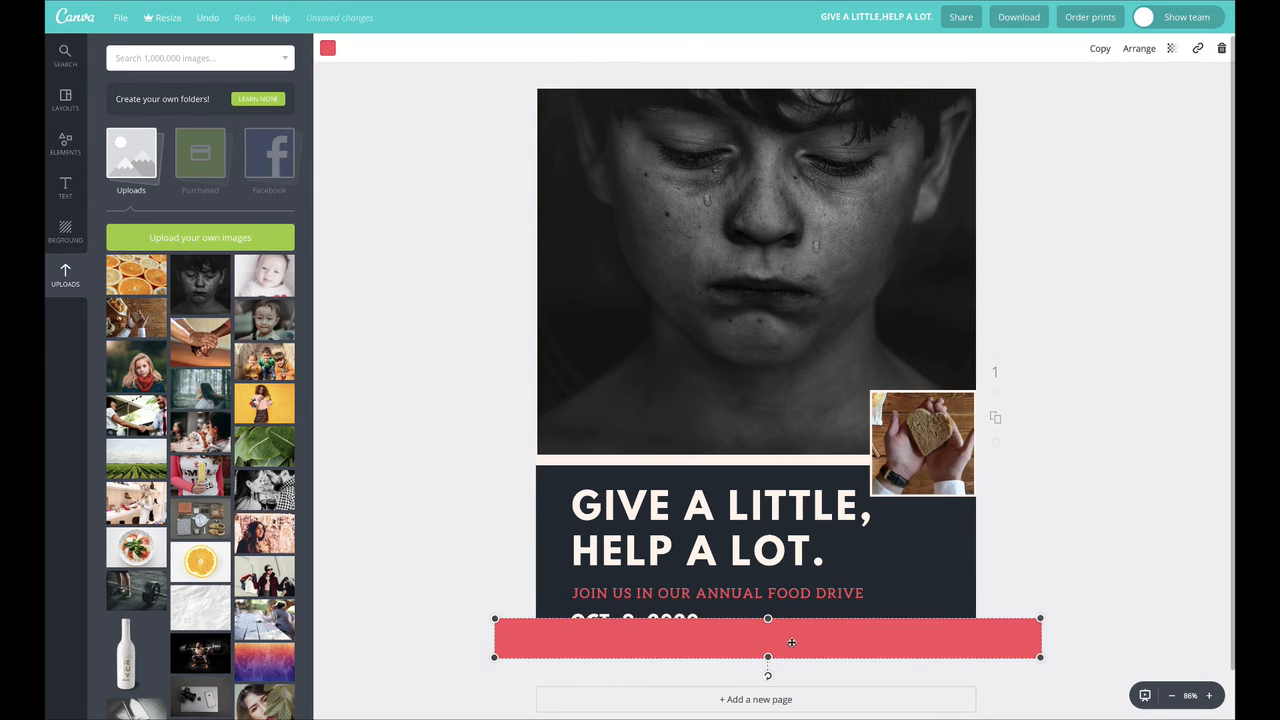
{"action": "left_click_drag", "start_coordinate": [801, 644], "coordinate": [806, 333]}
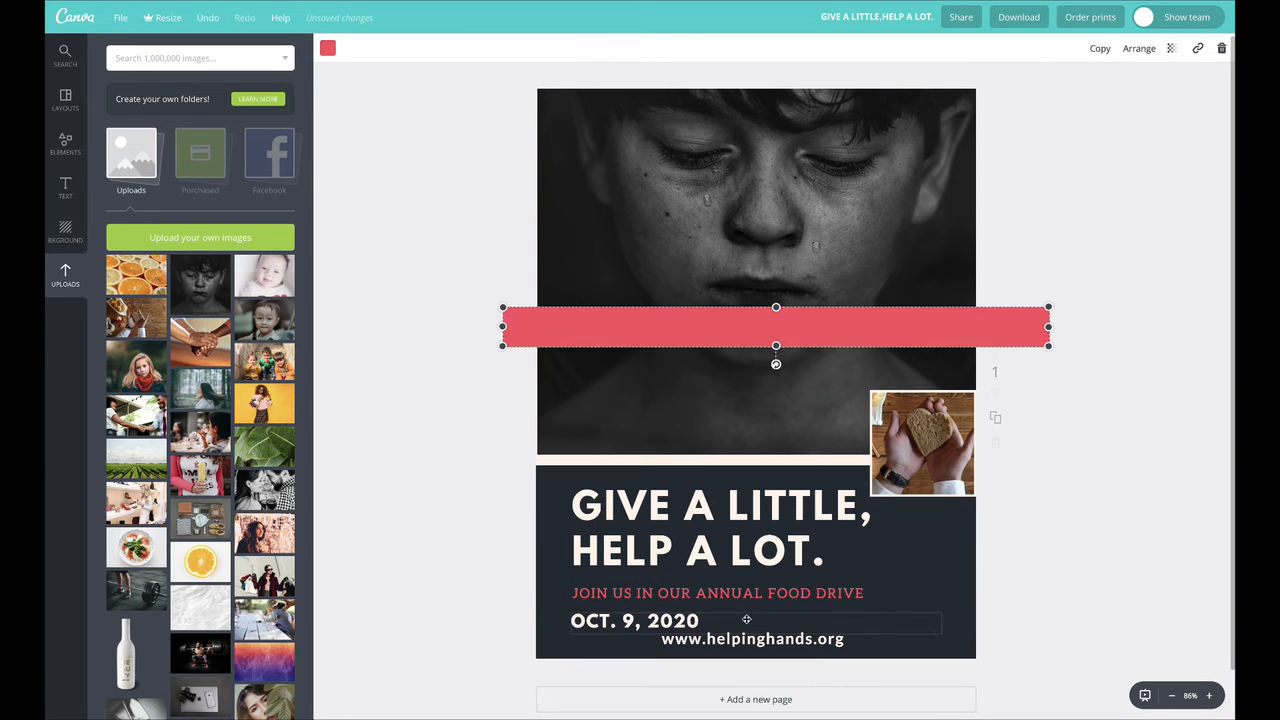
{"action": "left_click_drag", "start_coordinate": [703, 339], "coordinate": [732, 588]}
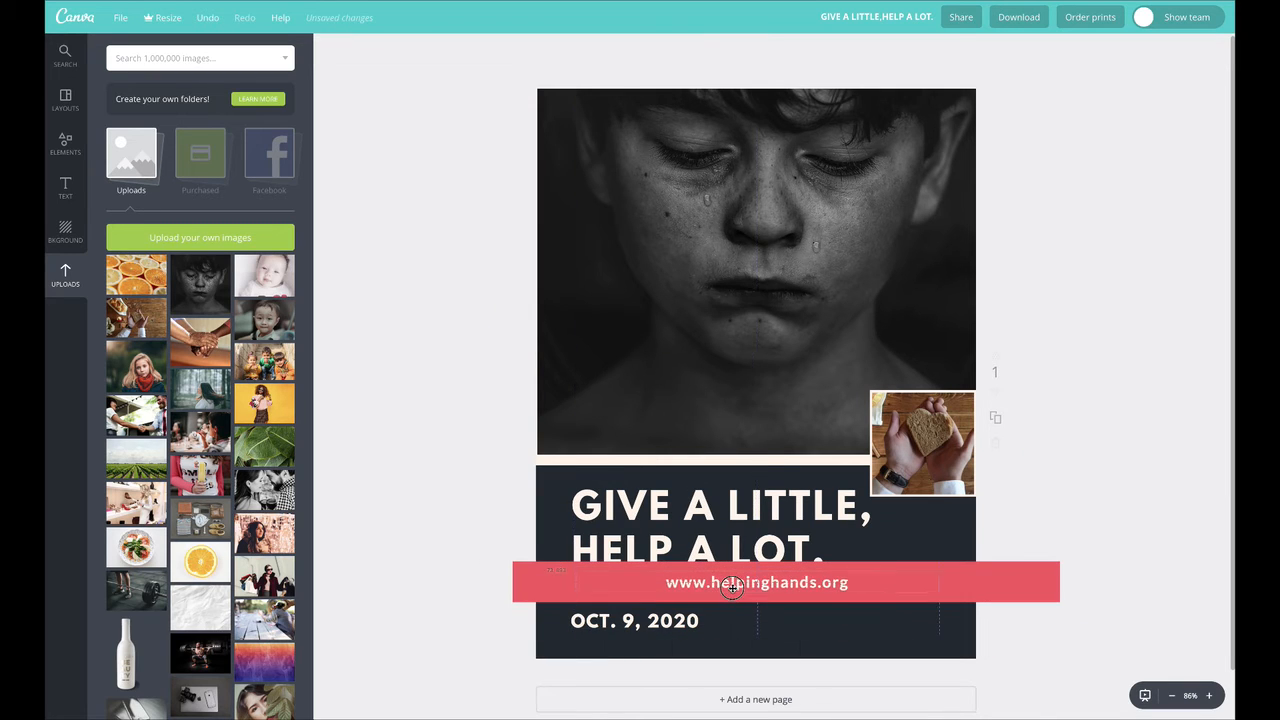
{"action": "left_click_drag", "start_coordinate": [1040, 581], "coordinate": [1028, 635]}
{"action": "left_click_drag", "start_coordinate": [845, 592], "coordinate": [806, 640]}
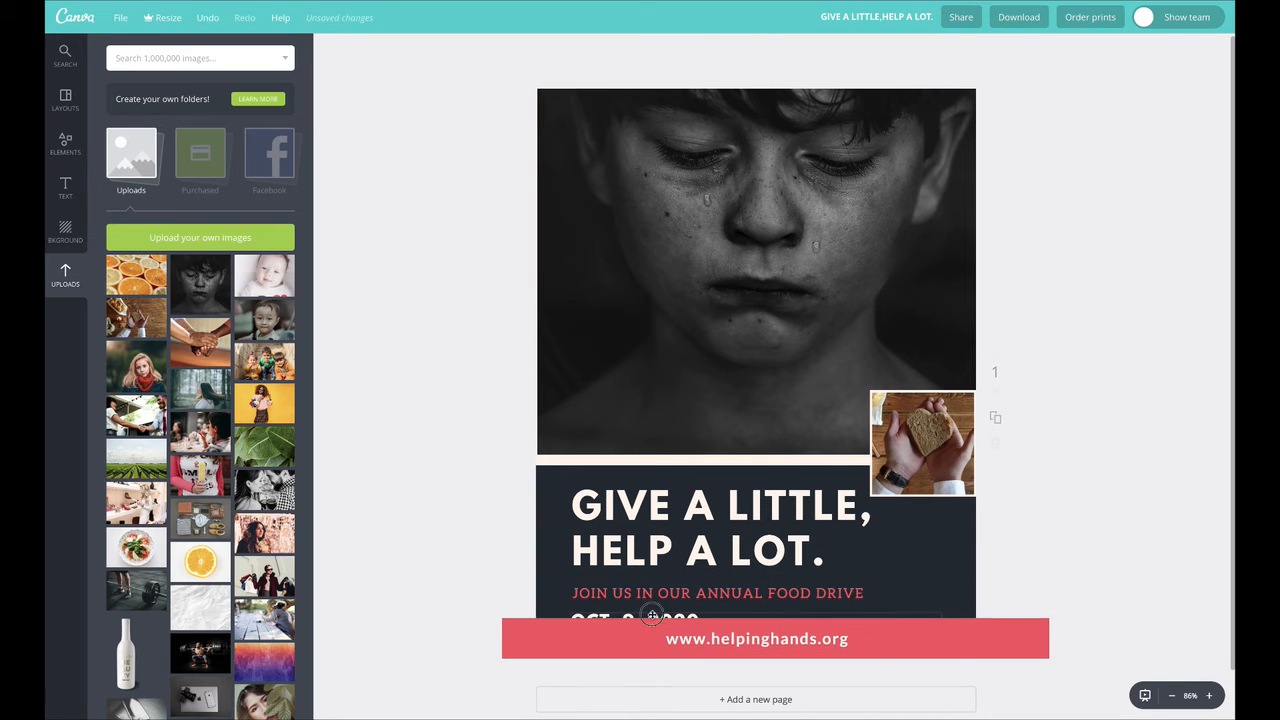
Shift the date line aside and move the "GIVE A LITTLE, HELP A LOT." headline onto the lower part of the boy's photo.
{"action": "left_click_drag", "start_coordinate": [702, 593], "coordinate": [703, 422]}
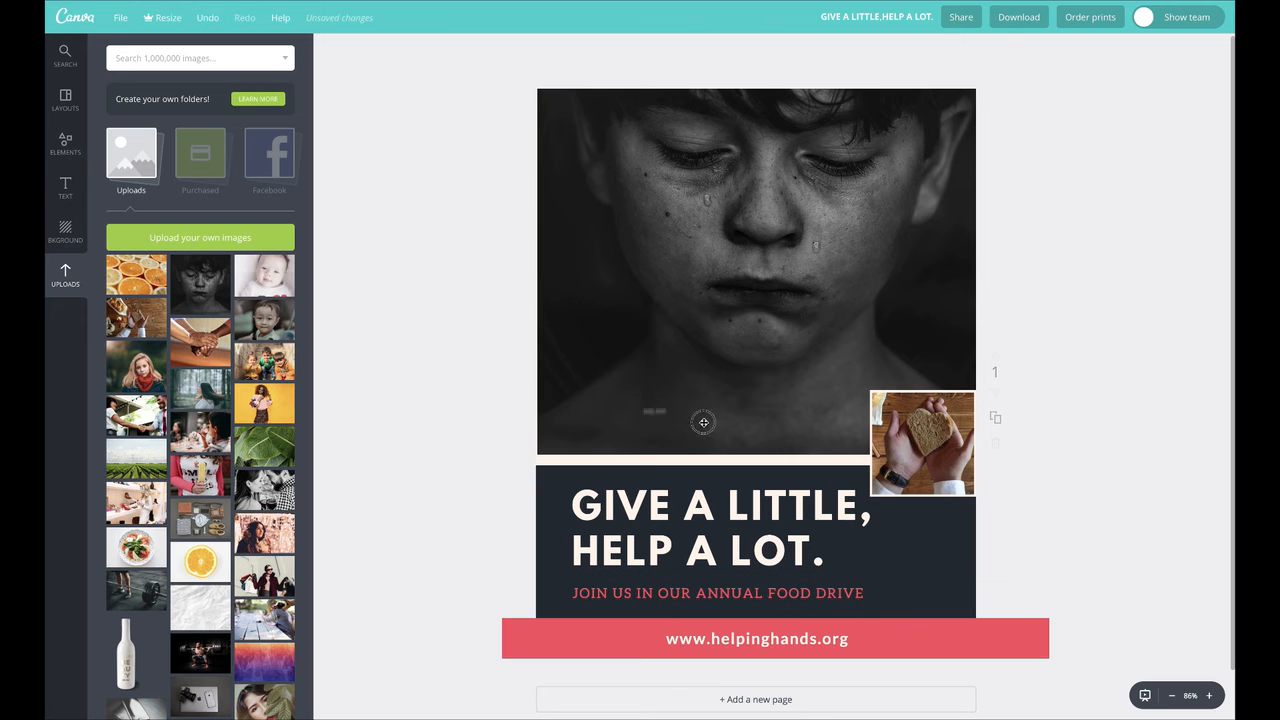
{"action": "left_click_drag", "start_coordinate": [728, 498], "coordinate": [695, 492]}
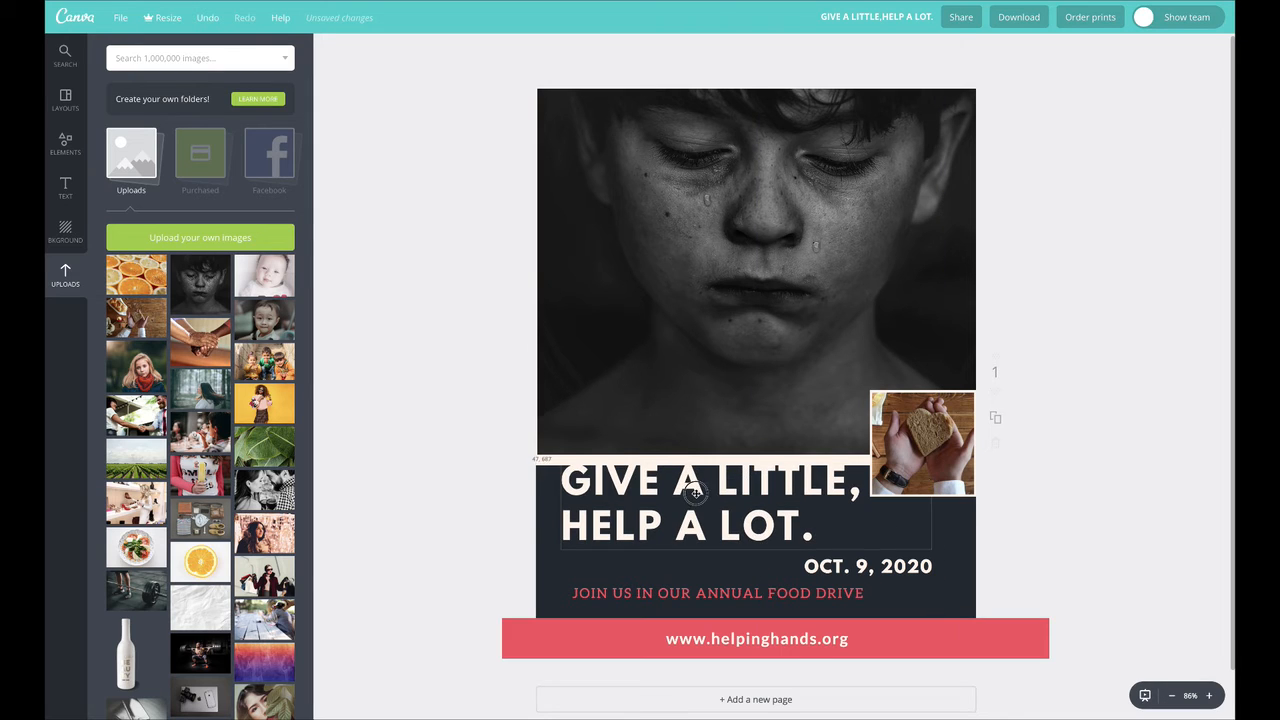
{"action": "left_click", "coordinate": [693, 484]}
{"action": "left_click", "coordinate": [1140, 49]}
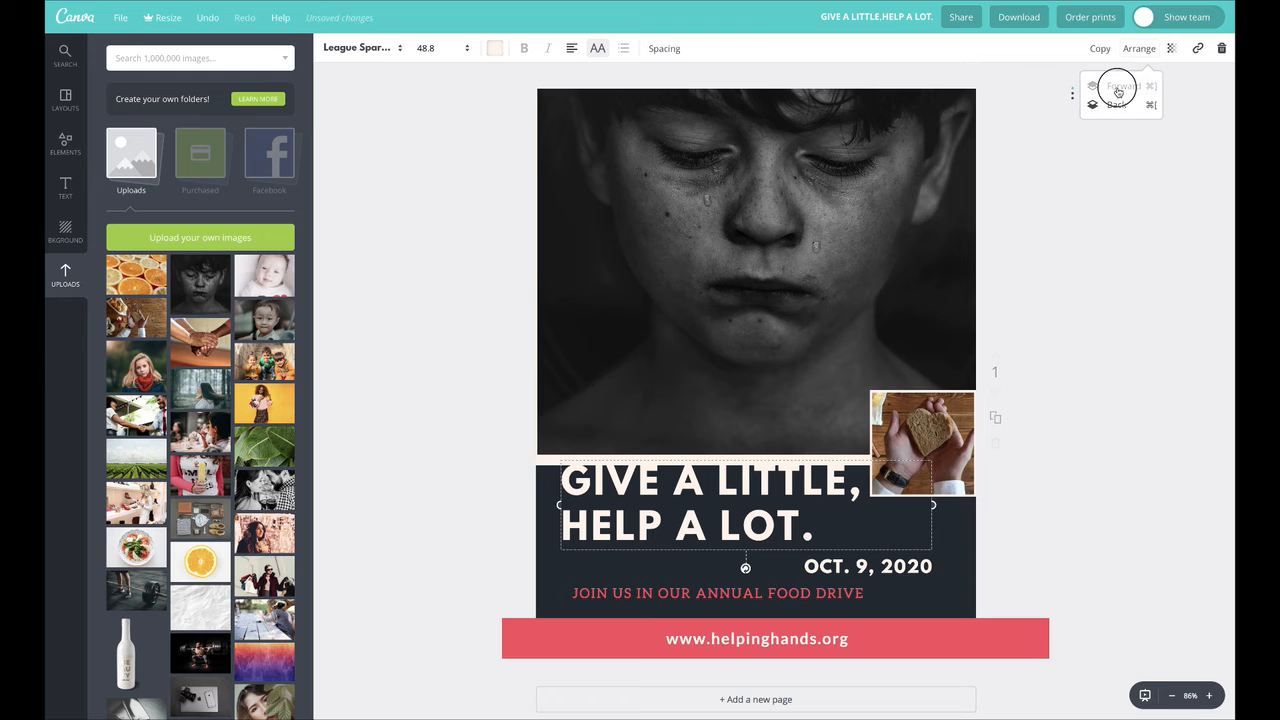
{"action": "left_click_drag", "start_coordinate": [634, 487], "coordinate": [641, 396]}
{"action": "left_click", "coordinate": [508, 323]}
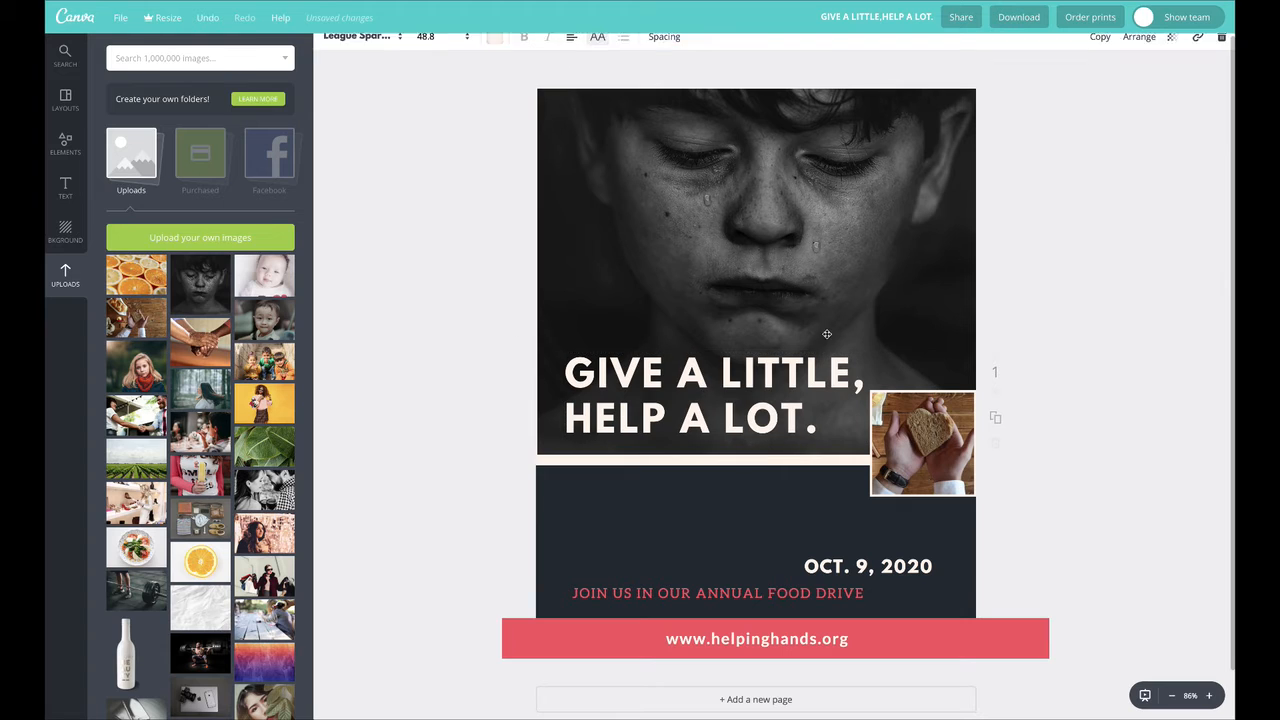
Enlarge the bread frame and set it at the poster's right edge, overlapping the photo and the dark area.
{"action": "left_click_drag", "start_coordinate": [921, 445], "coordinate": [874, 406]}
{"action": "key", "text": "ctrl+z"}
{"action": "left_click", "coordinate": [890, 468]}
{"action": "left_click_drag", "start_coordinate": [844, 455], "coordinate": [953, 455]}
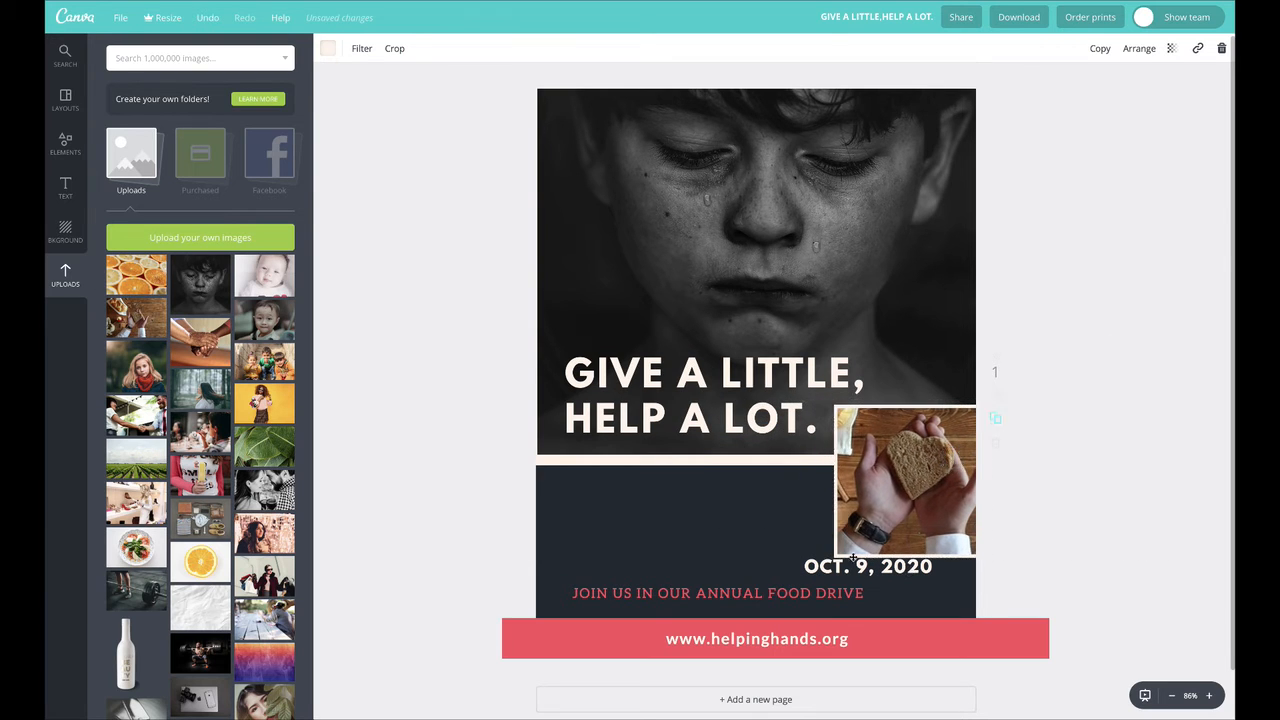
Wrap the "JOIN US IN OUR ANNUAL FOOD DRIVE" text onto two lines and align the date directly below it.
{"action": "left_click_drag", "start_coordinate": [819, 571], "coordinate": [663, 491]}
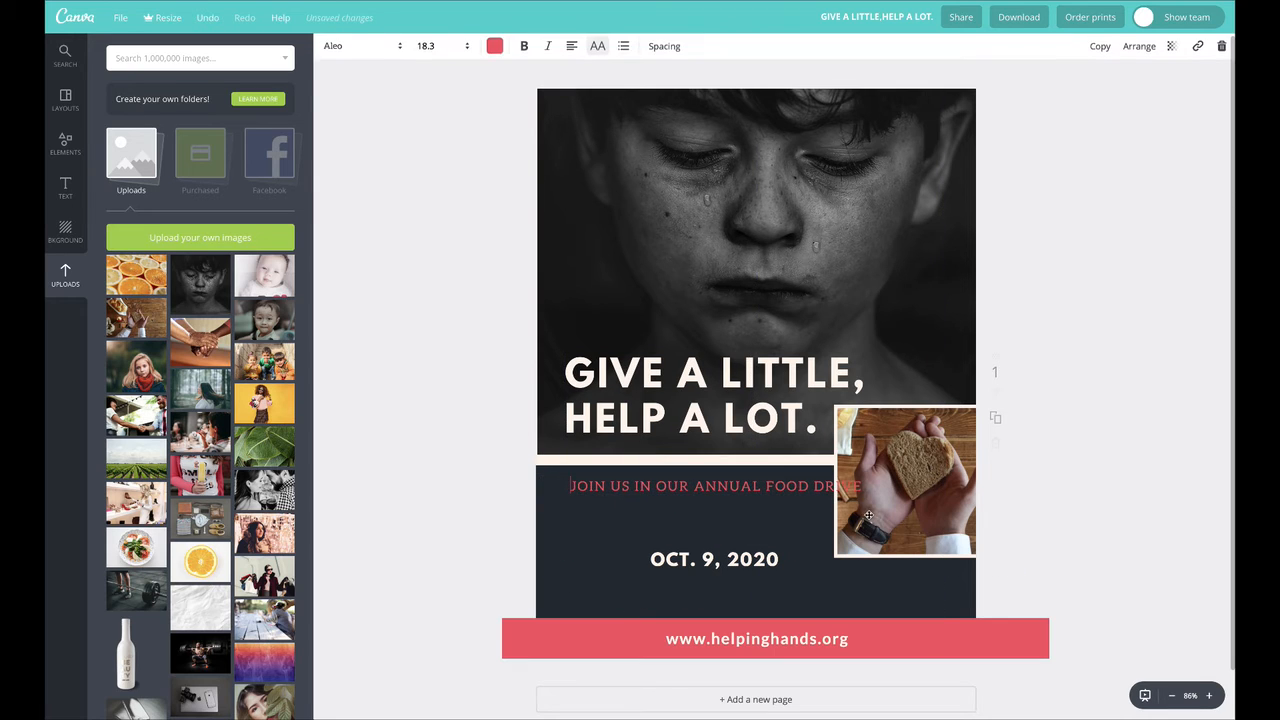
{"action": "left_click_drag", "start_coordinate": [845, 487], "coordinate": [706, 530]}
{"action": "mouse_move", "coordinate": [650, 553]}
{"action": "left_mouse_down"}
{"action": "mouse_move", "coordinate": [638, 552]}
{"action": "mouse_move", "coordinate": [640, 572]}
{"action": "left_mouse_up"}
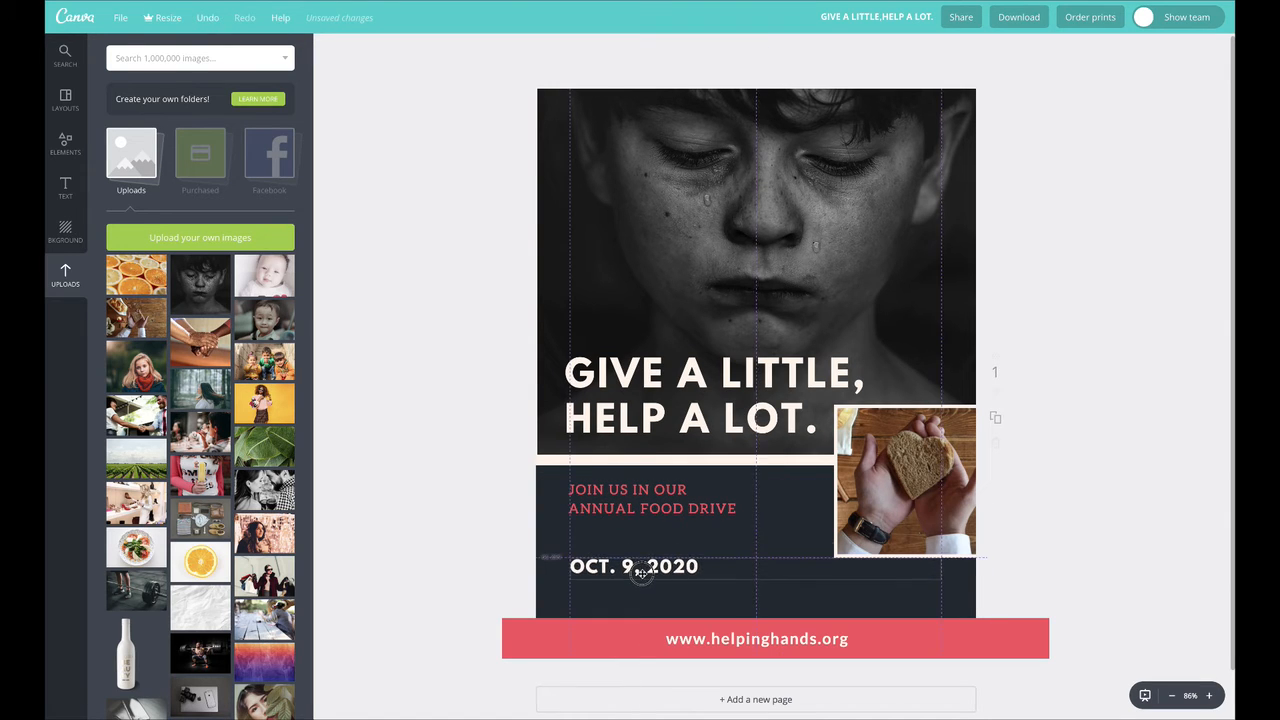
{"action": "left_click_drag", "start_coordinate": [638, 517], "coordinate": [640, 536]}
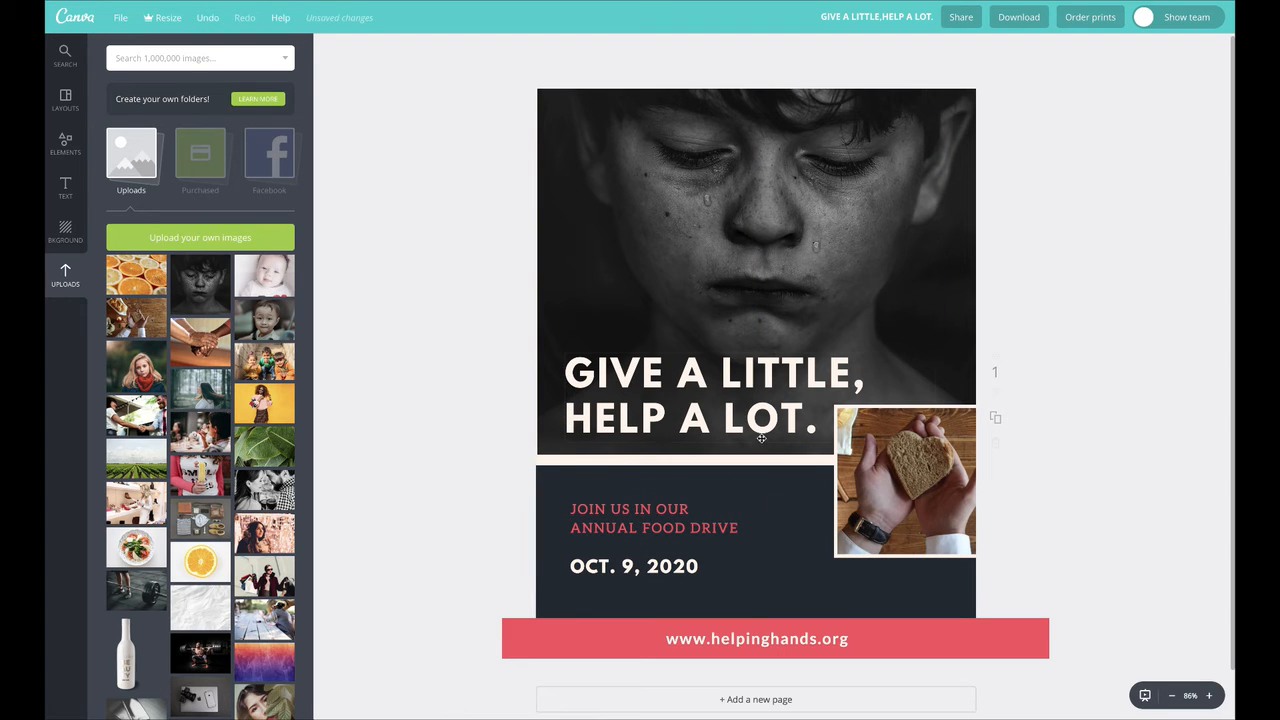
Lower the boy's framed photo slightly and align the headline's left edge with the text lines below.
{"action": "left_click_drag", "start_coordinate": [659, 234], "coordinate": [657, 251]}
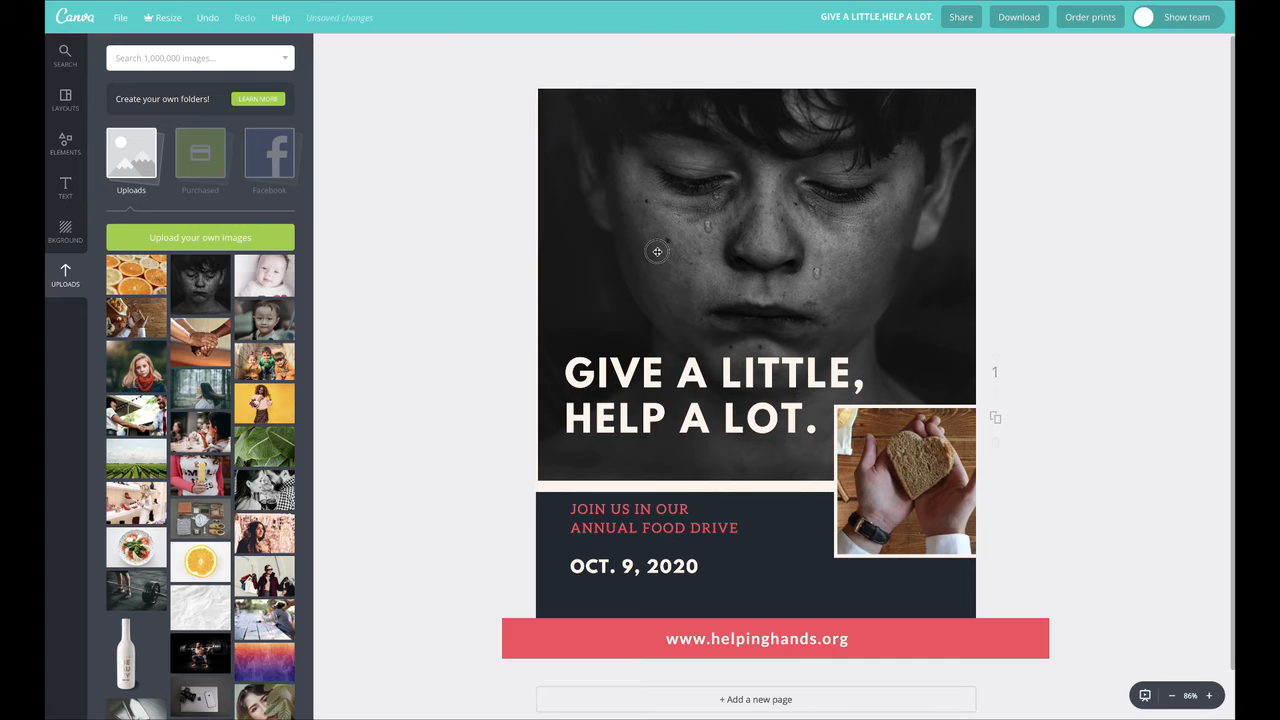
{"action": "left_click_drag", "start_coordinate": [700, 382], "coordinate": [704, 376]}
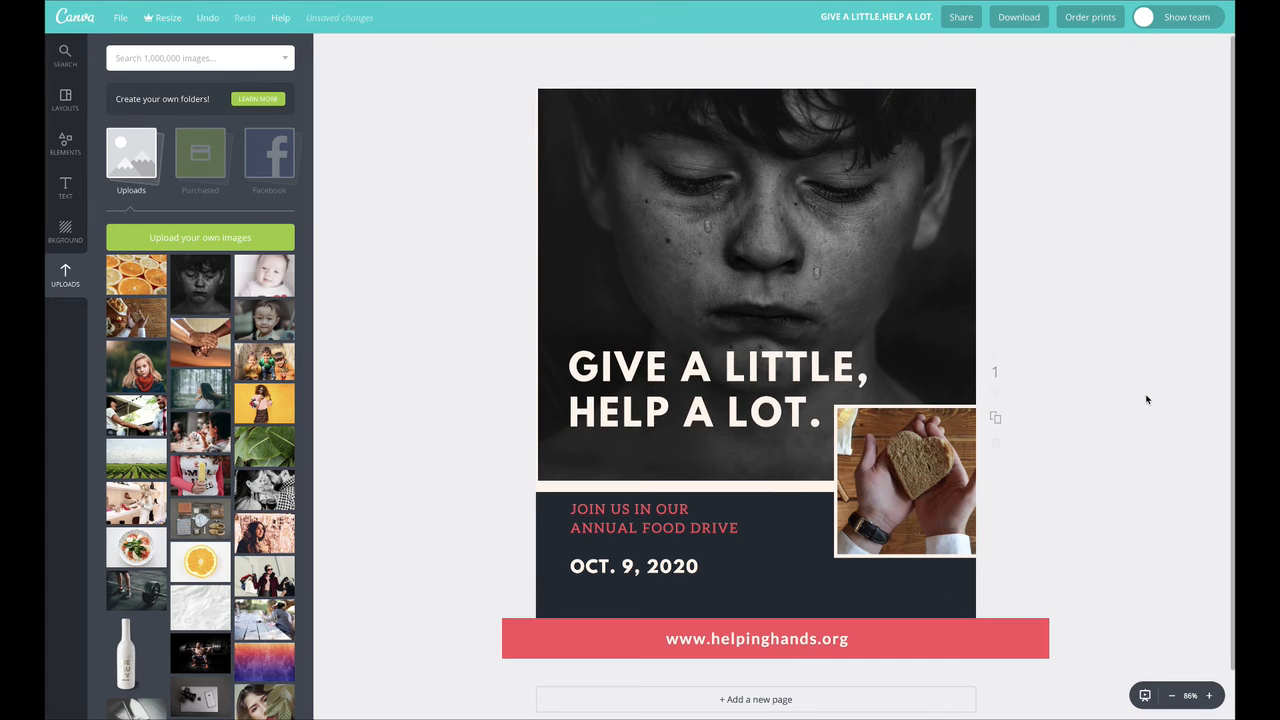
{"action": "left_click_drag", "start_coordinate": [871, 268], "coordinate": [885, 257]}
{"action": "double_click", "coordinate": [884, 256]}
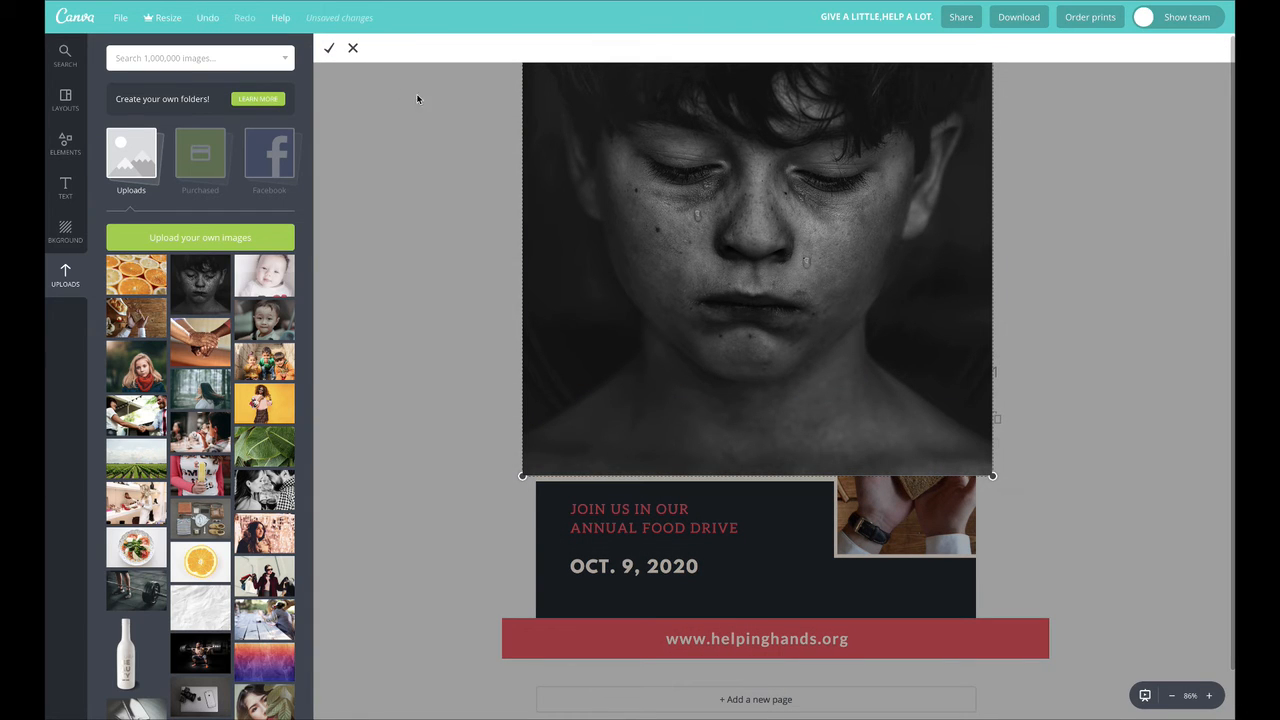
{"action": "left_click", "coordinate": [329, 48]}
{"action": "left_click", "coordinate": [490, 283]}
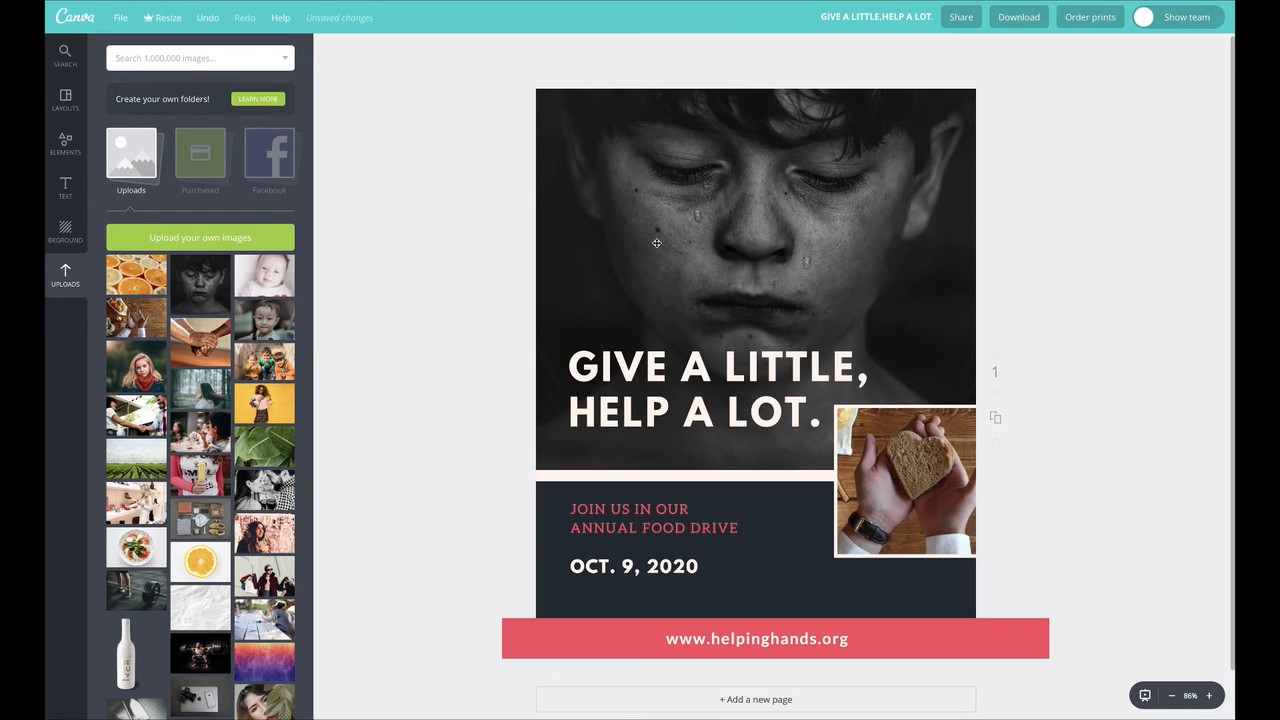
Tilt the boy's frame counterclockwise, enlarge it past the poster's left edge, and raise it clear of the food drive text.
{"action": "left_click", "coordinate": [763, 459]}
{"action": "left_click_drag", "start_coordinate": [756, 499], "coordinate": [782, 494]}
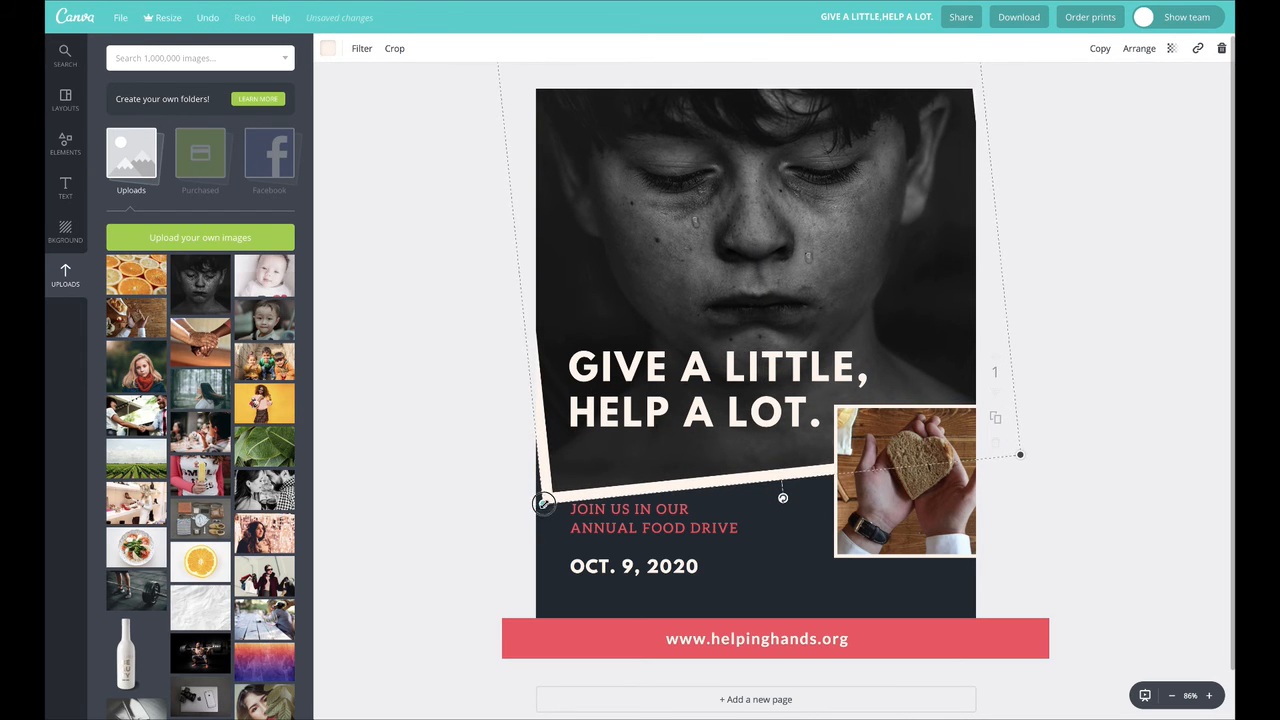
{"action": "left_click_drag", "start_coordinate": [543, 503], "coordinate": [507, 507]}
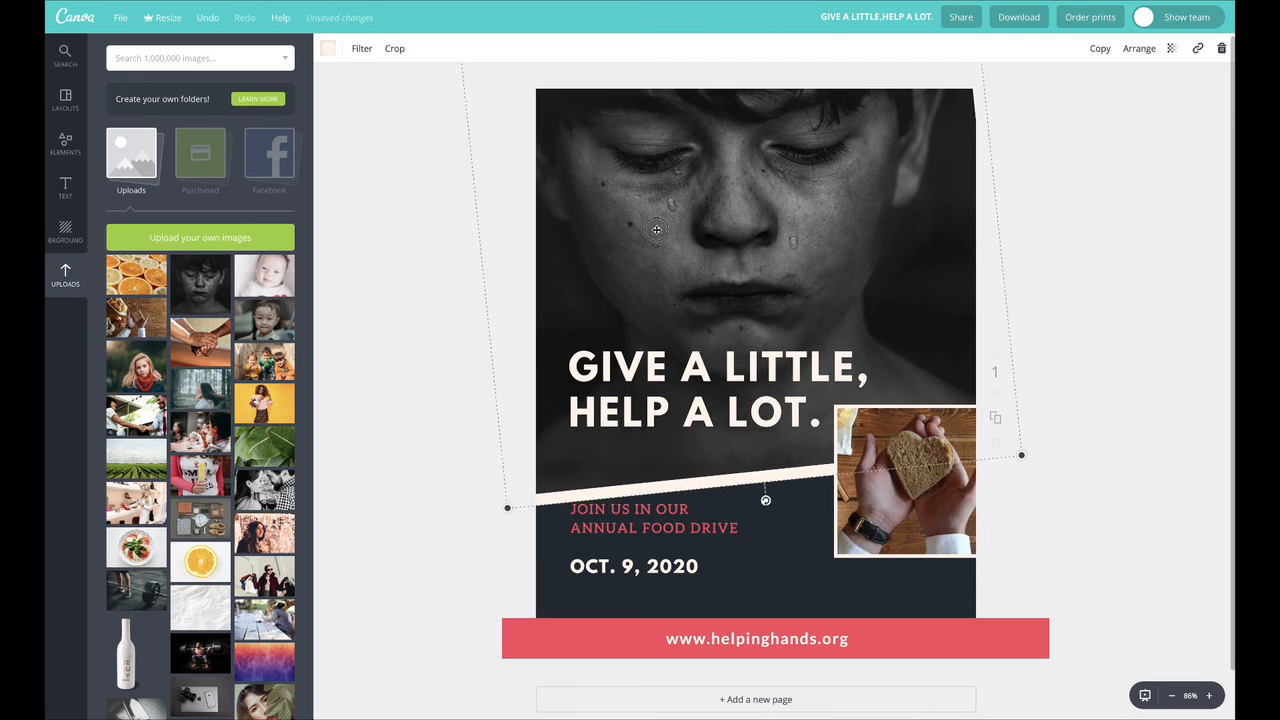
{"action": "left_click_drag", "start_coordinate": [656, 230], "coordinate": [654, 217]}
{"action": "left_click", "coordinate": [1125, 278]}
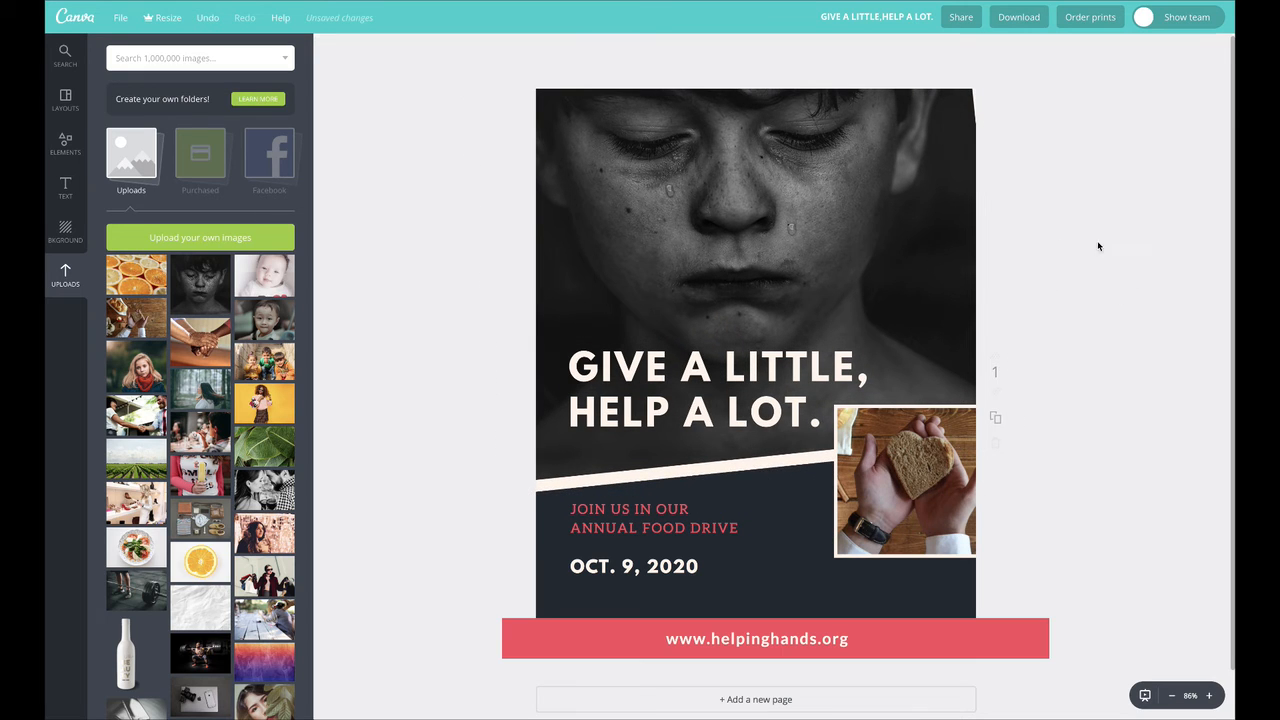
Try the square bread frame below the diagonal border, then delete it from the poster.
{"action": "left_click_drag", "start_coordinate": [906, 478], "coordinate": [852, 530]}
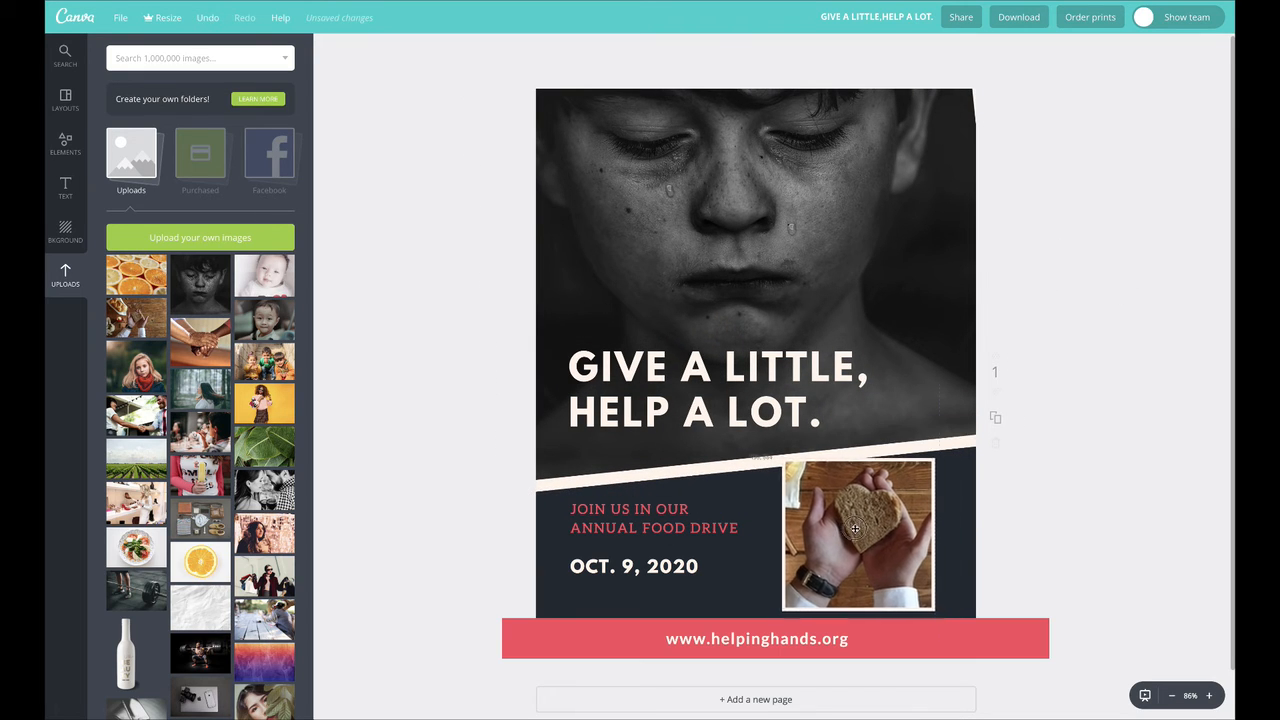
{"action": "left_click_drag", "start_coordinate": [934, 457], "coordinate": [886, 478]}
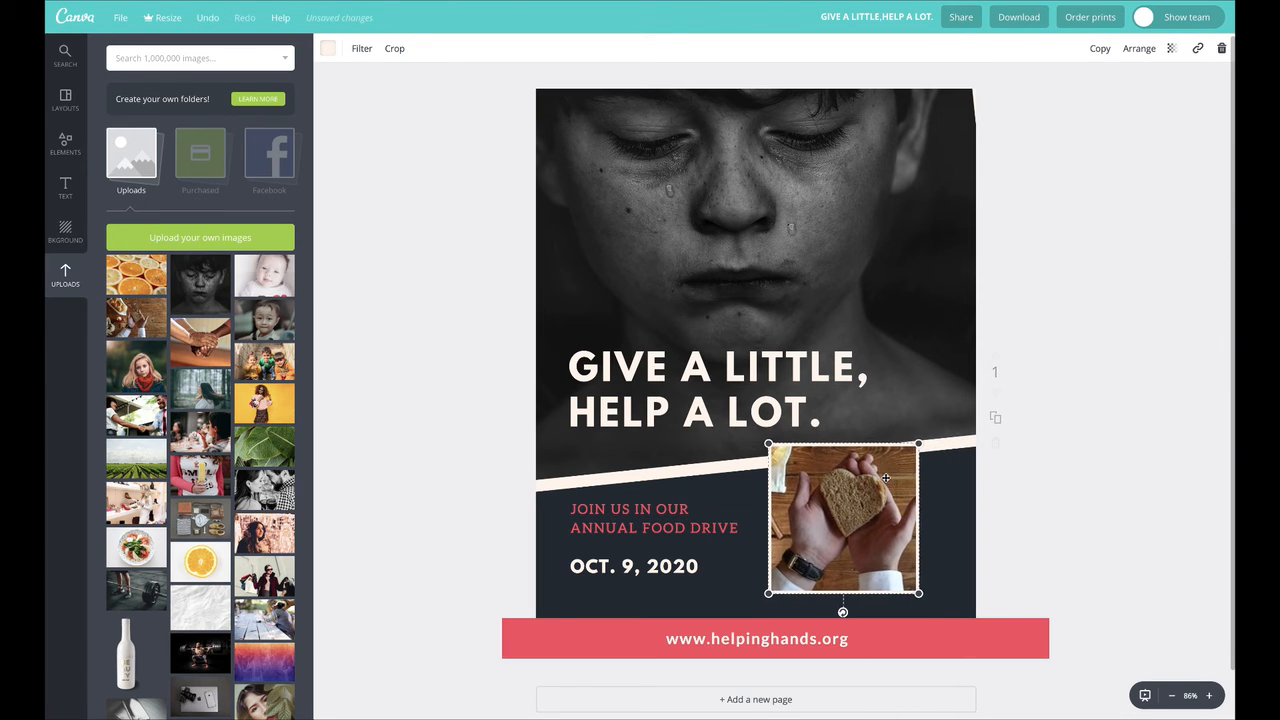
{"action": "key", "text": "Delete"}
{"action": "key", "text": "Delete"}
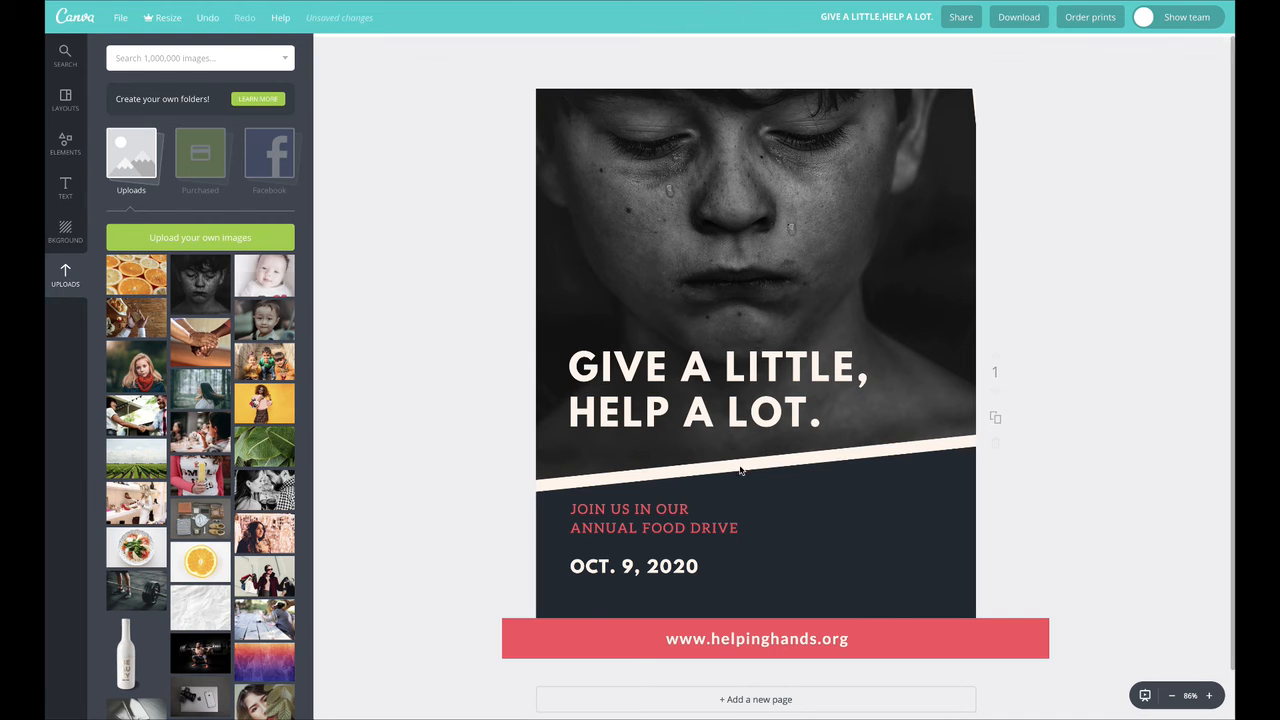
Find a circular frame with a white border among the frame elements and add it to the poster.
{"action": "left_click", "coordinate": [65, 145]}
{"action": "scroll", "coordinate": [214, 400], "scroll_direction": "up", "scroll_amount": 10}
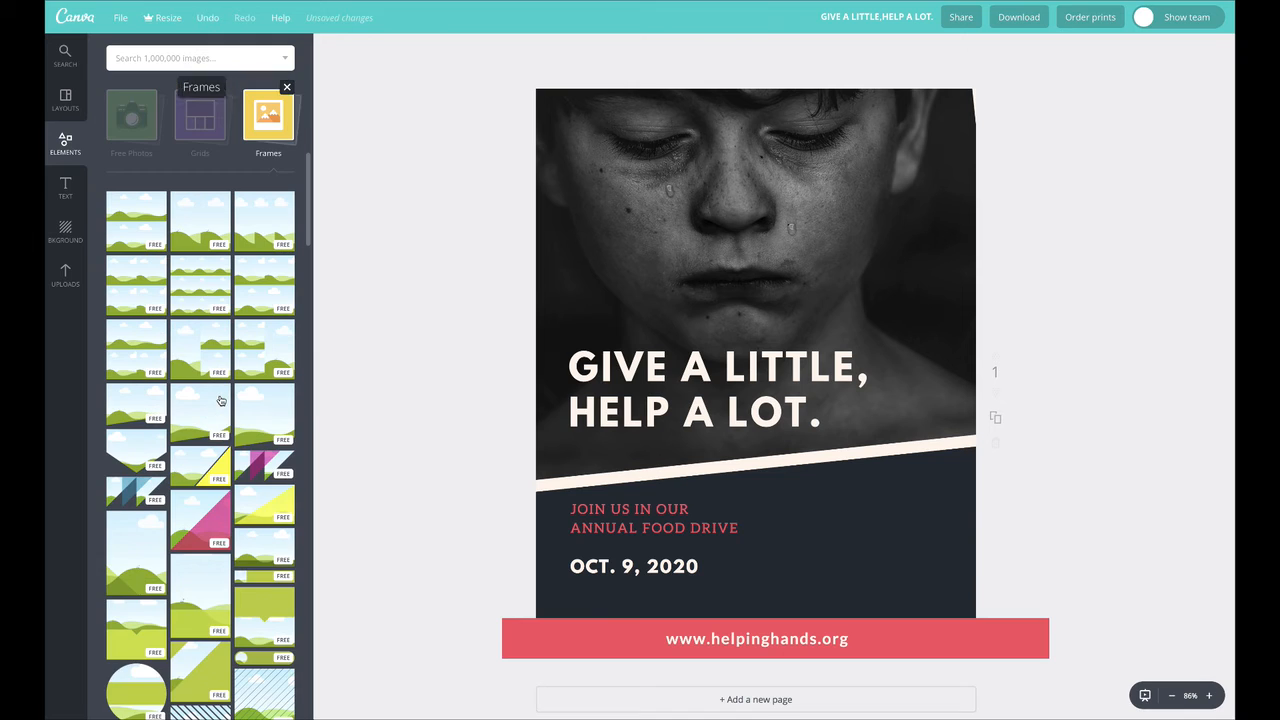
{"action": "scroll", "coordinate": [213, 585], "scroll_direction": "down", "scroll_amount": 2}
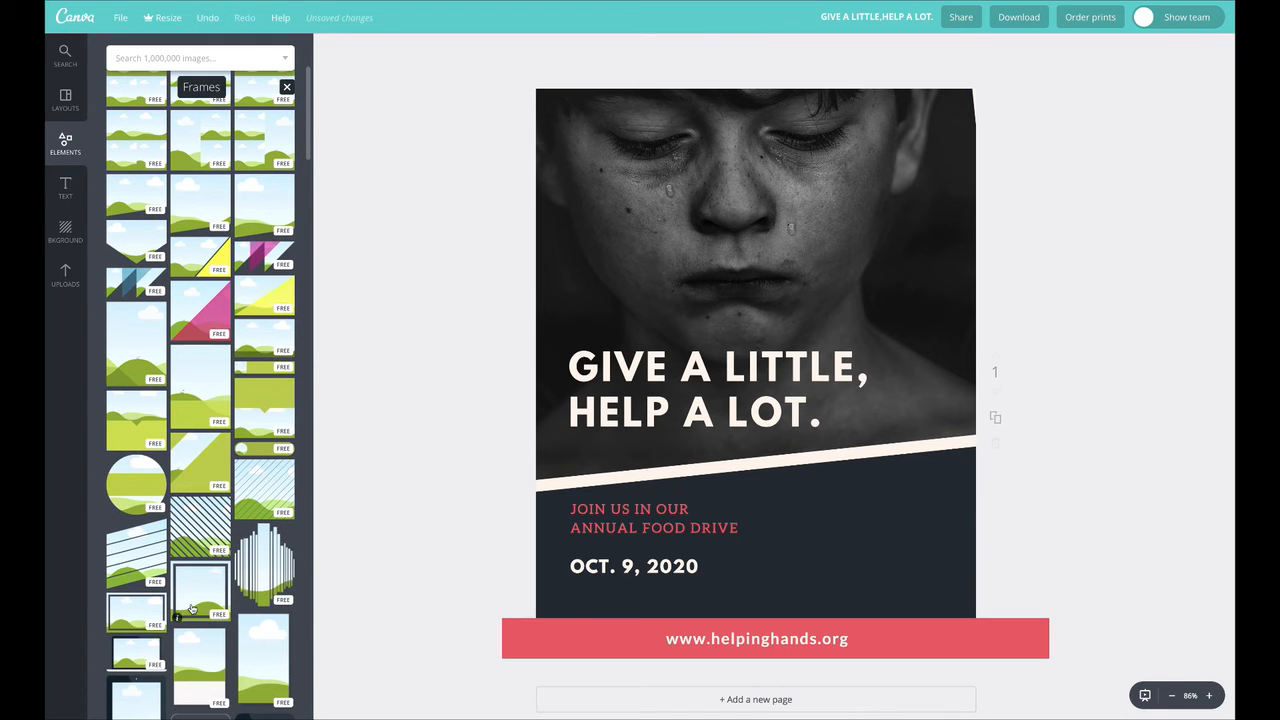
{"action": "scroll", "coordinate": [194, 604], "scroll_direction": "down", "scroll_amount": 5}
{"action": "scroll", "coordinate": [194, 604], "scroll_direction": "down", "scroll_amount": 4}
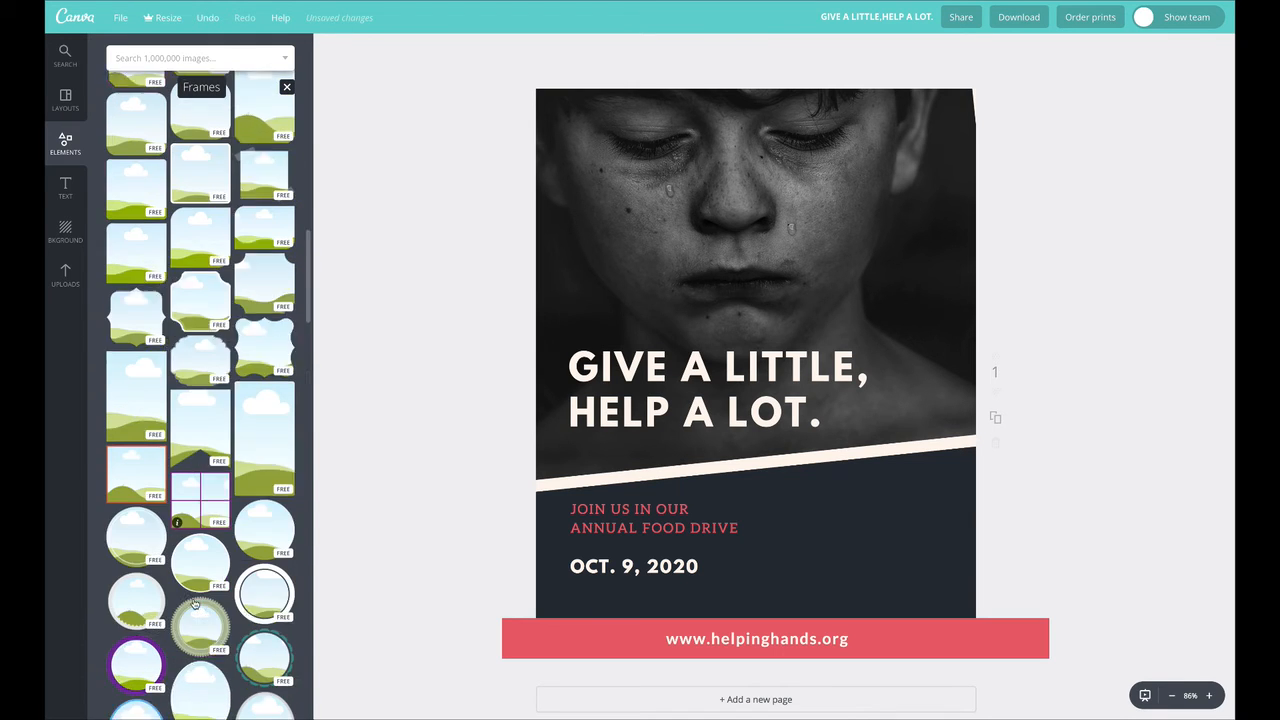
{"action": "left_click_drag", "start_coordinate": [203, 438], "coordinate": [840, 433]}
Resize the circular frame and place it against the poster's right edge, overlapping the diagonal photo border.
{"action": "left_click_drag", "start_coordinate": [963, 335], "coordinate": [842, 462]}
{"action": "left_click_drag", "start_coordinate": [808, 517], "coordinate": [914, 506]}
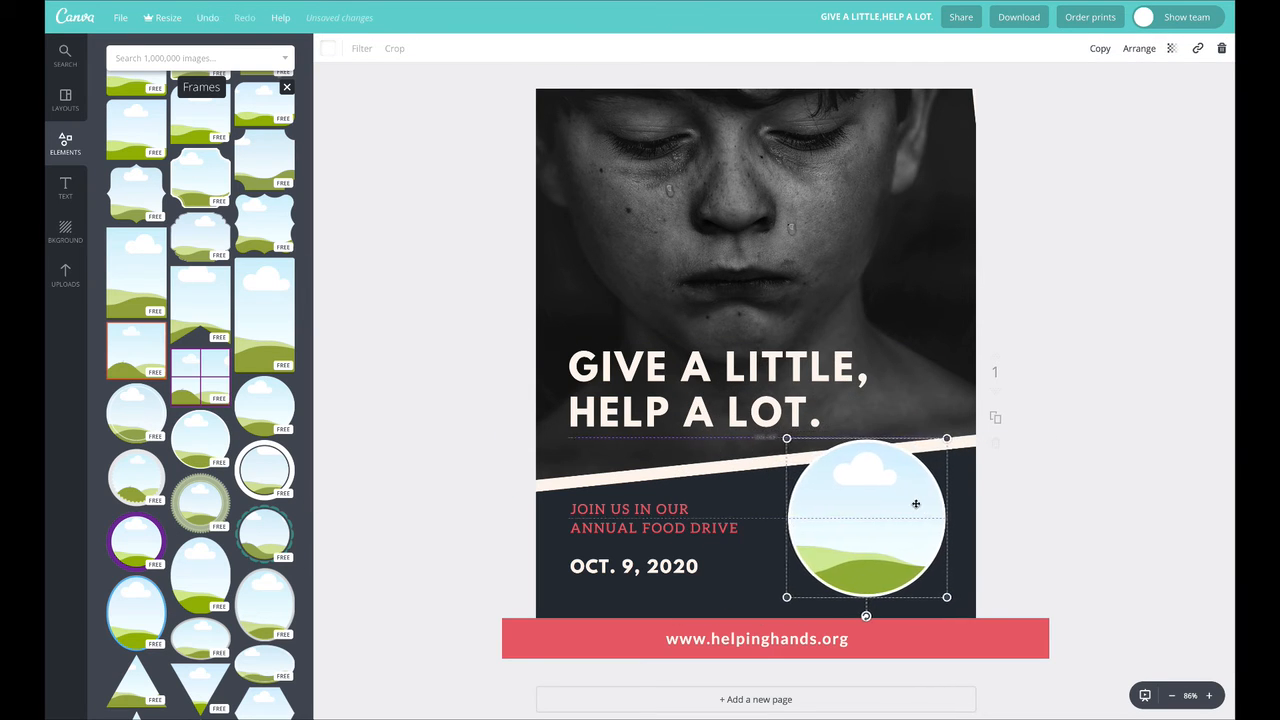
{"action": "left_click_drag", "start_coordinate": [951, 438], "coordinate": [990, 415]}
{"action": "left_click_drag", "start_coordinate": [902, 466], "coordinate": [898, 467]}
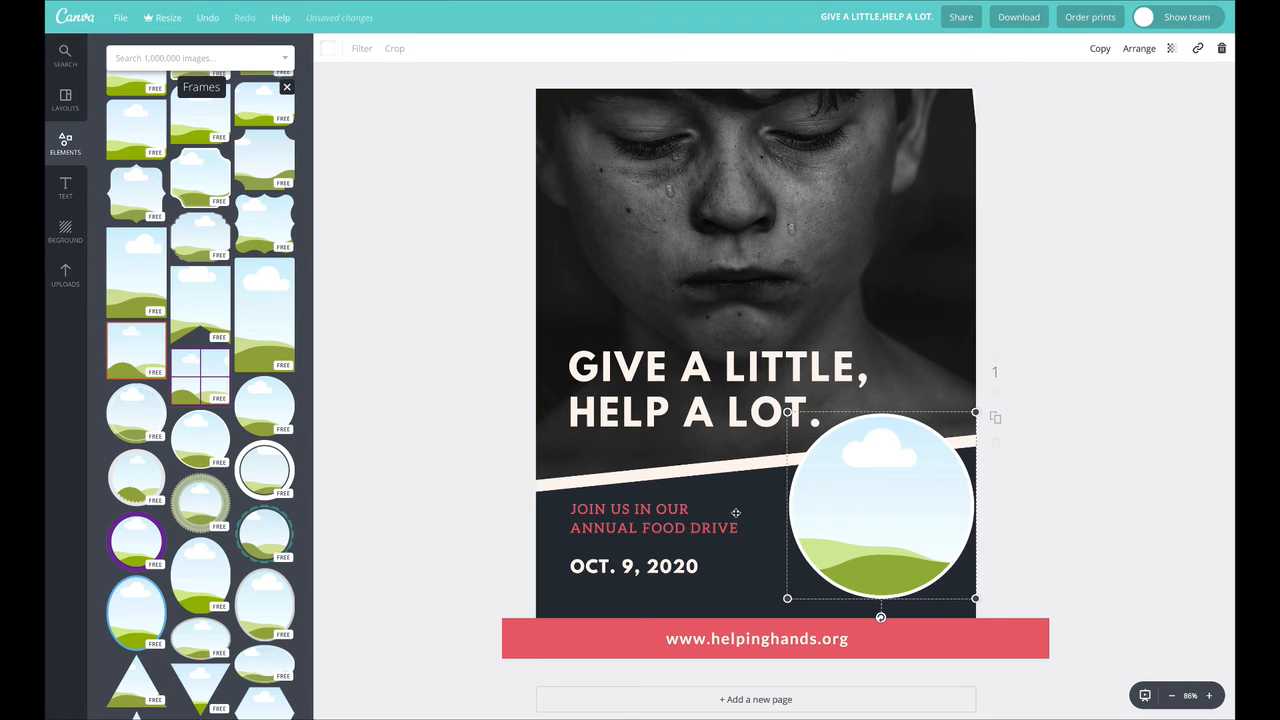
Fill the circular frame with the uploaded bread-in-hands photo, and enlarge and reposition the crop to center the heart-shaped bread.
{"action": "left_click", "coordinate": [65, 270]}
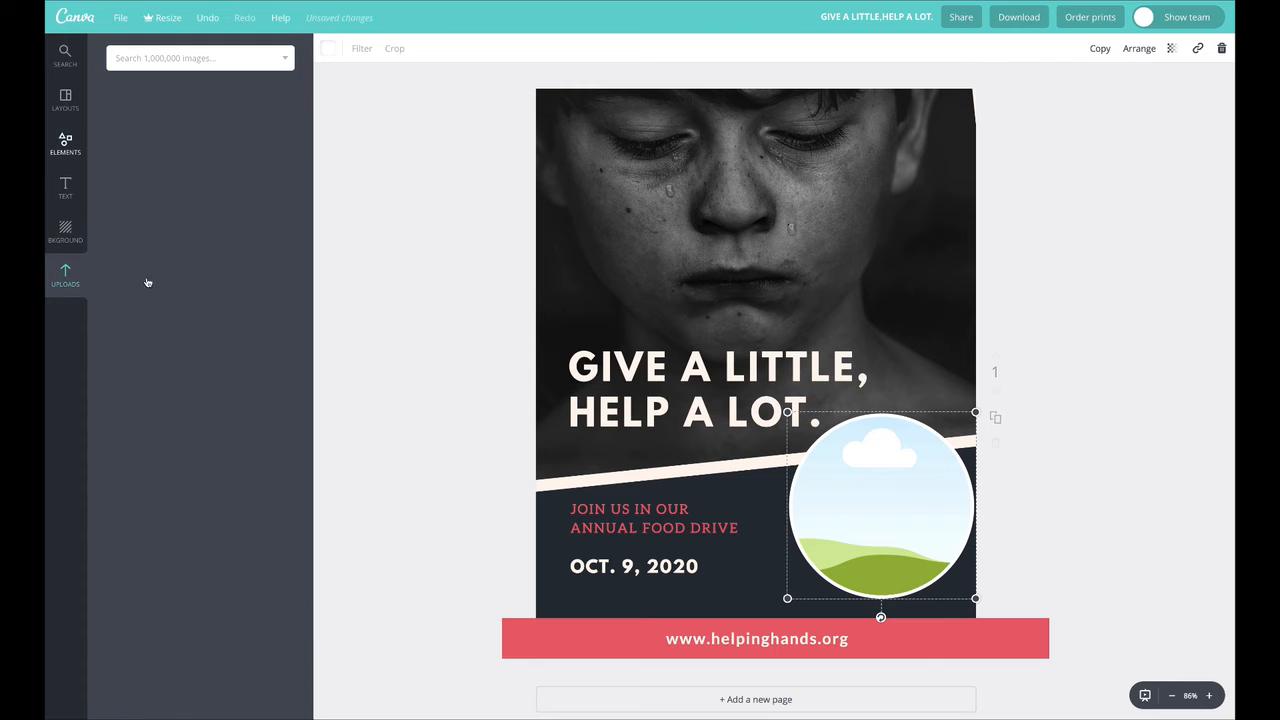
{"action": "left_click_drag", "start_coordinate": [165, 318], "coordinate": [885, 484]}
{"action": "double_click", "coordinate": [885, 484]}
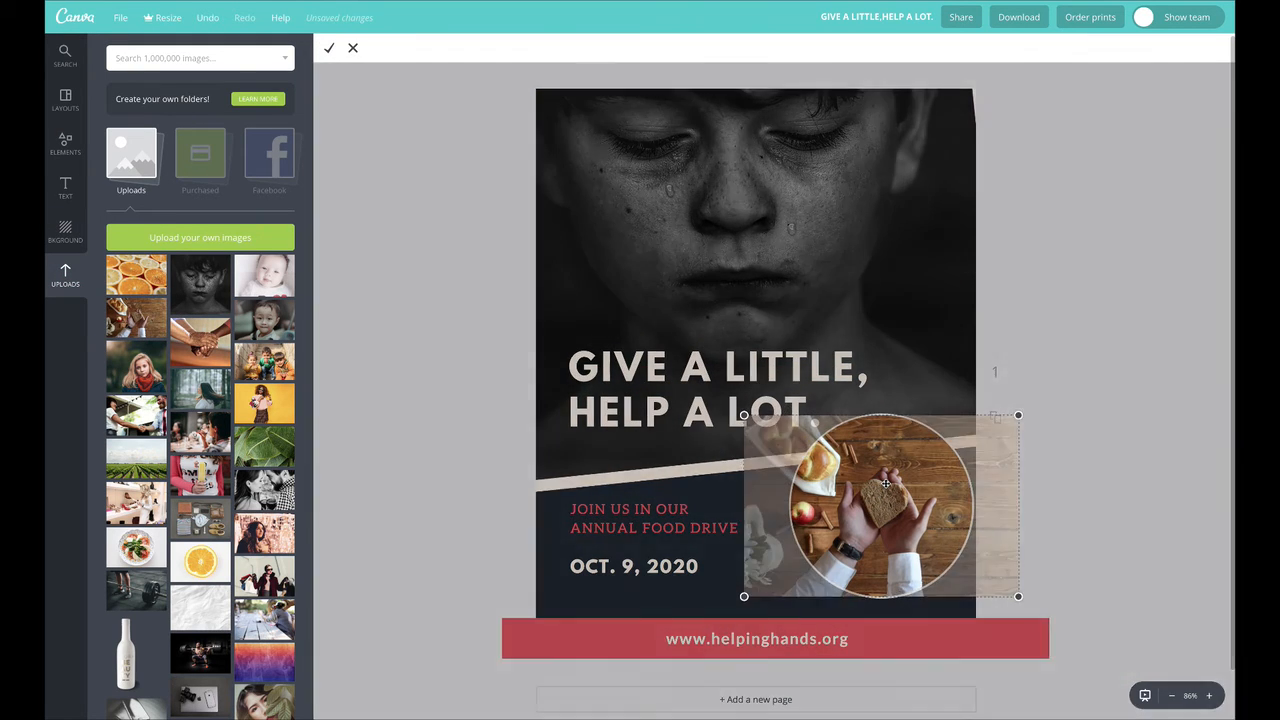
{"action": "left_click_drag", "start_coordinate": [1020, 416], "coordinate": [1149, 330]}
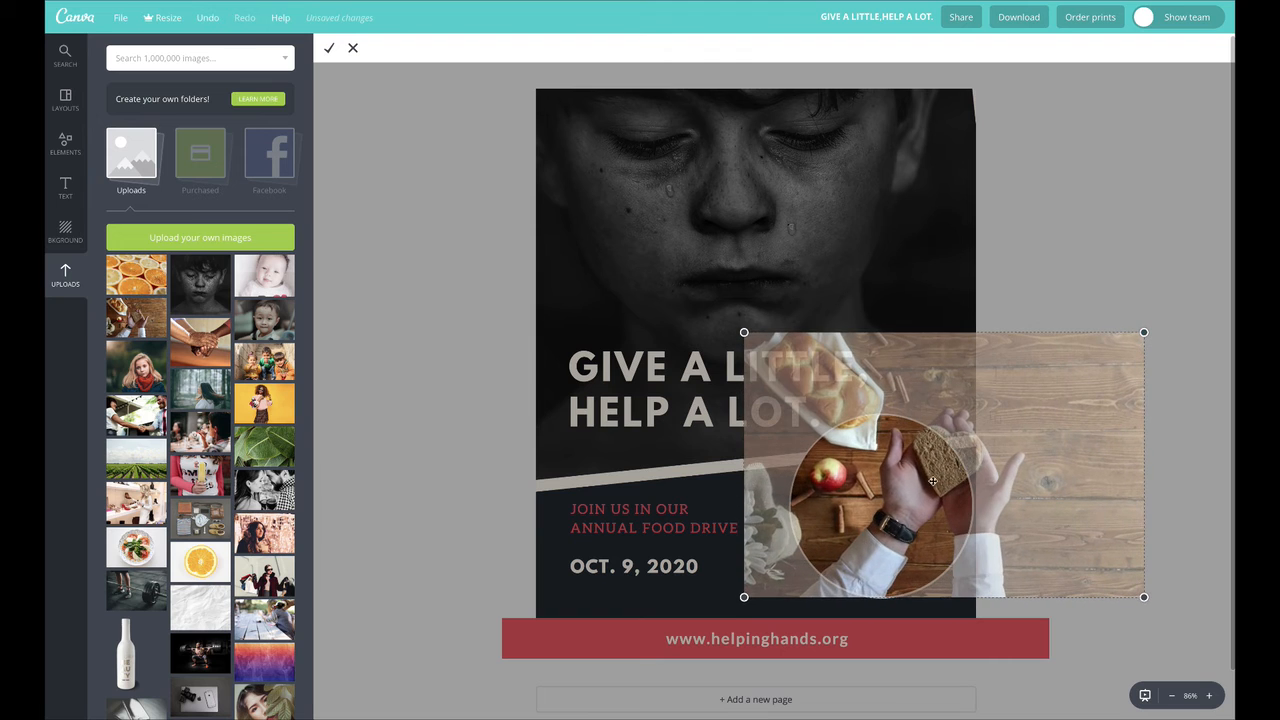
{"action": "left_click_drag", "start_coordinate": [922, 480], "coordinate": [861, 515]}
{"action": "mouse_move", "coordinate": [1081, 367]}
{"action": "left_mouse_down"}
{"action": "mouse_move", "coordinate": [1108, 349]}
{"action": "mouse_move", "coordinate": [1095, 354]}
{"action": "left_mouse_up"}
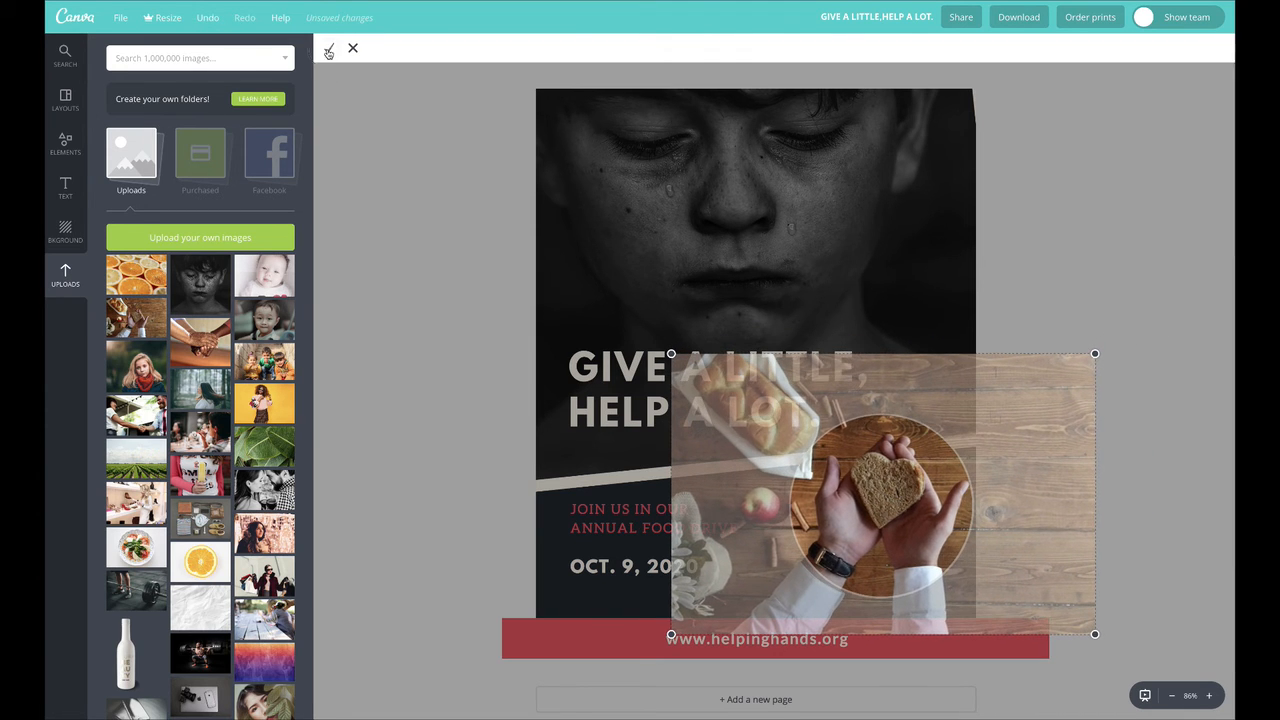
{"action": "left_click", "coordinate": [328, 48]}
Shrink the circular frame and inset it from the poster's right edge, and lower the date and food drive text beside it.
{"action": "left_click", "coordinate": [857, 480]}
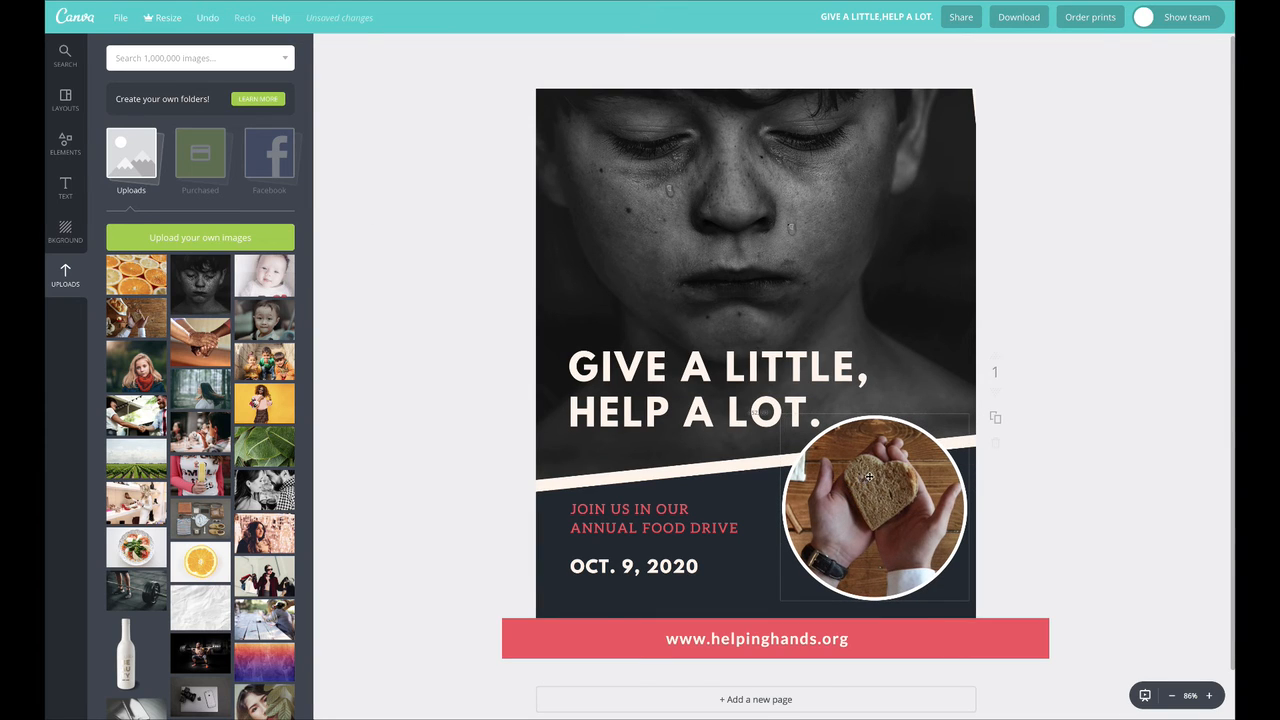
{"action": "left_click_drag", "start_coordinate": [970, 414], "coordinate": [955, 427]}
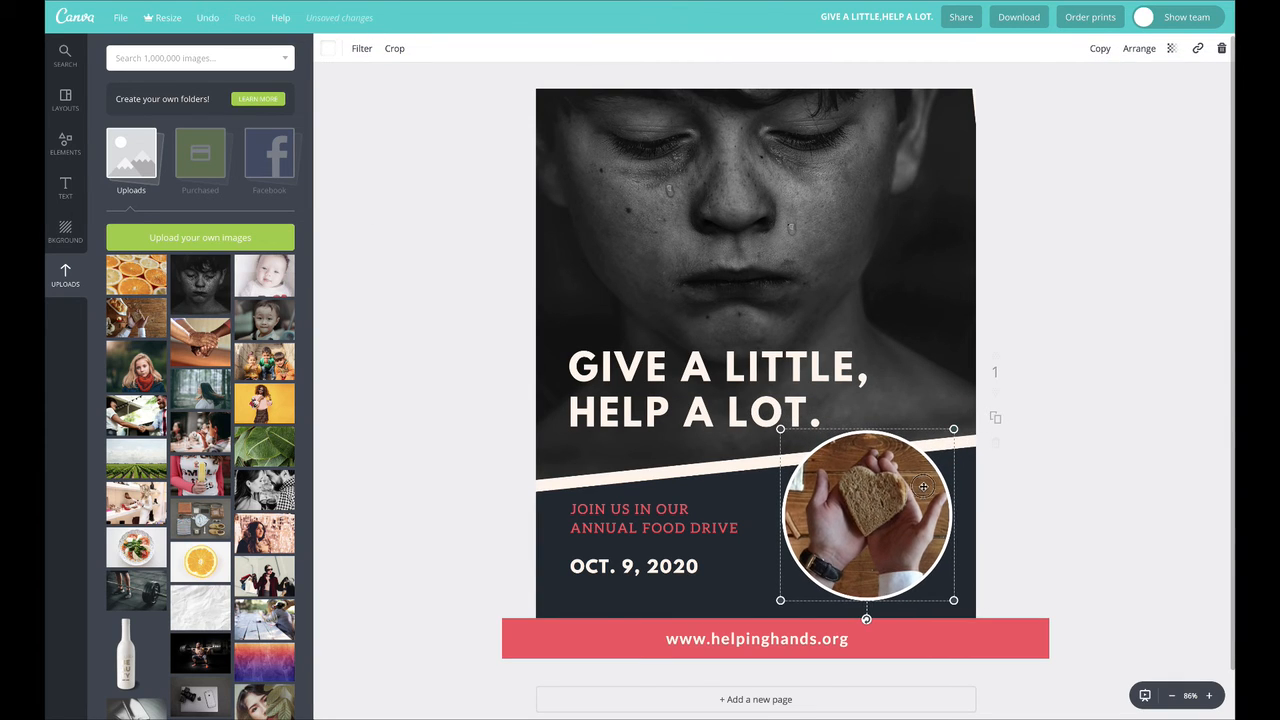
{"action": "left_click_drag", "start_coordinate": [922, 487], "coordinate": [929, 486]}
{"action": "left_click", "coordinate": [1140, 451]}
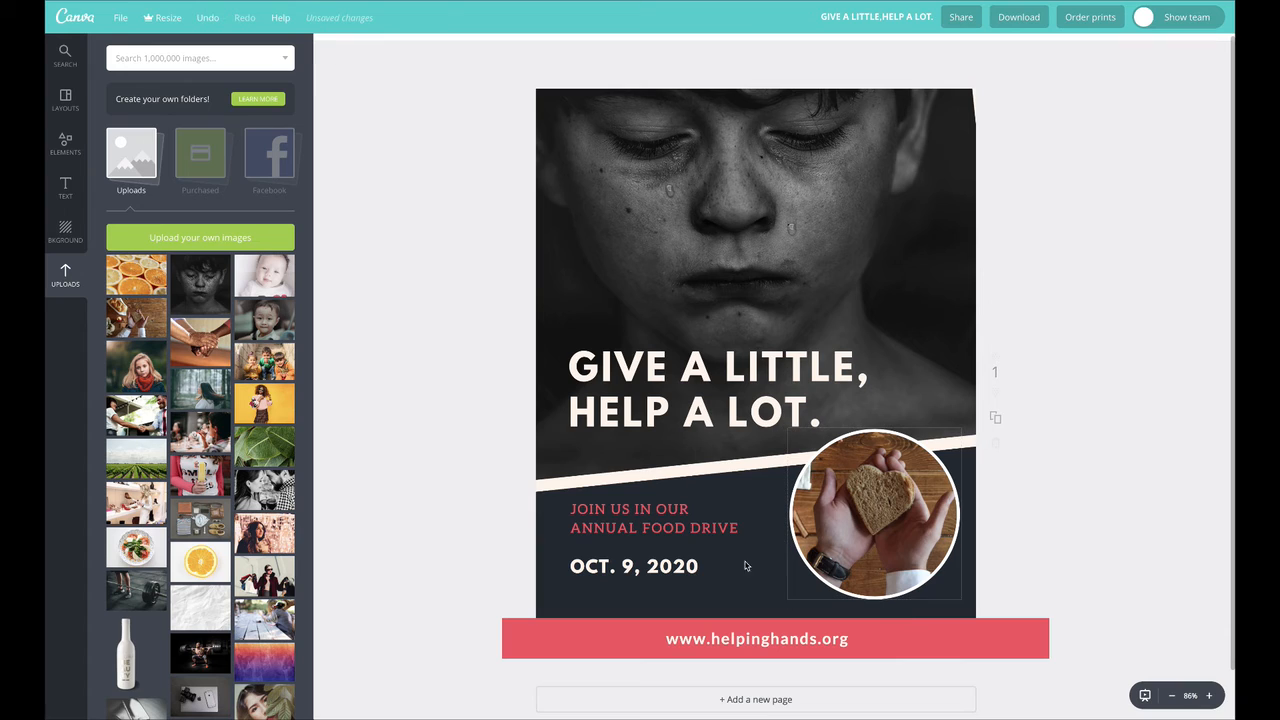
{"action": "left_click_drag", "start_coordinate": [640, 567], "coordinate": [649, 583]}
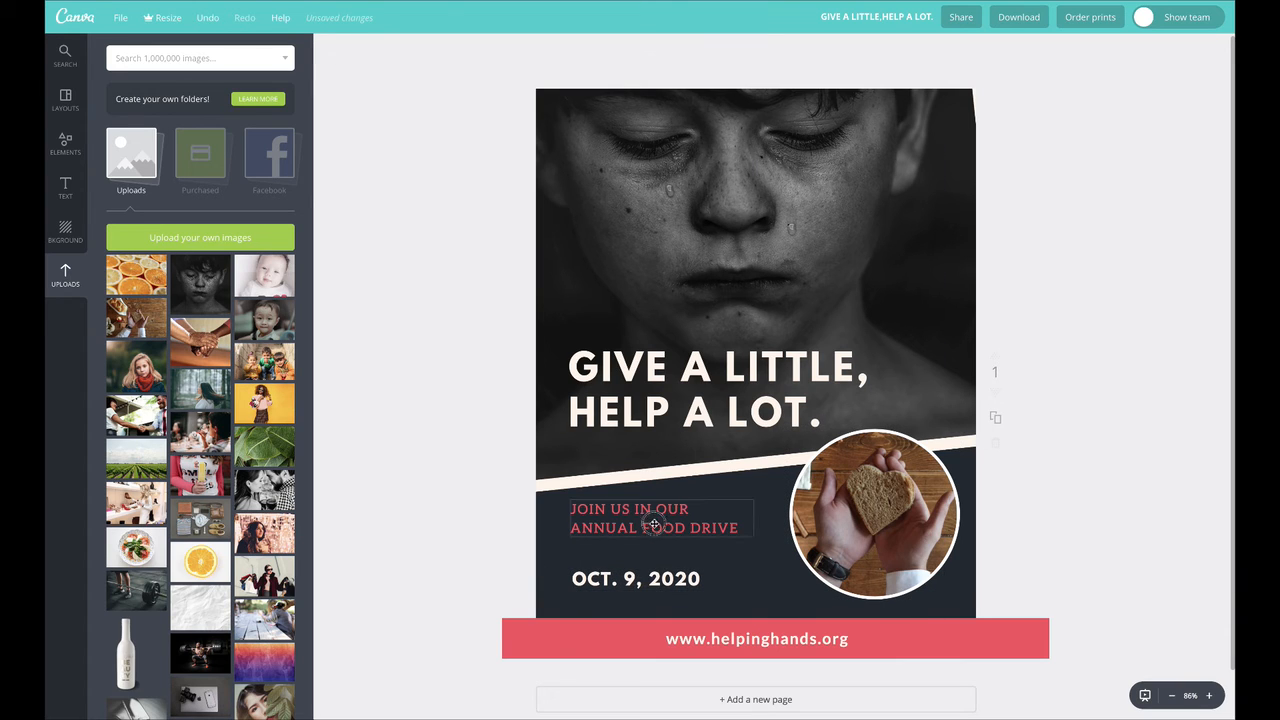
{"action": "left_click_drag", "start_coordinate": [654, 524], "coordinate": [656, 531]}
Trim both ends of the red website banner to match the poster's width.
{"action": "left_click", "coordinate": [530, 630]}
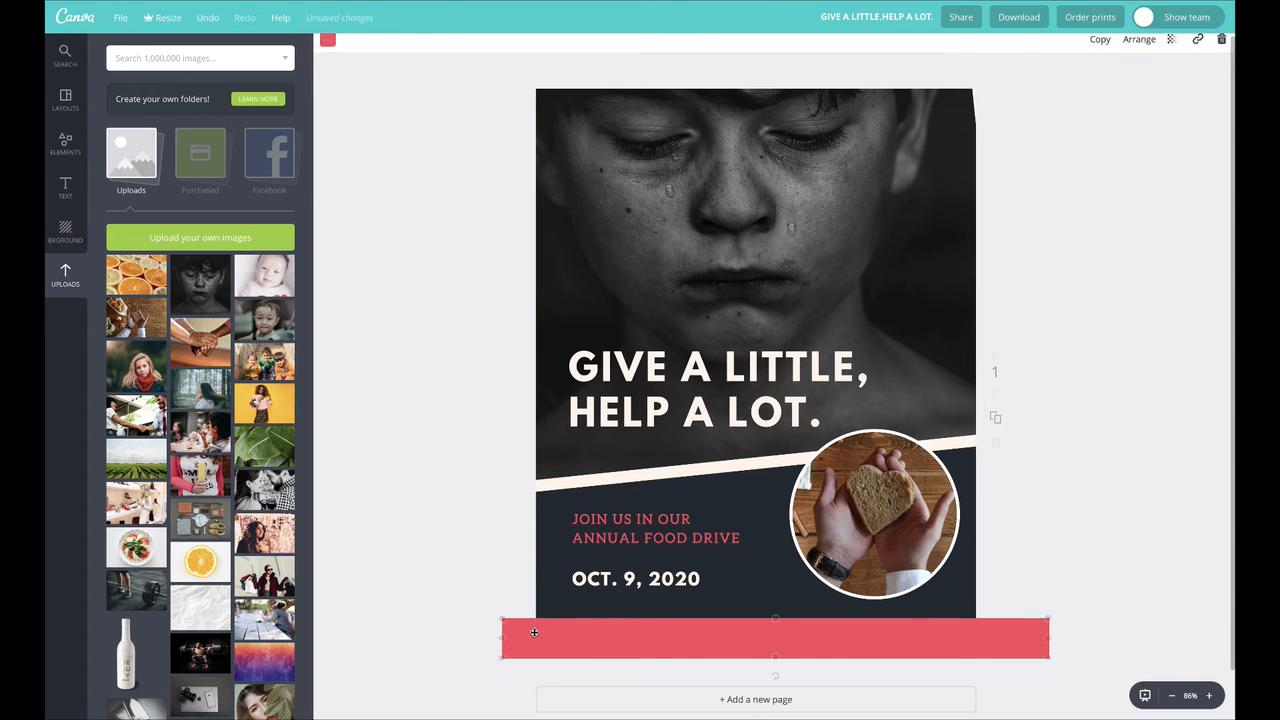
{"action": "left_click_drag", "start_coordinate": [524, 634], "coordinate": [538, 634]}
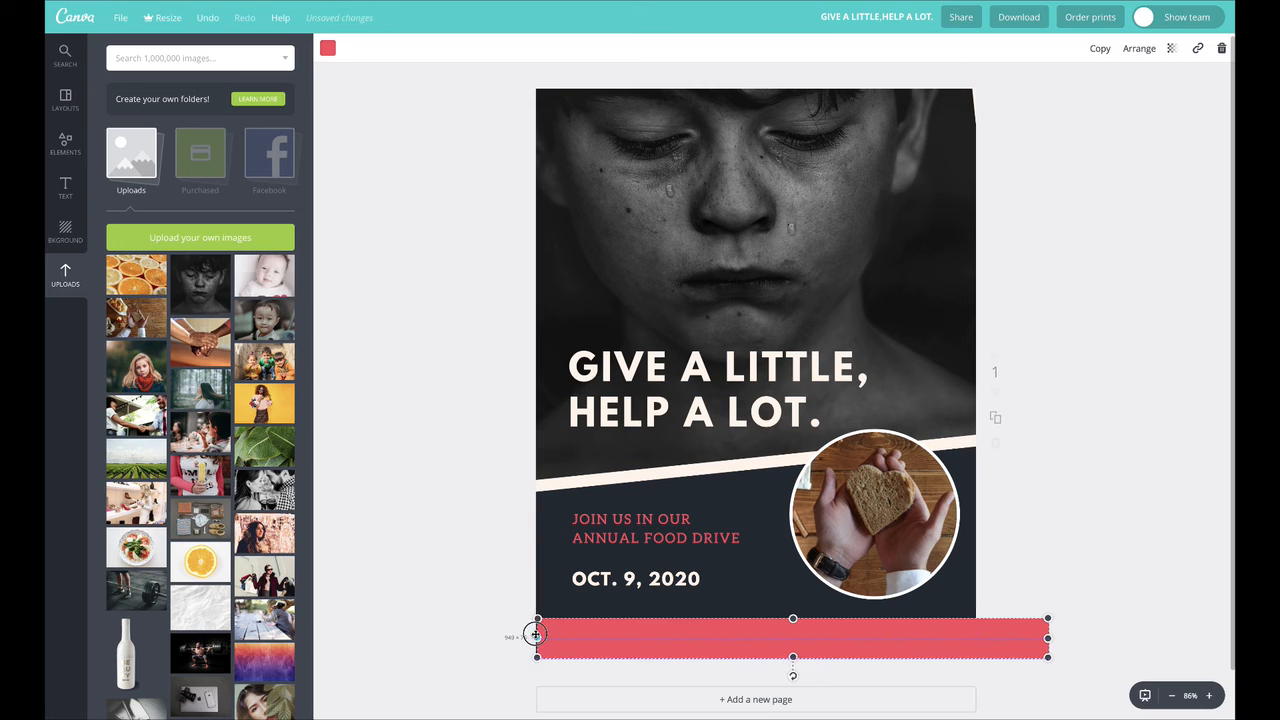
{"action": "left_click_drag", "start_coordinate": [1048, 640], "coordinate": [977, 640]}
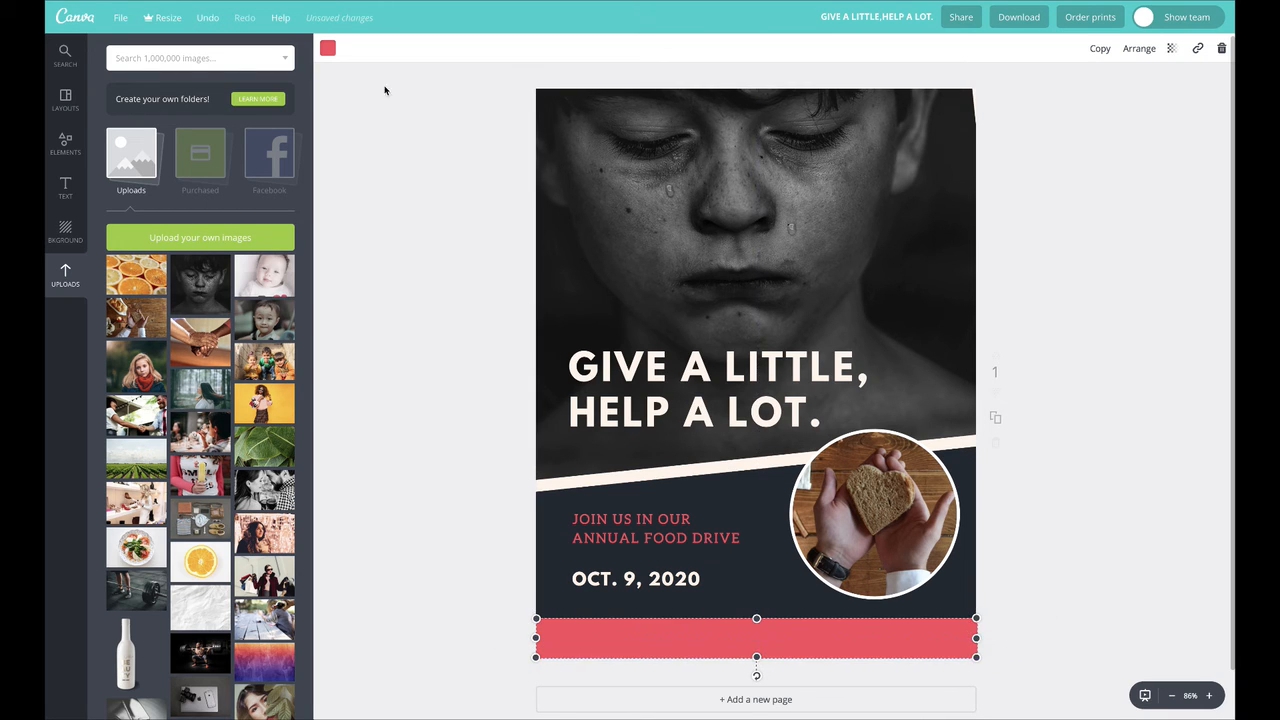
{"action": "left_click", "coordinate": [1094, 215]}
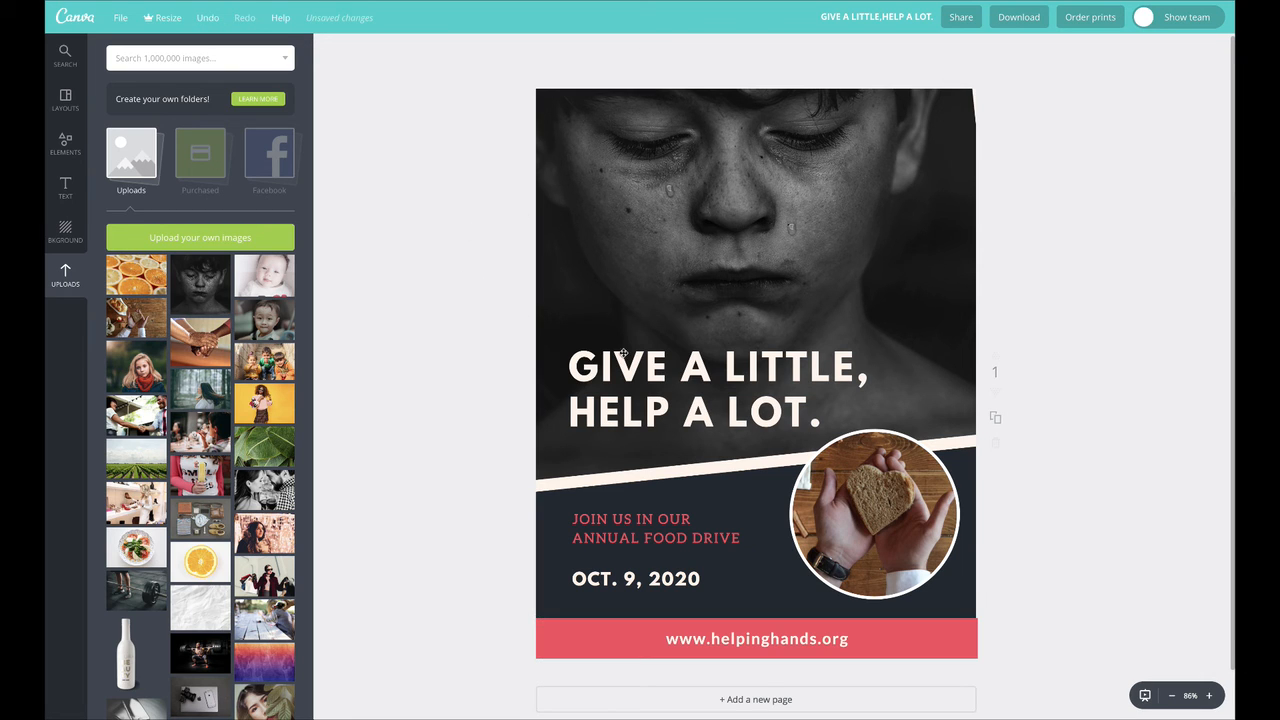
Narrow the headline's text box so it wraps onto four lines, and place it just above the diagonal border.
{"action": "left_click_drag", "start_coordinate": [623, 352], "coordinate": [625, 337]}
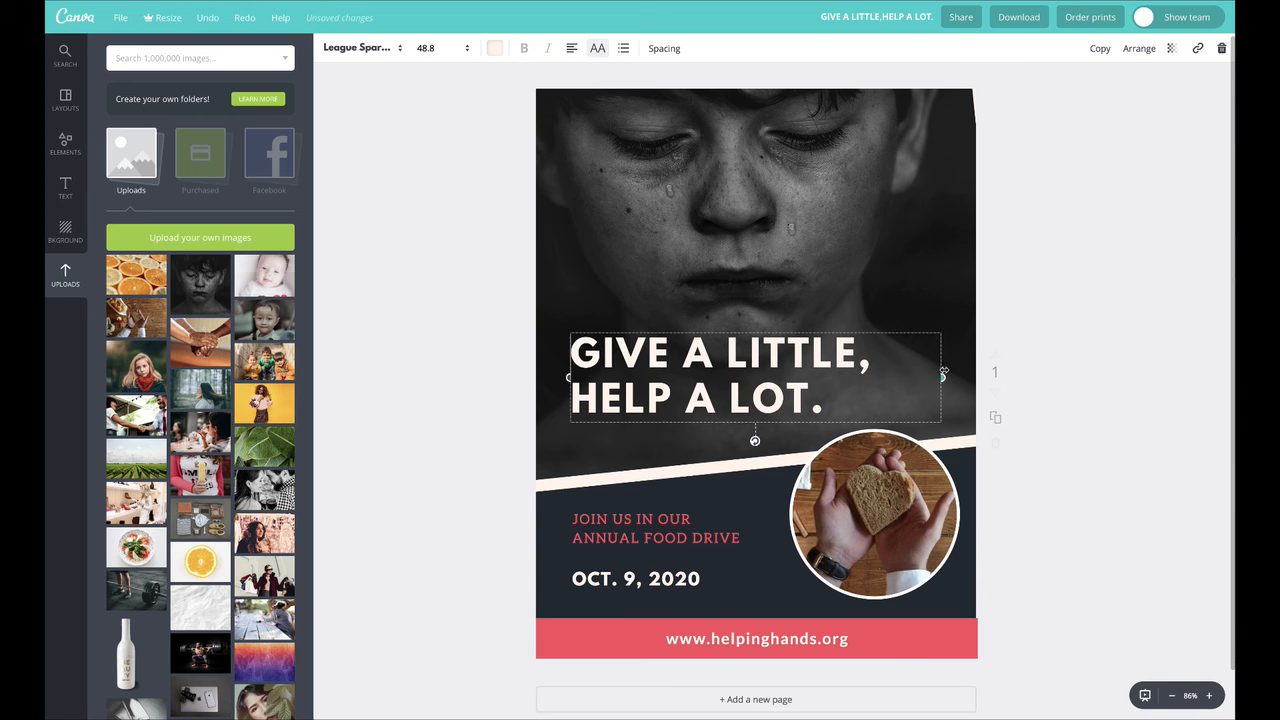
{"action": "left_click_drag", "start_coordinate": [942, 377], "coordinate": [803, 374]}
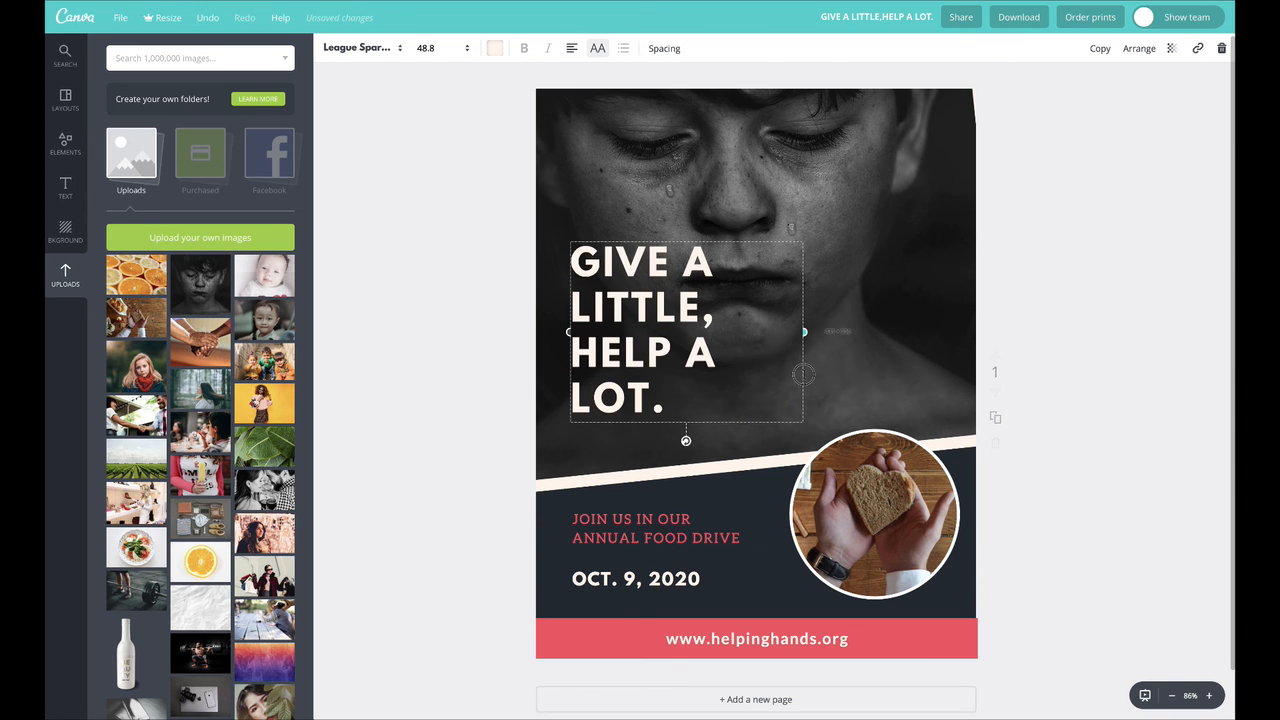
{"action": "left_click_drag", "start_coordinate": [631, 268], "coordinate": [636, 307]}
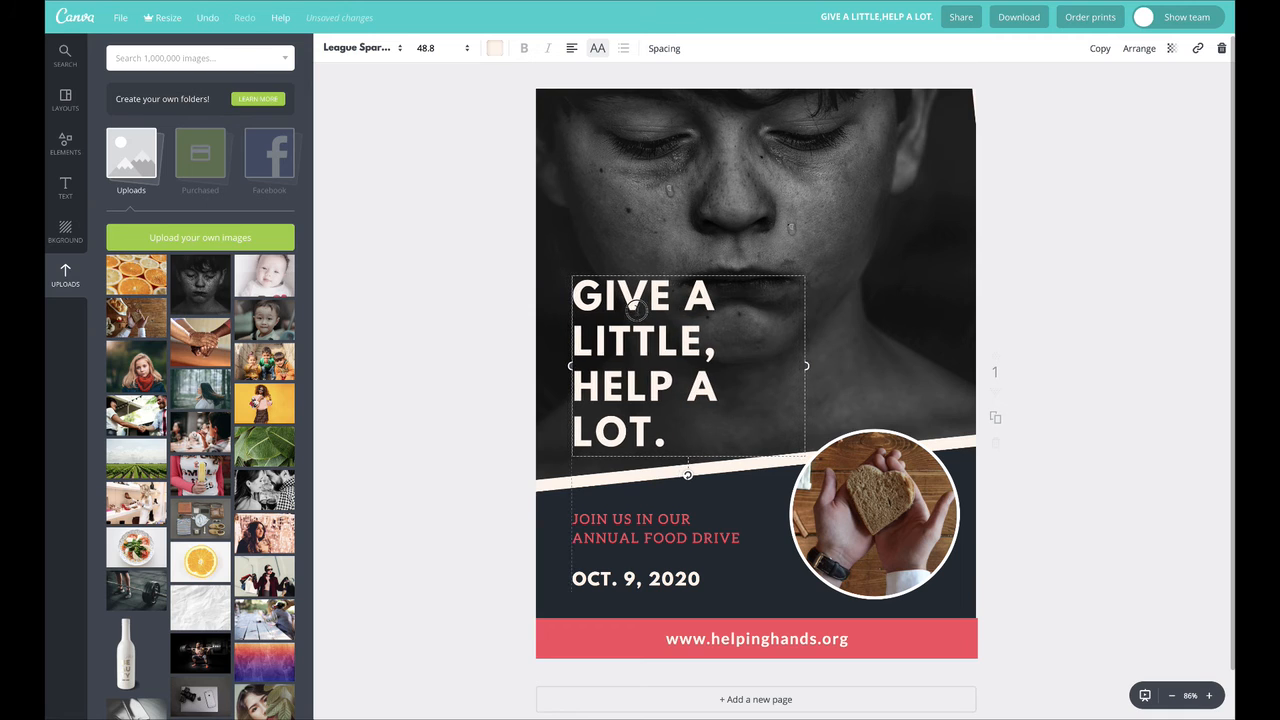
{"action": "left_click", "coordinate": [870, 160]}
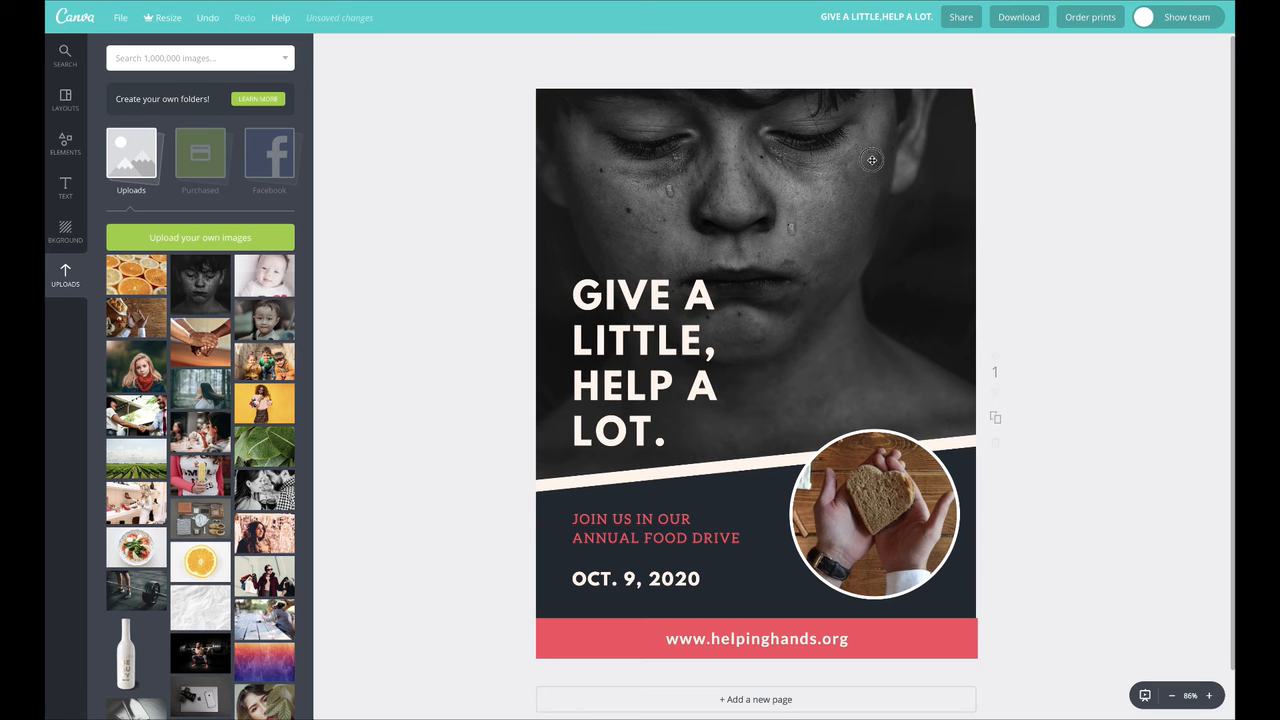
Try the clasped hands and three children photos in the tilted frame, then put the crying boy's photo back.
{"action": "double_click", "coordinate": [734, 160]}
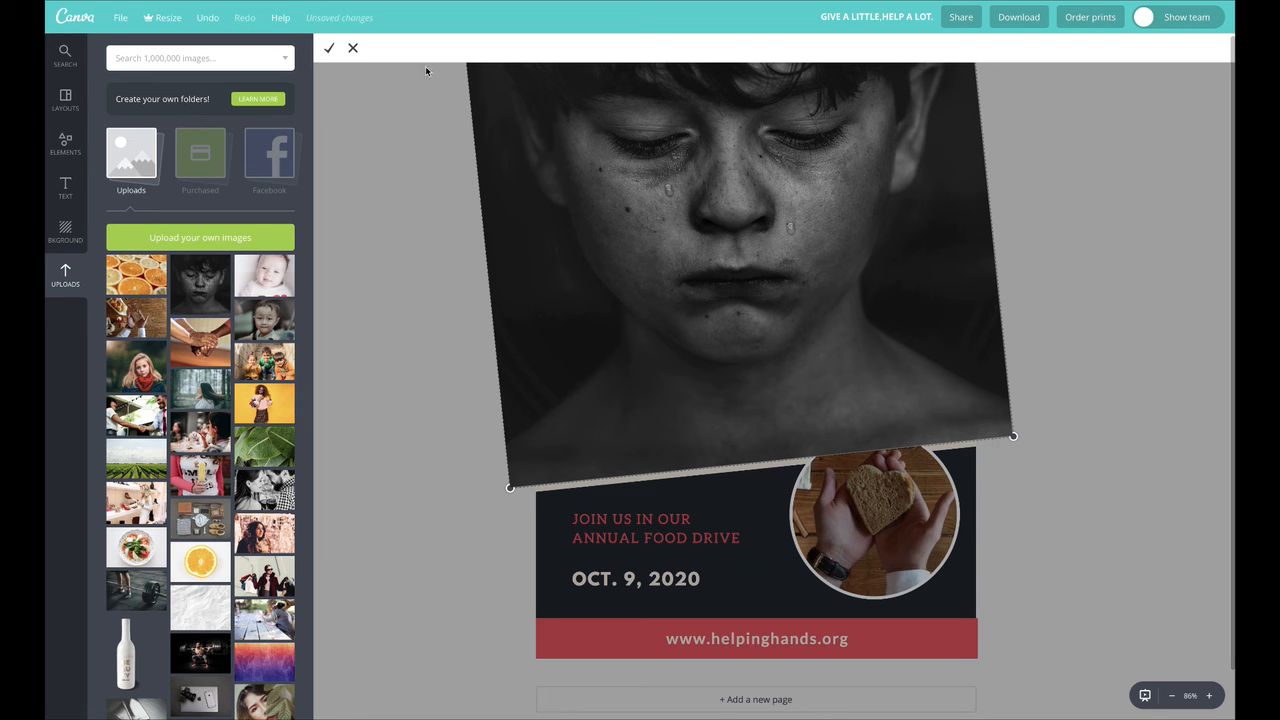
{"action": "left_click", "coordinate": [329, 48]}
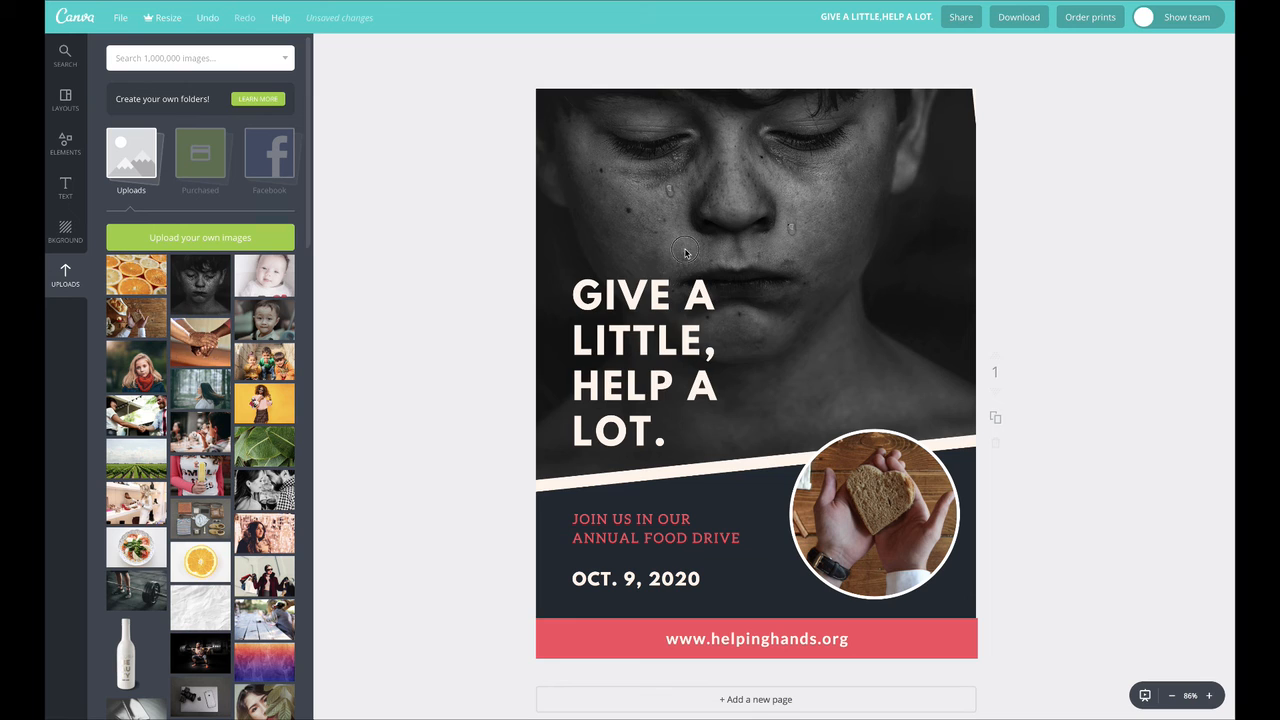
{"action": "left_click_drag", "start_coordinate": [200, 338], "coordinate": [570, 231]}
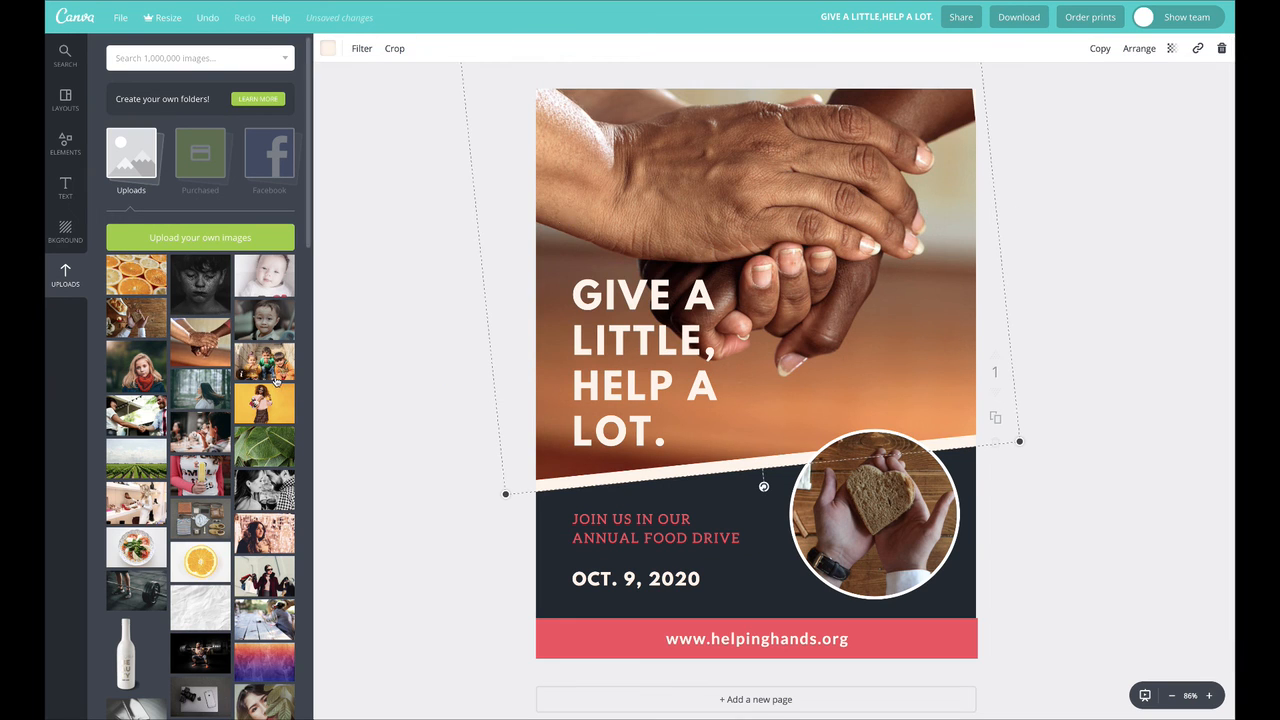
{"action": "left_click_drag", "start_coordinate": [258, 365], "coordinate": [663, 252]}
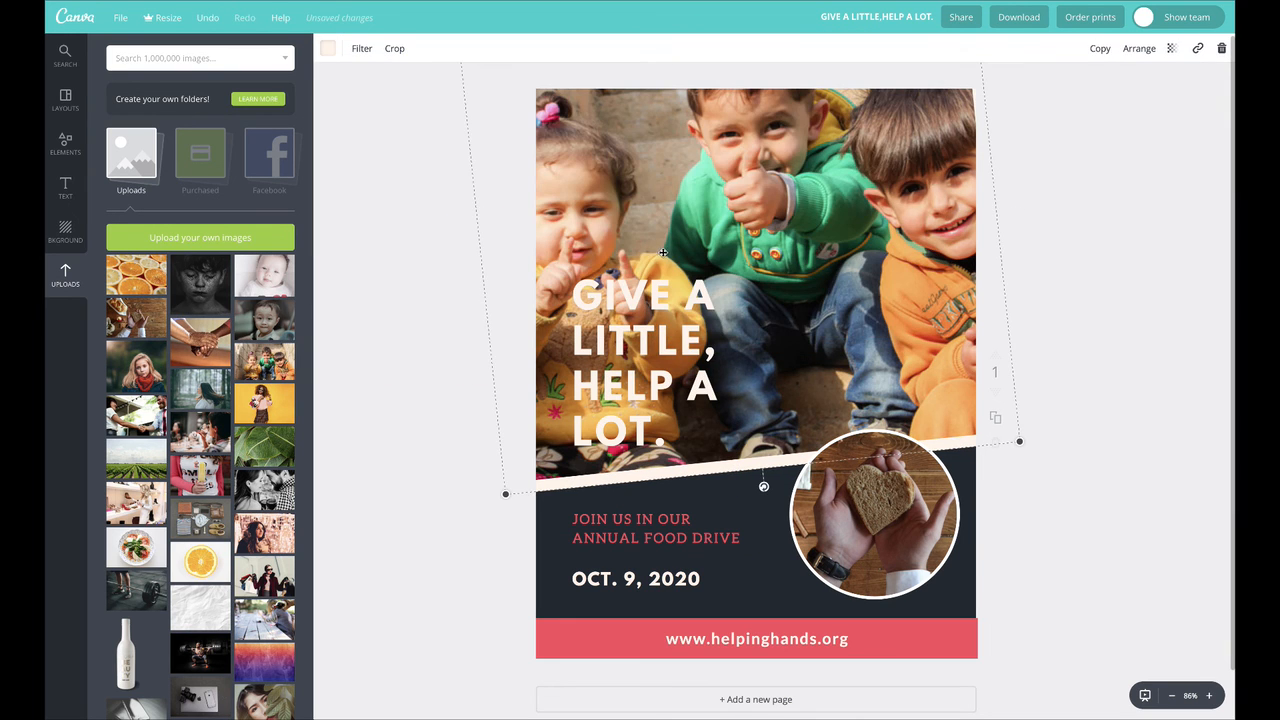
{"action": "double_click", "coordinate": [725, 181]}
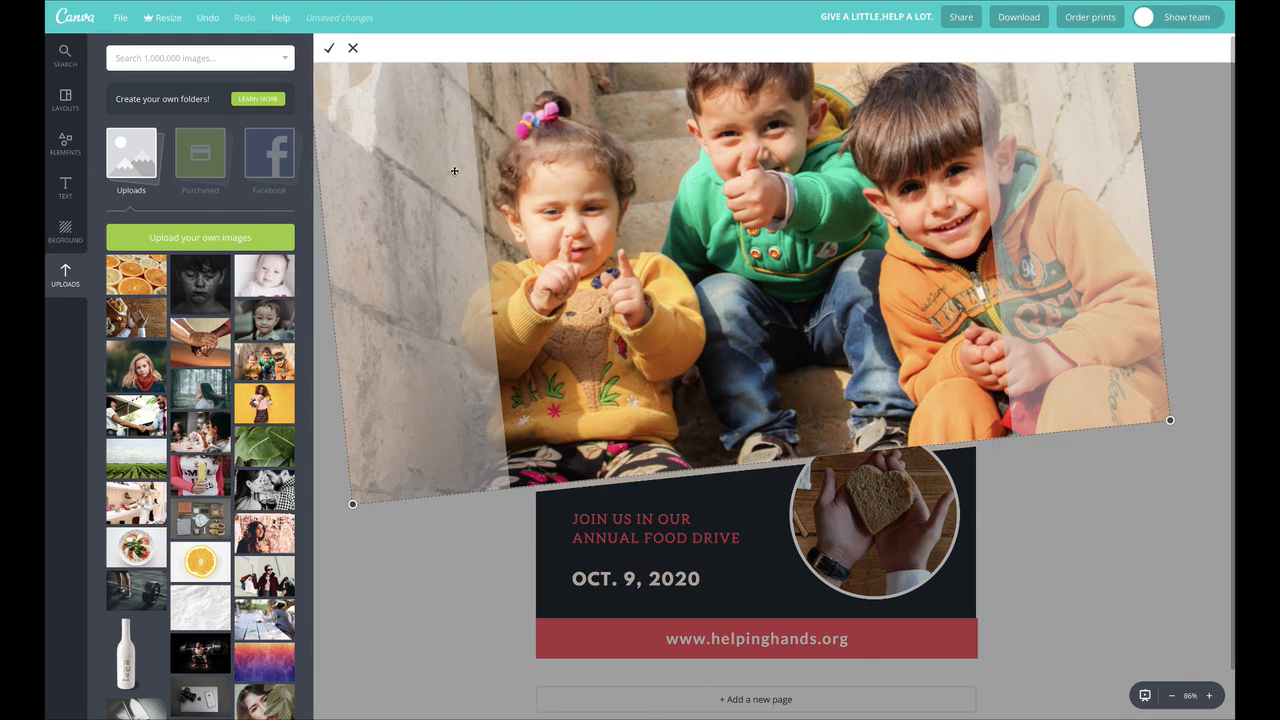
{"action": "left_click", "coordinate": [353, 48]}
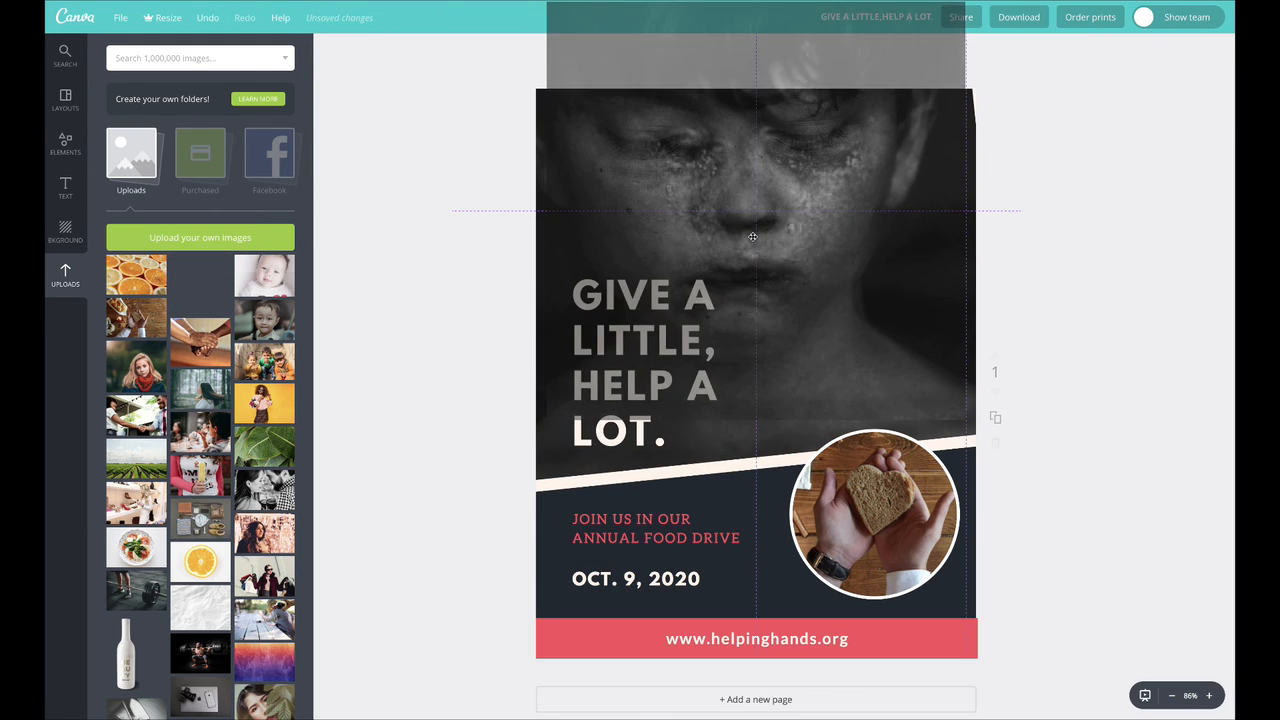
{"action": "left_click_drag", "start_coordinate": [200, 284], "coordinate": [780, 160]}
Shift the boy's tilted frame right until its left border and lower-left corner show inside the poster.
{"action": "left_click", "coordinate": [1129, 257]}
{"action": "left_click", "coordinate": [714, 166]}
{"action": "left_click", "coordinate": [1111, 517]}
Rotate the headline counterclockwise to match the frame's tilt and position it inside the frame's lower-left corner.
{"action": "left_click", "coordinate": [668, 293]}
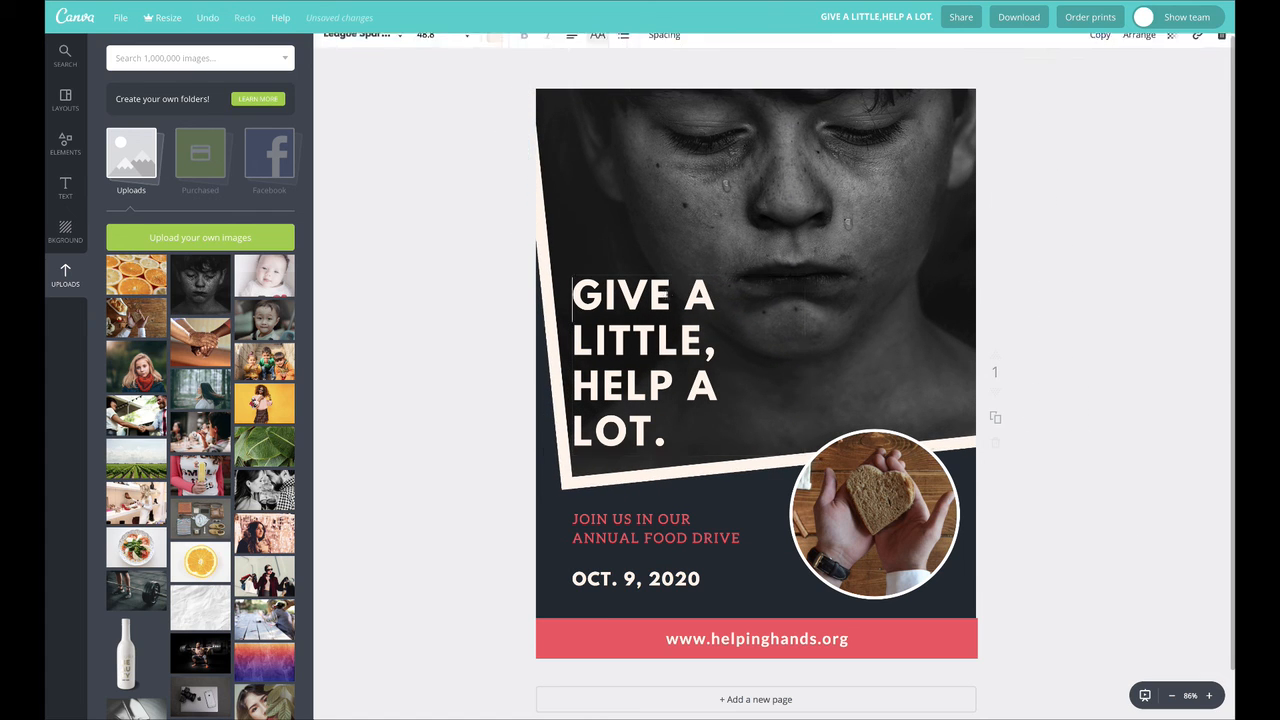
{"action": "left_click_drag", "start_coordinate": [690, 478], "coordinate": [701, 474]}
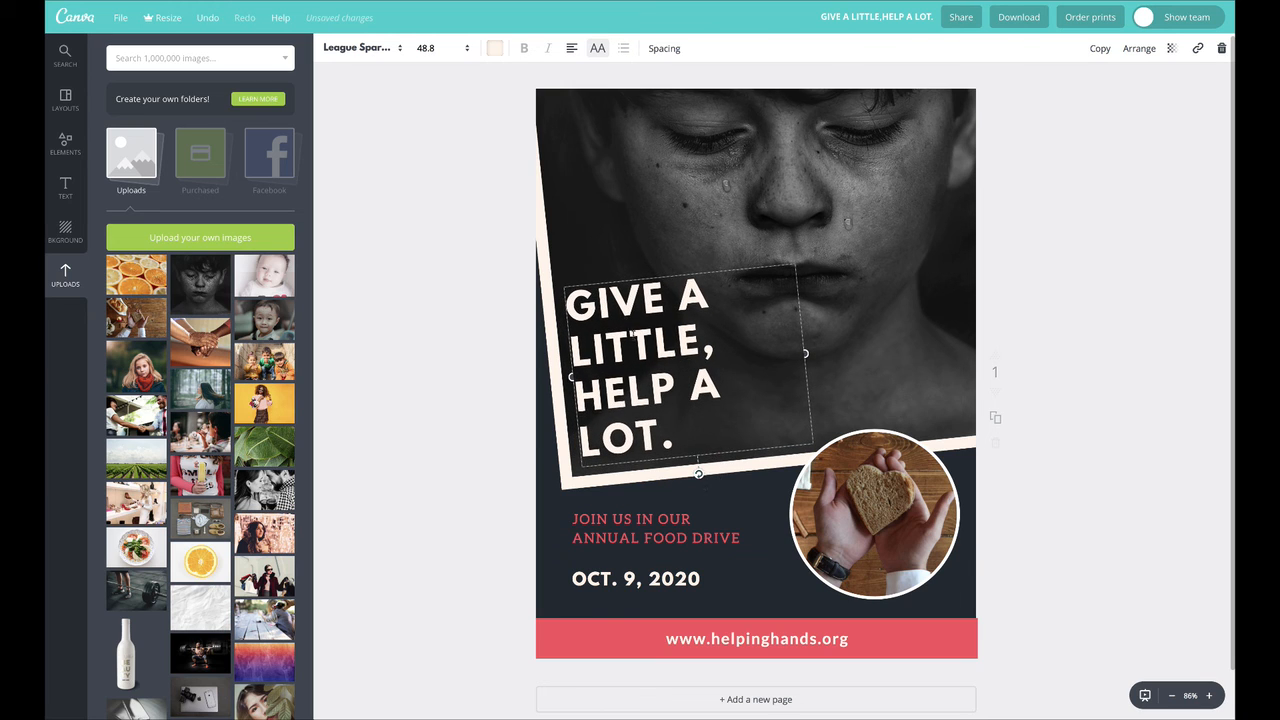
{"action": "left_click_drag", "start_coordinate": [624, 310], "coordinate": [628, 304]}
{"action": "left_click", "coordinate": [485, 259]}
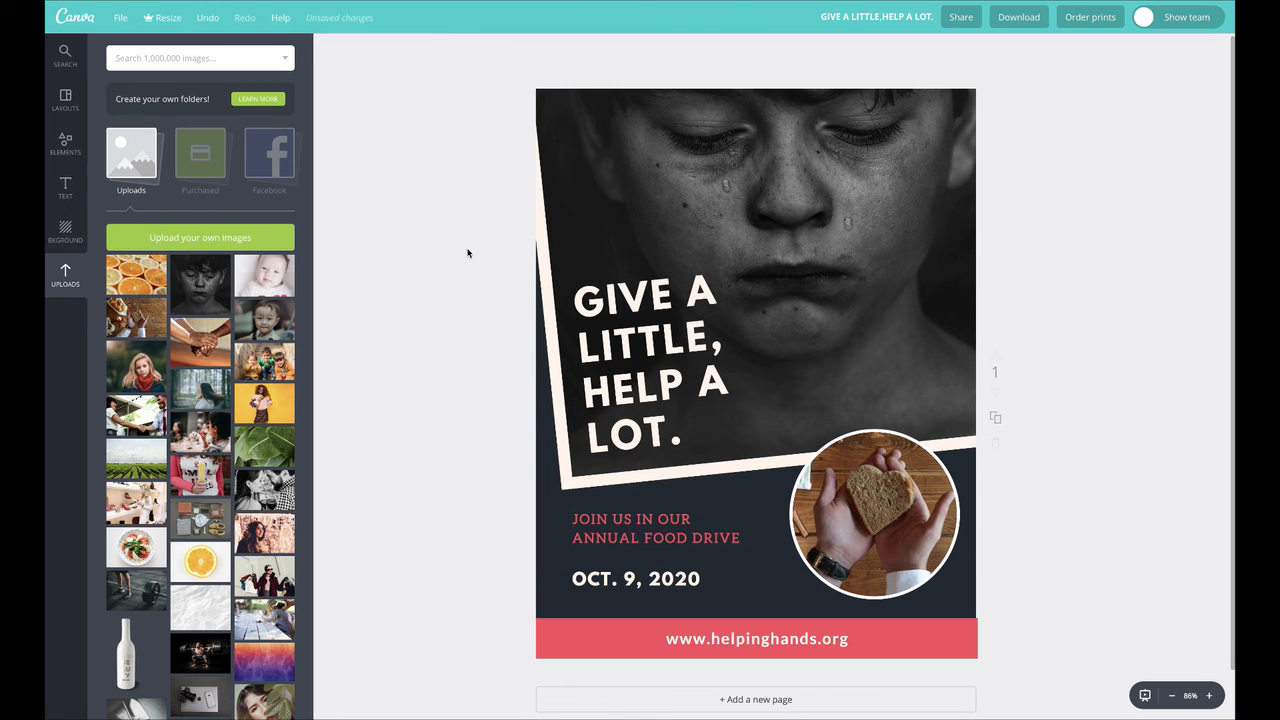
Nudge the boy's frame slightly left and down, and the circular frame slightly left and up.
{"action": "left_click_drag", "start_coordinate": [693, 183], "coordinate": [684, 186]}
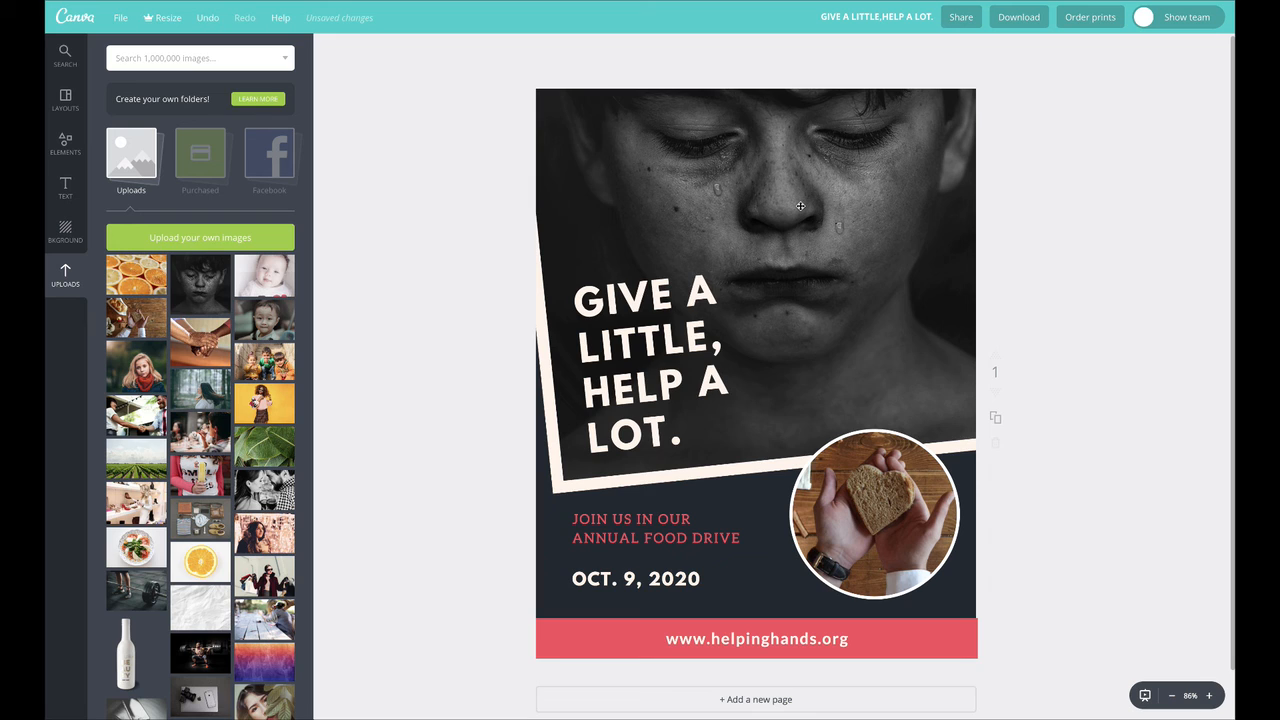
{"action": "left_click_drag", "start_coordinate": [923, 523], "coordinate": [915, 519]}
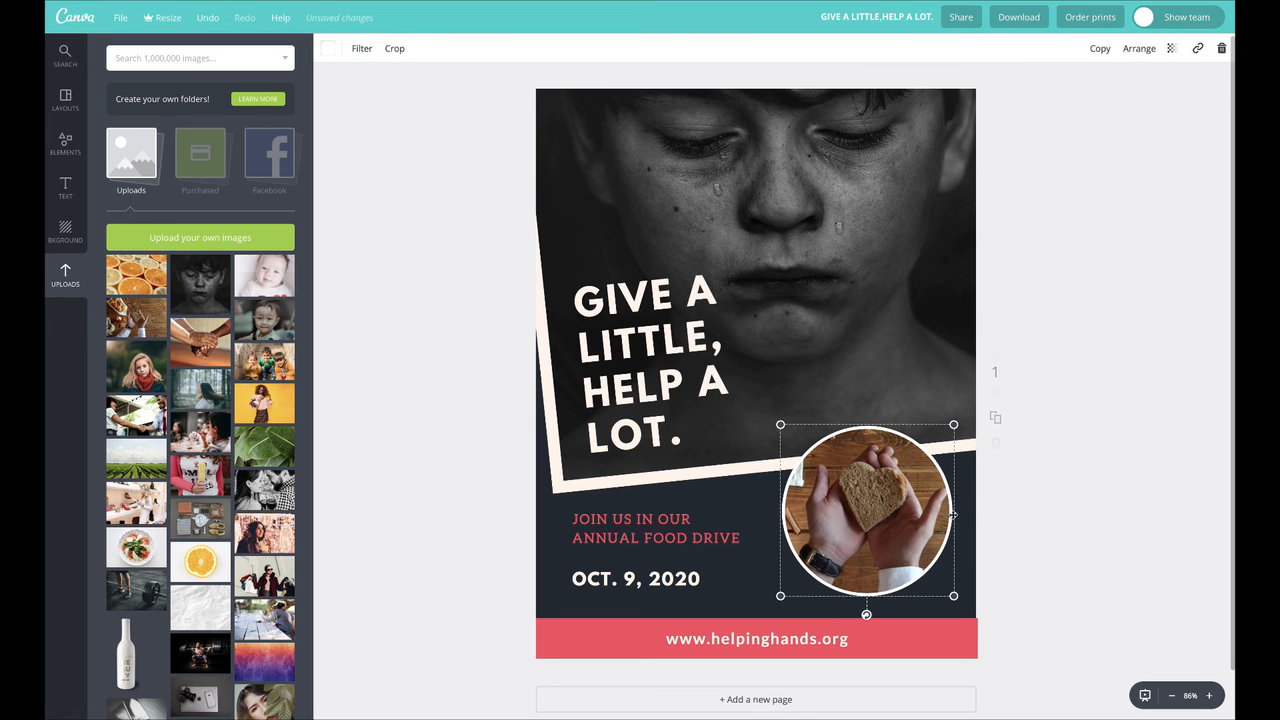
{"action": "left_click", "coordinate": [1058, 524]}
Remove the bread photo from the circular frame, then delete the frame itself from the poster.
{"action": "left_click", "coordinate": [896, 469]}
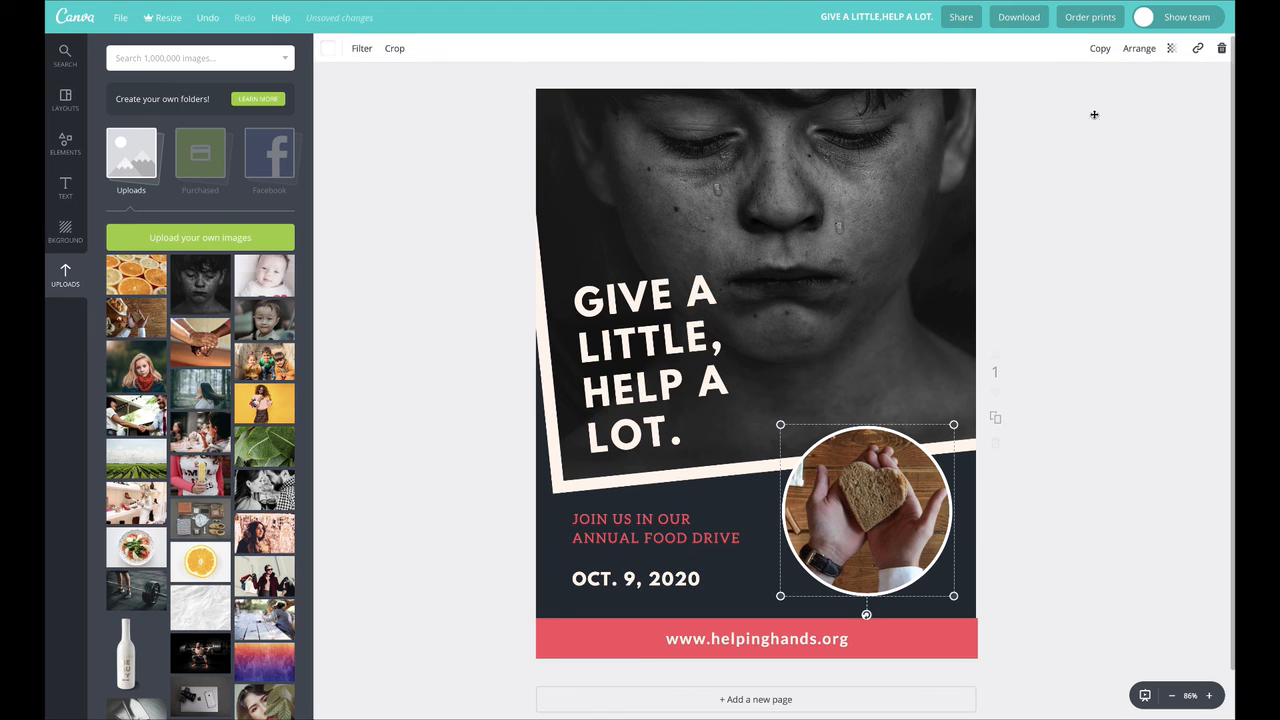
{"action": "left_click", "coordinate": [1222, 48]}
{"action": "left_click", "coordinate": [1195, 90]}
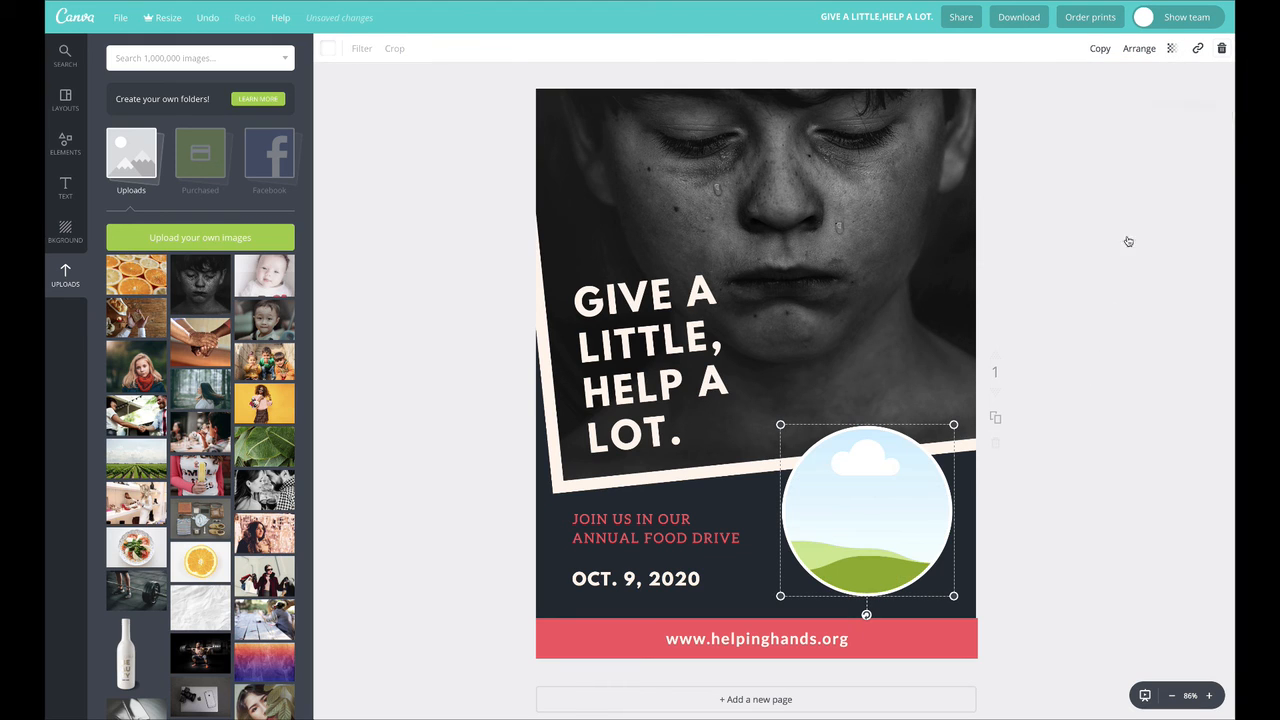
{"action": "left_click", "coordinate": [1222, 48]}
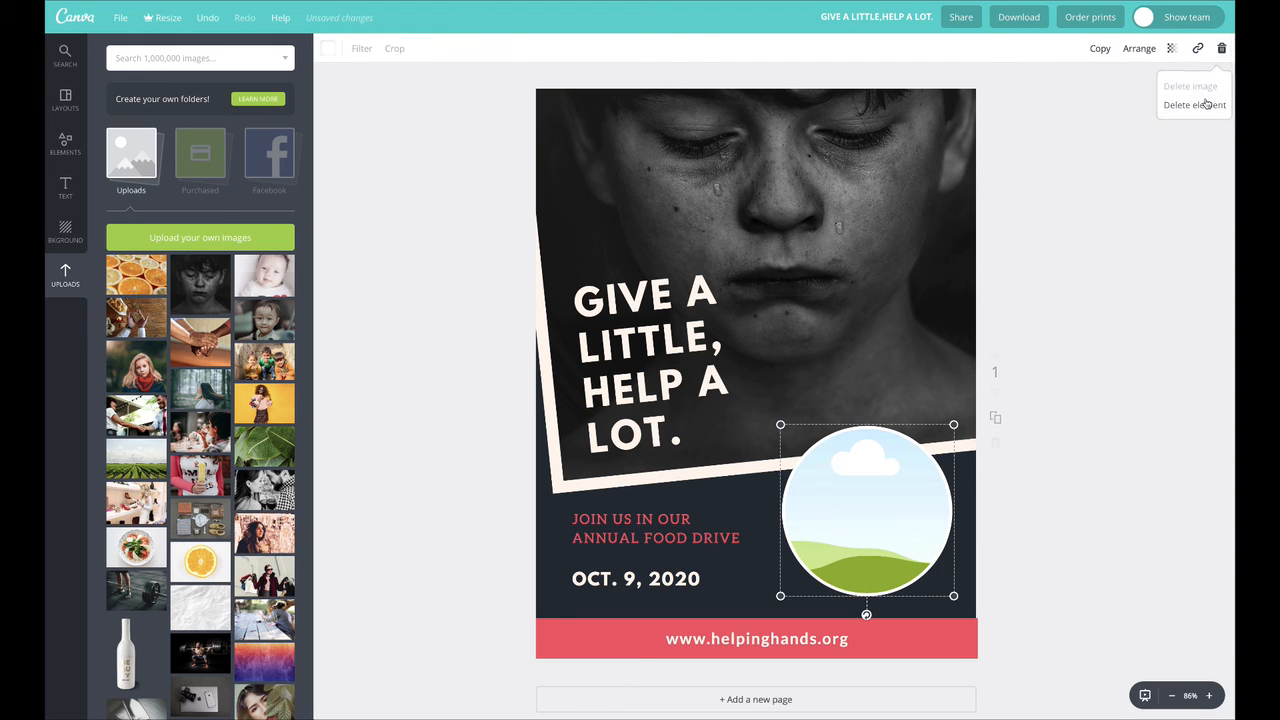
{"action": "left_click", "coordinate": [1195, 104]}
Move the annual food drive text down to the right of the date.
{"action": "left_click", "coordinate": [858, 330]}
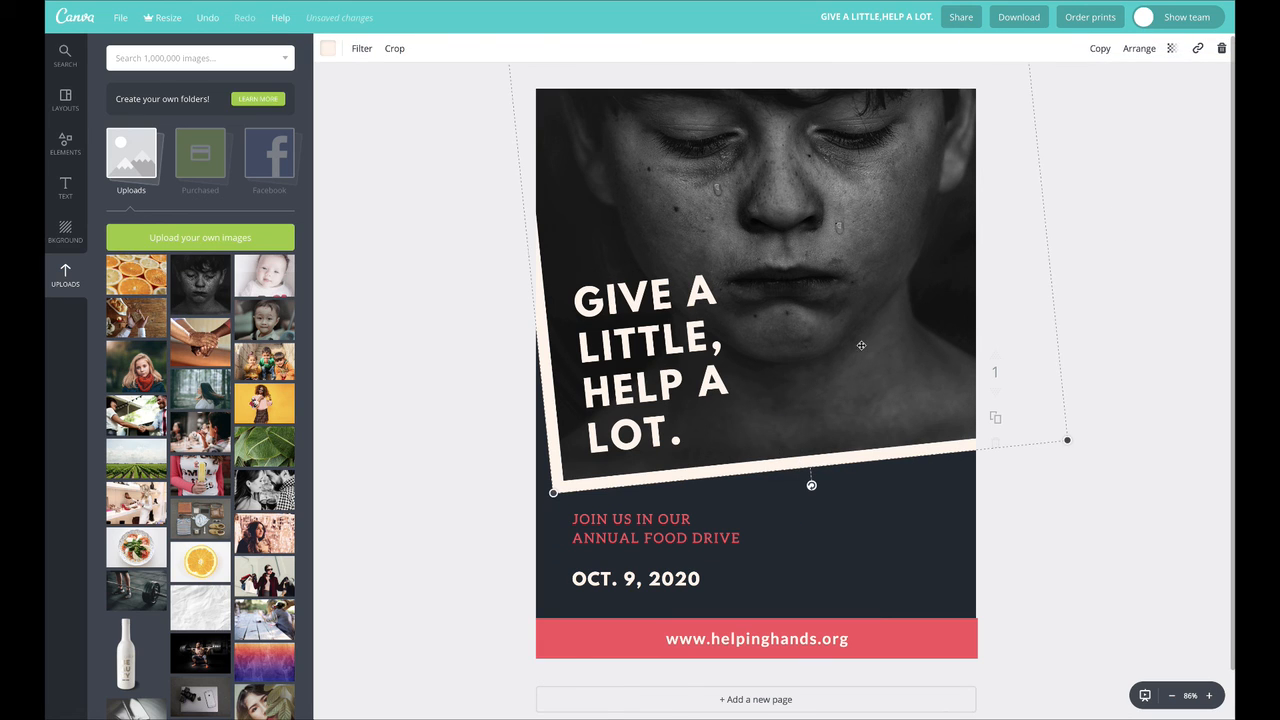
{"action": "left_click_drag", "start_coordinate": [600, 525], "coordinate": [773, 579]}
Lower the boy's tilted frame to just above the date row and fit the headline inside its visible lower-left corner.
{"action": "left_click_drag", "start_coordinate": [834, 400], "coordinate": [800, 457]}
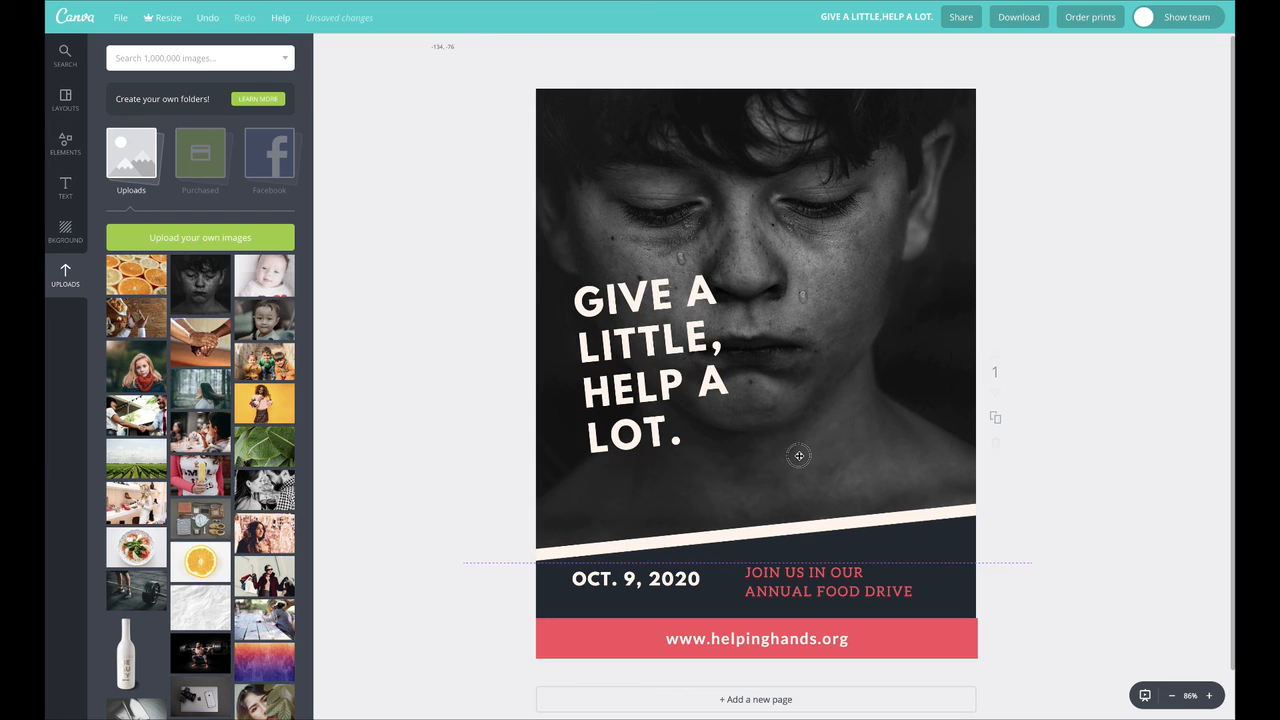
{"action": "left_click_drag", "start_coordinate": [684, 354], "coordinate": [664, 424]}
{"action": "left_click_drag", "start_coordinate": [770, 220], "coordinate": [811, 212]}
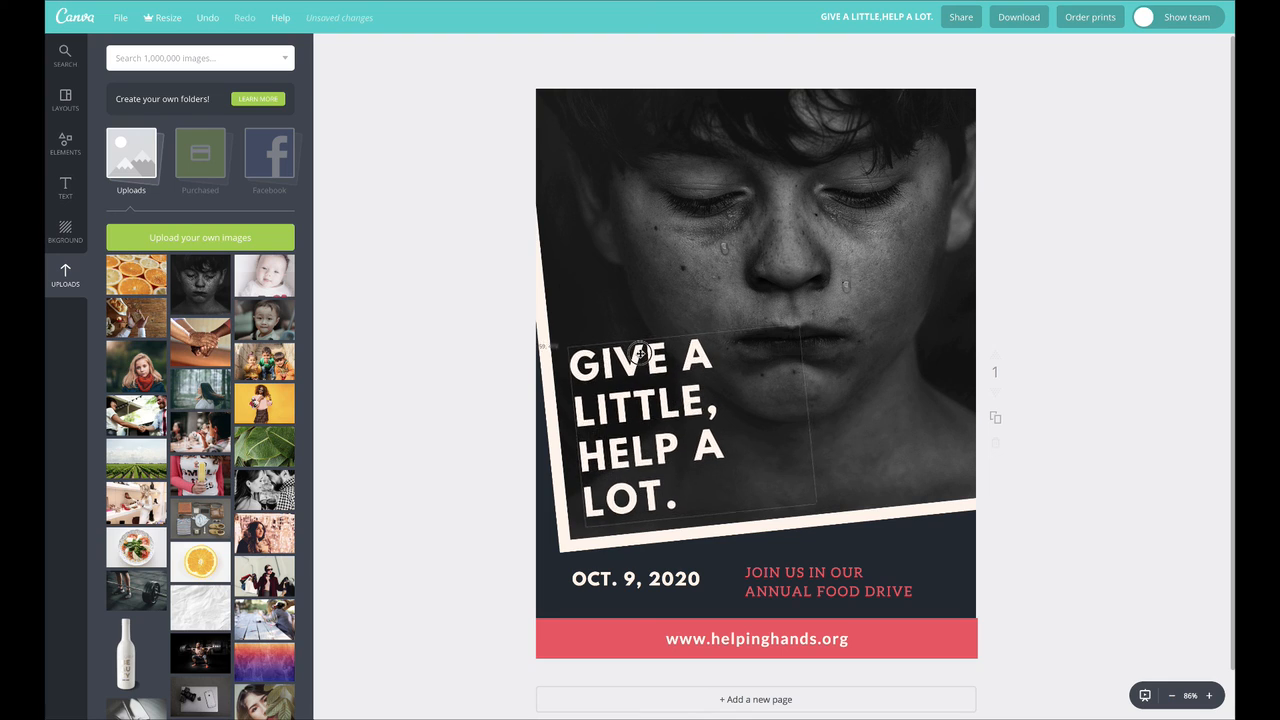